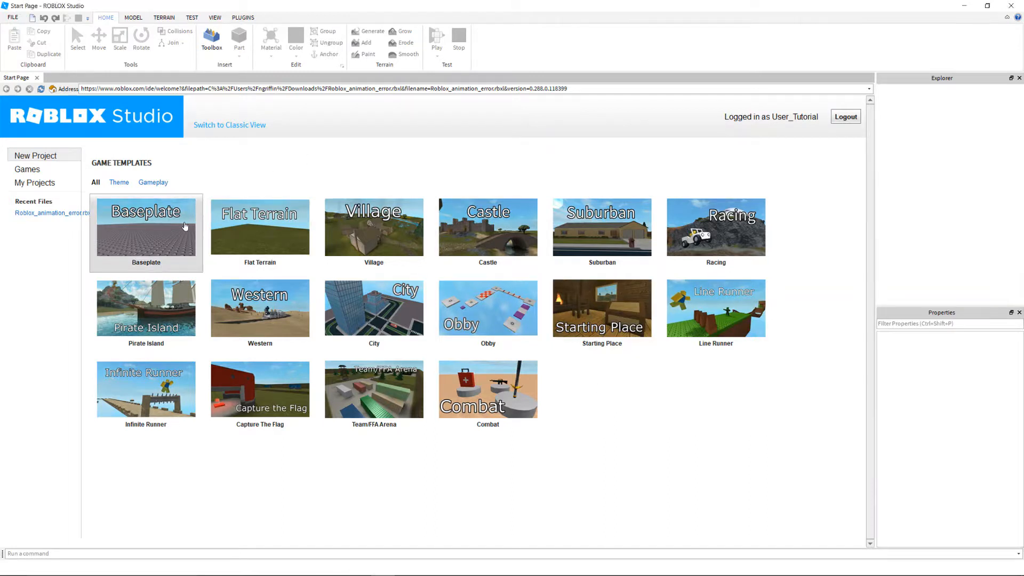
Step: Create a new place from the Baseplate template
{"action": "left_click", "coordinate": [186, 226]}
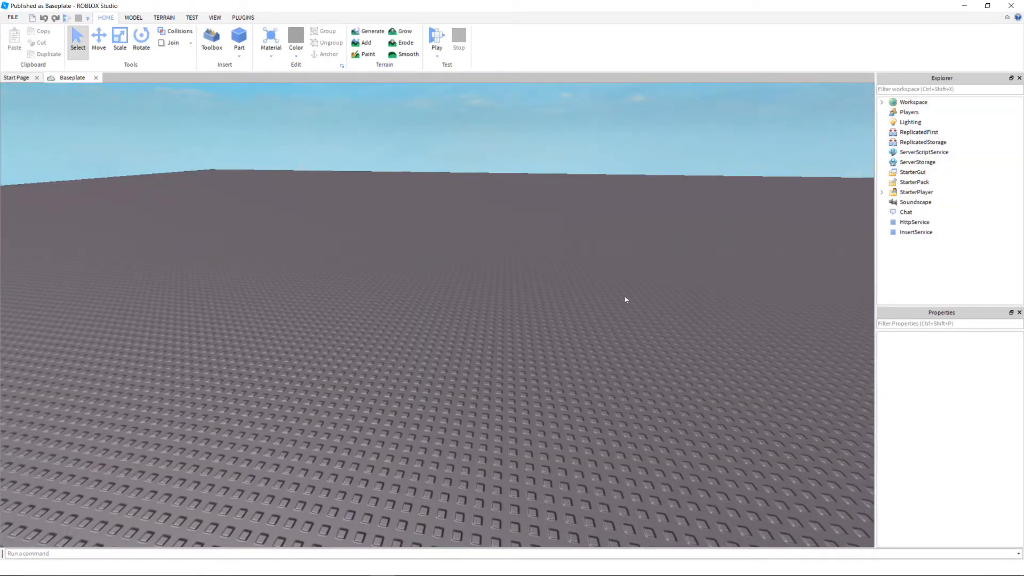
{"action": "right_click_drag", "start_coordinate": [449, 244], "coordinate": [475, 268]}
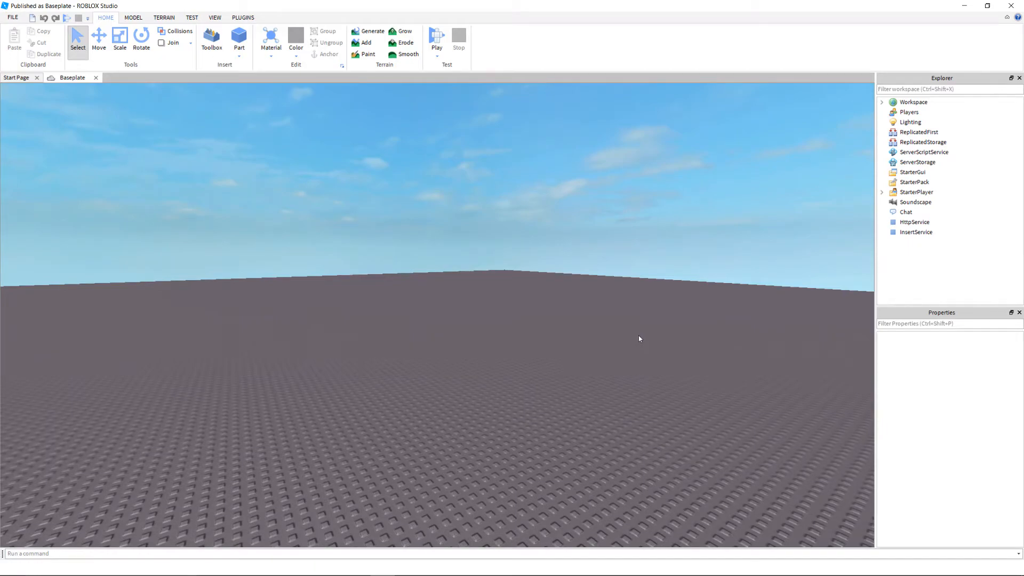
Step: Examine the baseplate by raising, lowering and turning the camera above it
{"action": "right_click_drag", "start_coordinate": [639, 339], "coordinate": [638, 335]}
{"action": "key", "text": "e"}
{"action": "key", "text": "q"}
{"action": "key", "text": "e"}
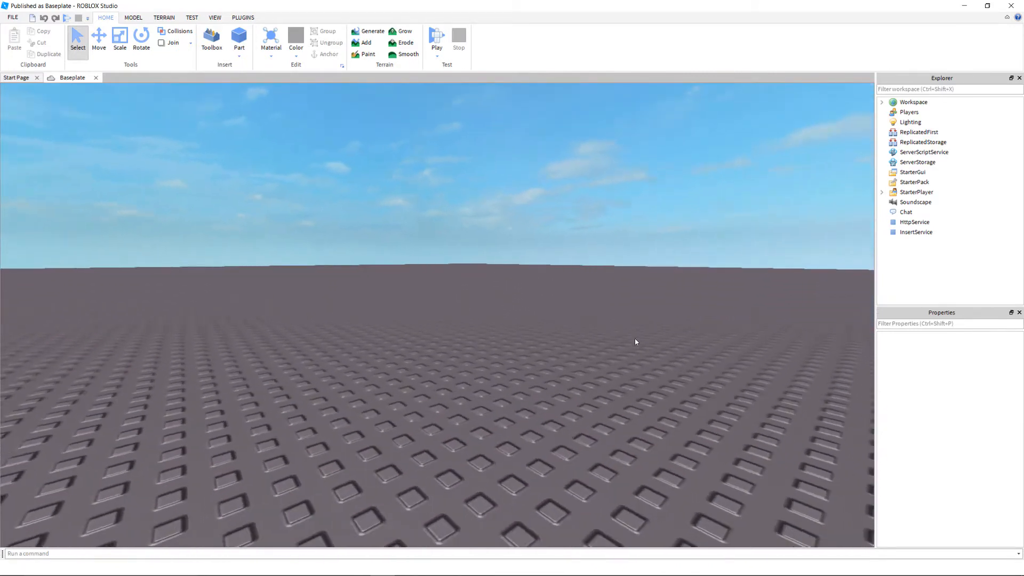
{"action": "key", "text": "q"}
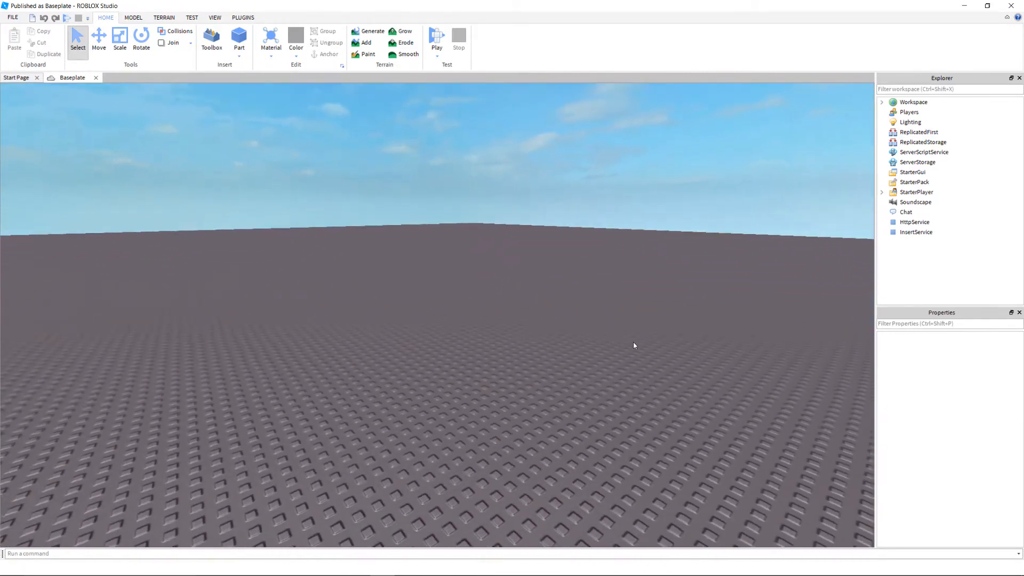
{"action": "key", "text": "q"}
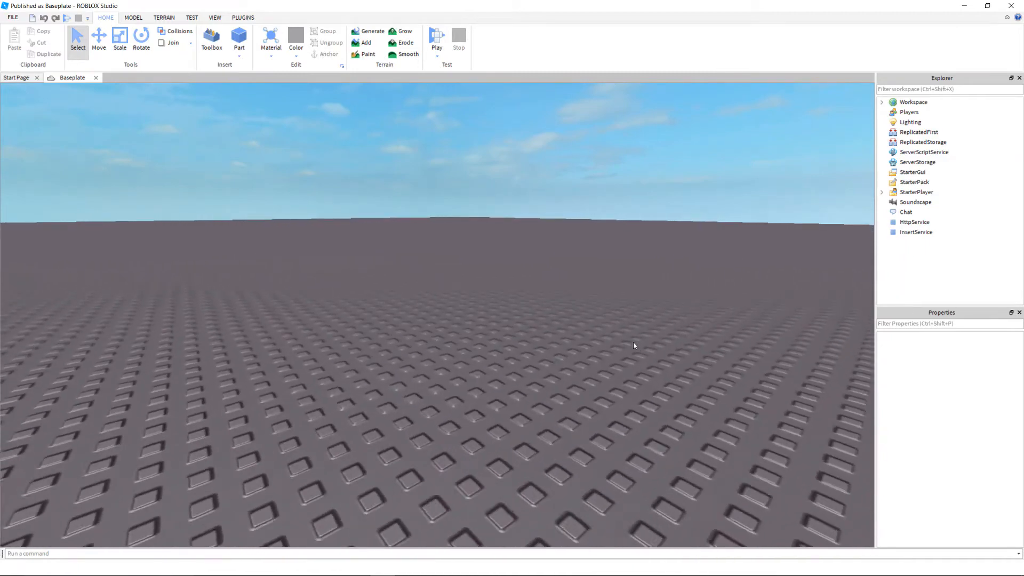
{"action": "key", "text": "e"}
{"action": "right_click_drag", "start_coordinate": [554, 248], "coordinate": [587, 228]}
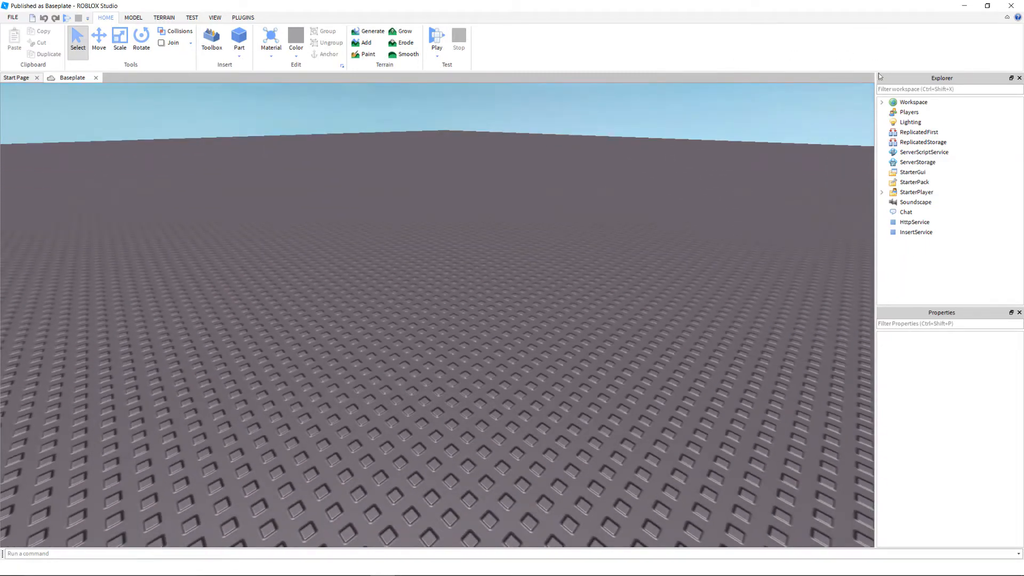
Step: Expand the Workspace contents, select the Baseplate and set its BrickColor to Dark stone grey
{"action": "left_click", "coordinate": [882, 103]}
{"action": "right_click", "coordinate": [883, 105]}
{"action": "left_click", "coordinate": [882, 103]}
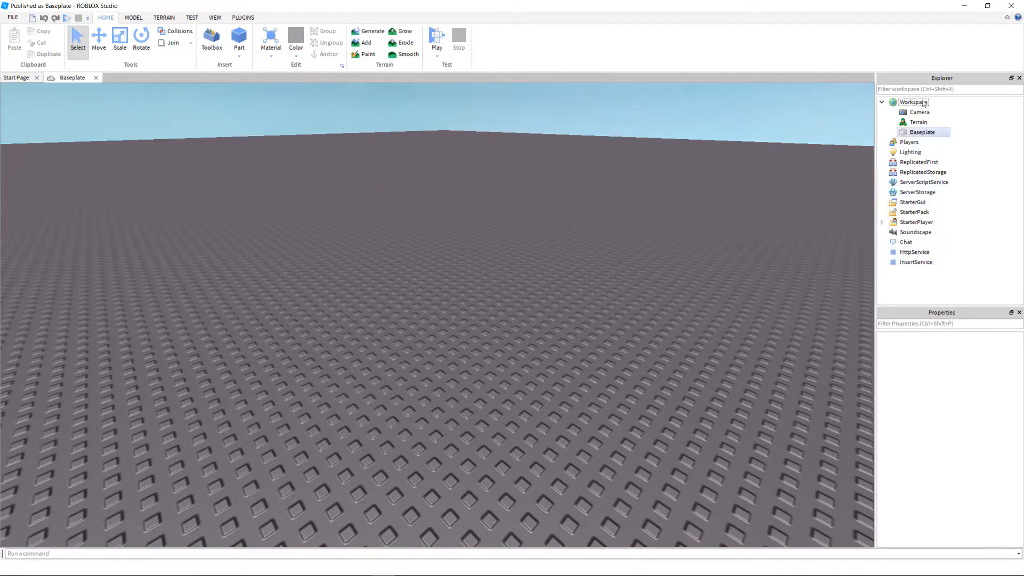
{"action": "left_click", "coordinate": [923, 132]}
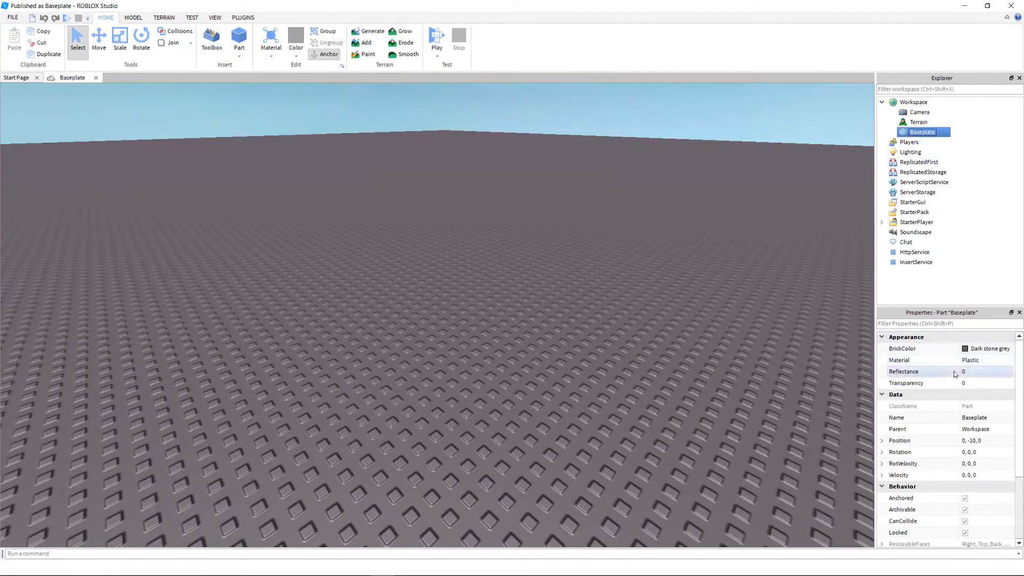
{"action": "scroll", "coordinate": [955, 372], "scroll_direction": "down", "scroll_amount": 3}
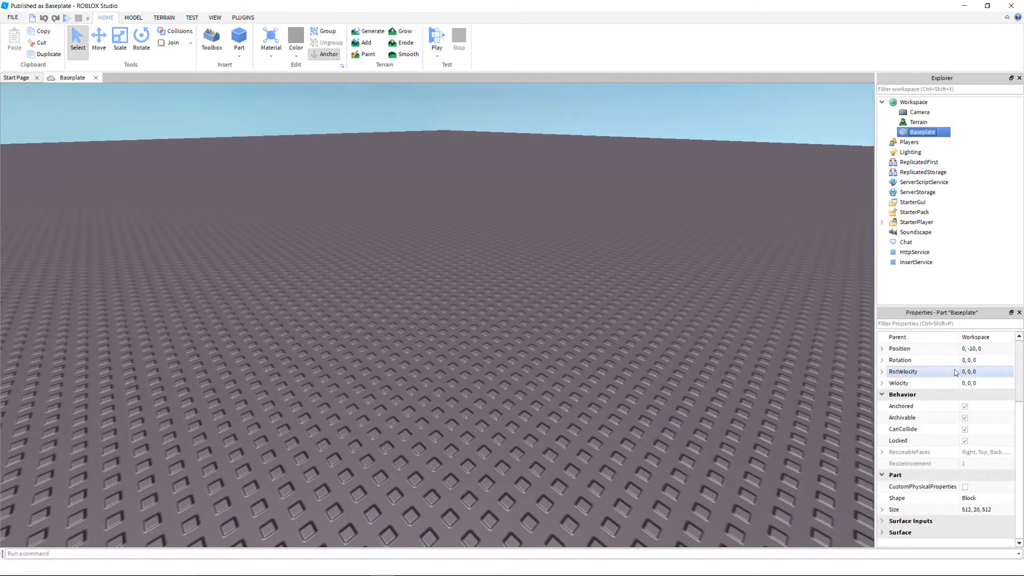
{"action": "scroll", "coordinate": [955, 372], "scroll_direction": "up", "scroll_amount": 3}
{"action": "left_click", "coordinate": [978, 349]}
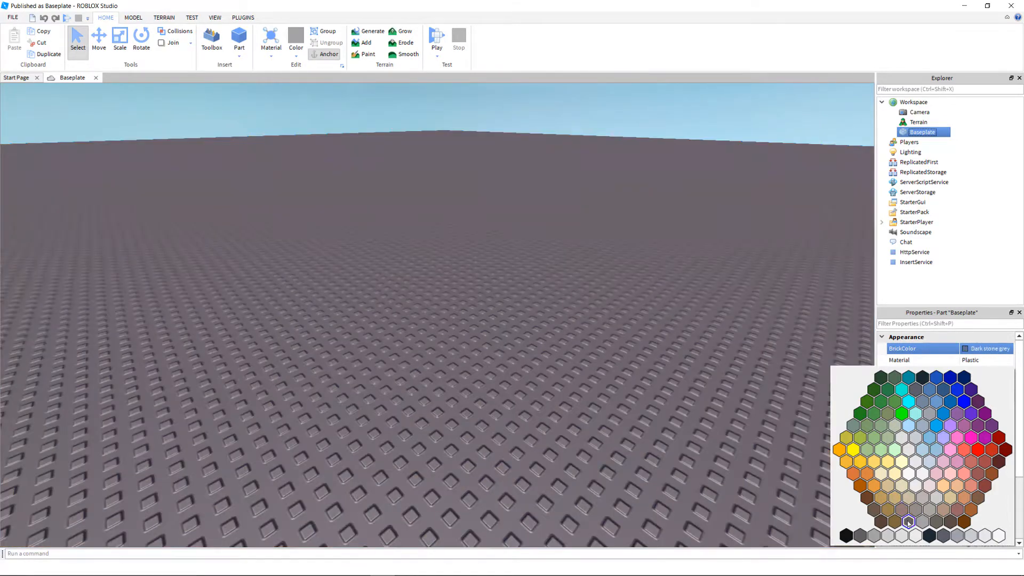
{"action": "left_click", "coordinate": [908, 521]}
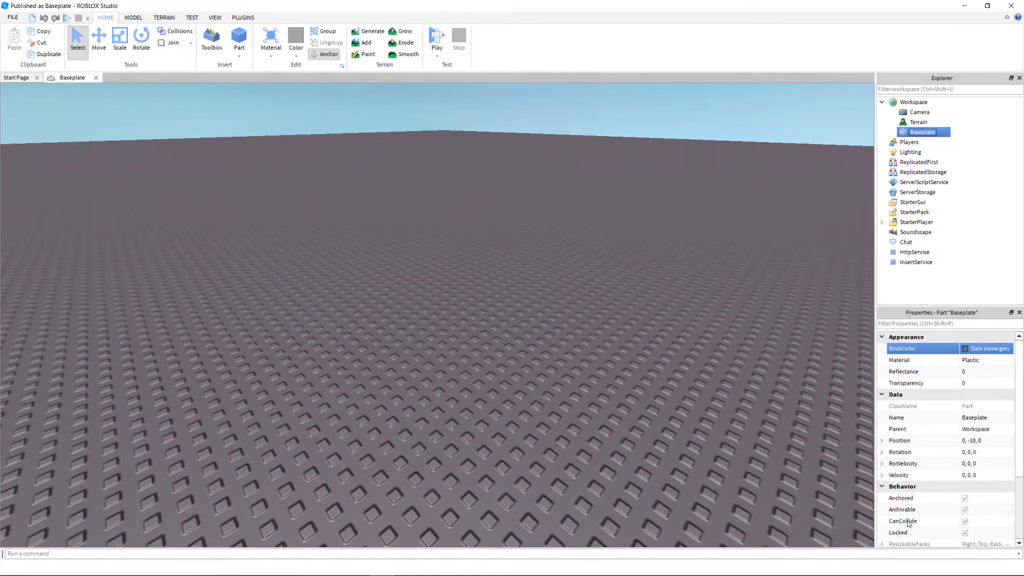
Step: Try the Granite and Grass materials on the Baseplate and set its material back to Plastic
{"action": "left_click", "coordinate": [981, 364]}
{"action": "left_click", "coordinate": [981, 364]}
{"action": "left_click", "coordinate": [980, 364]}
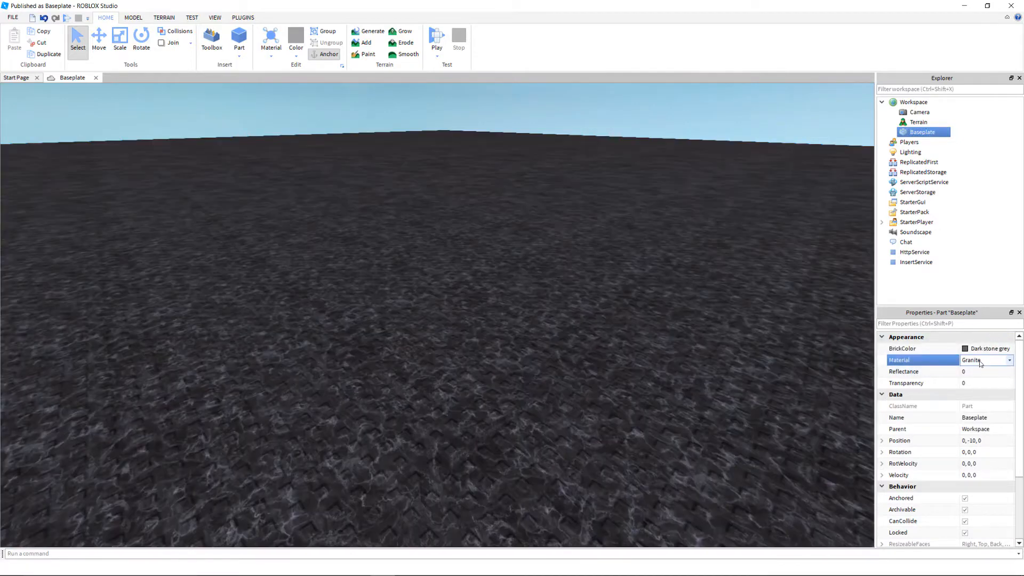
{"action": "left_click", "coordinate": [980, 363]}
{"action": "left_click", "coordinate": [978, 392]}
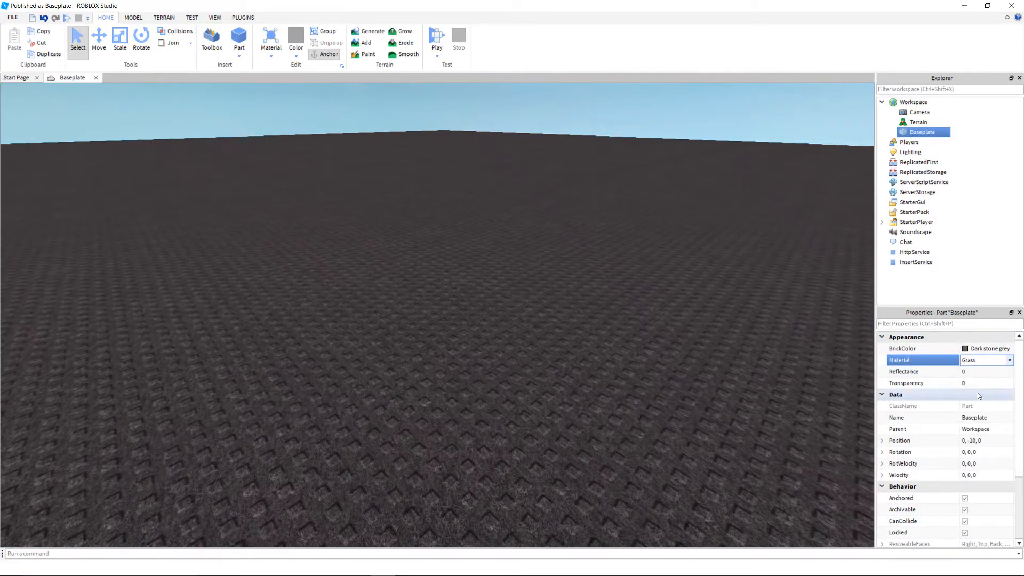
{"action": "left_click", "coordinate": [976, 362]}
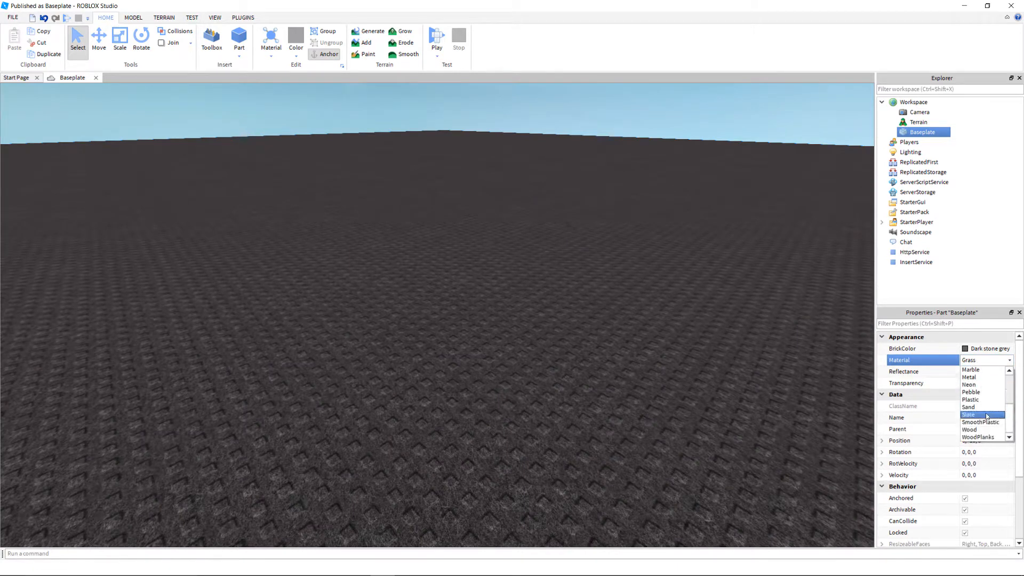
{"action": "left_click", "coordinate": [981, 400]}
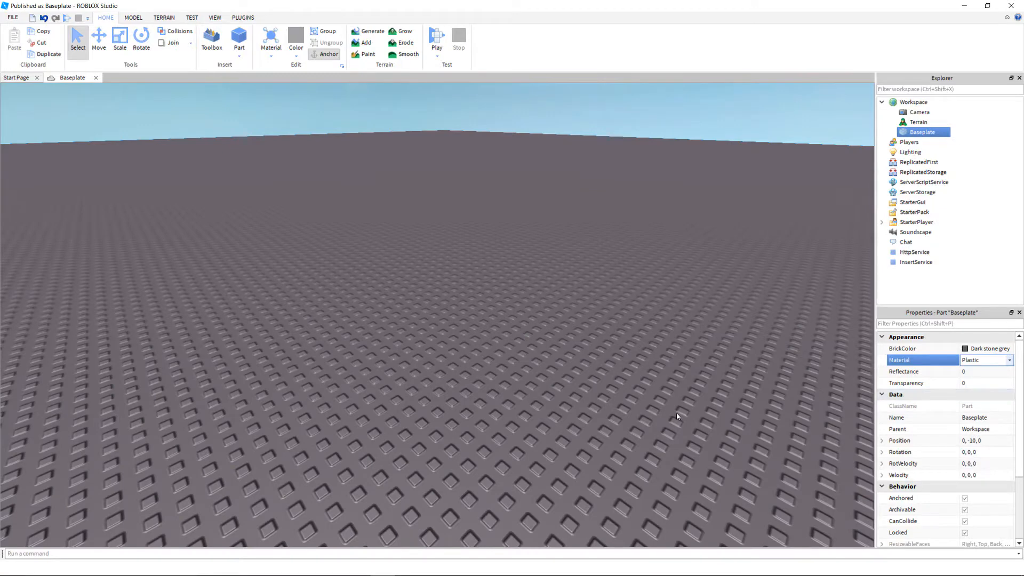
Step: Try a reflectance of 1 on the Baseplate and reset it to 0
{"action": "right_click_drag", "start_coordinate": [630, 345], "coordinate": [565, 325]}
{"action": "left_click", "coordinate": [970, 374]}
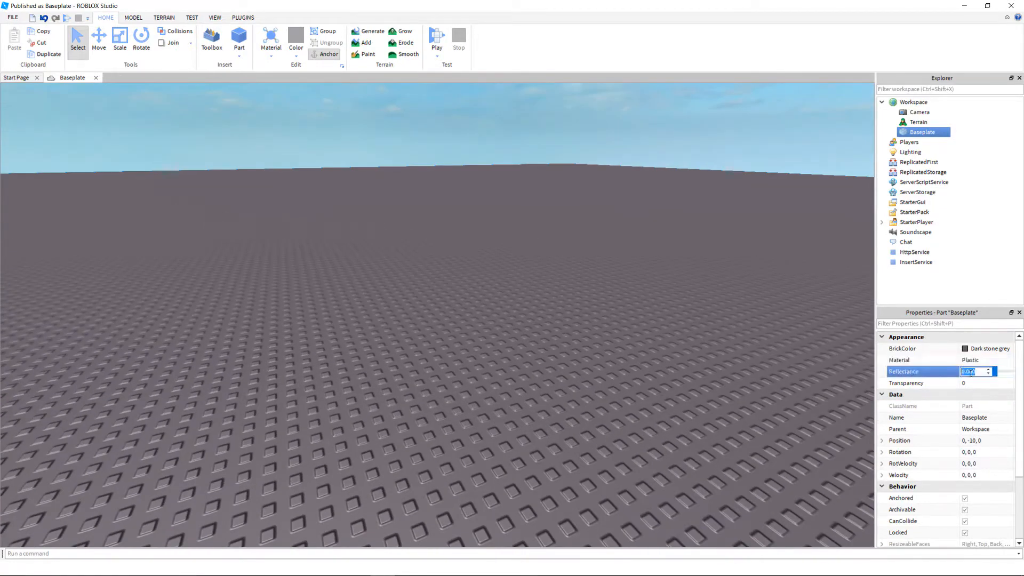
{"action": "type", "text": "1"}
{"action": "key", "text": "Return"}
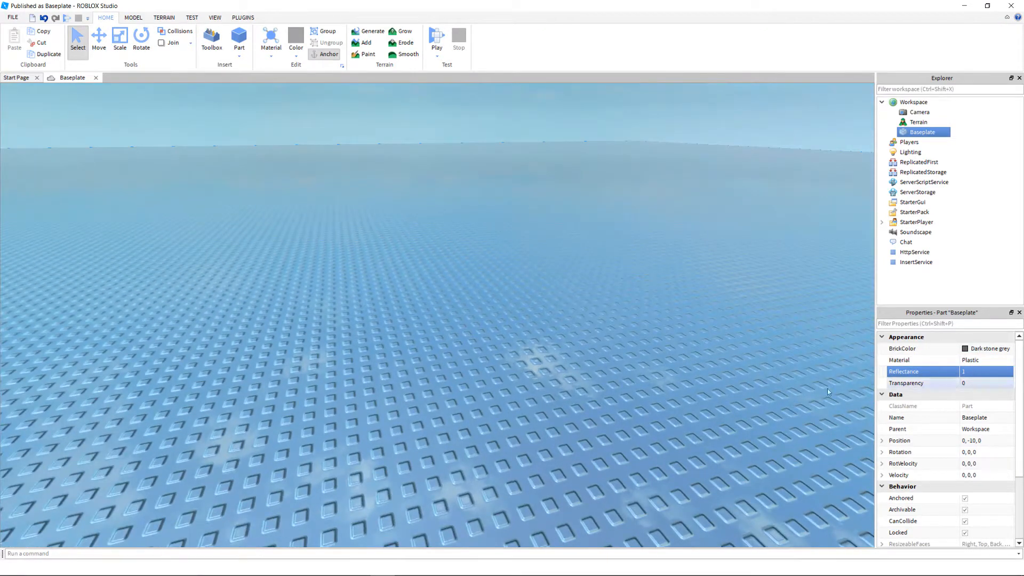
{"action": "right_click_drag", "start_coordinate": [743, 378], "coordinate": [729, 399]}
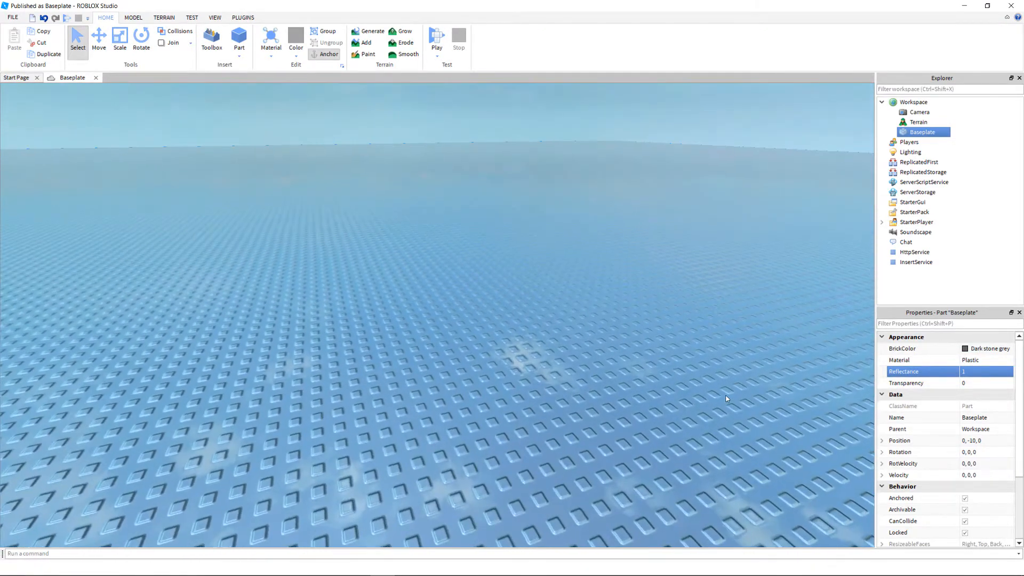
{"action": "left_click", "coordinate": [977, 373]}
{"action": "type", "text": "0"}
{"action": "key", "text": "Return"}
Step: Try transparency values of 0.5 and 1 on the Baseplate, reset it to 0 and deselect the Baseplate
{"action": "left_click", "coordinate": [980, 383]}
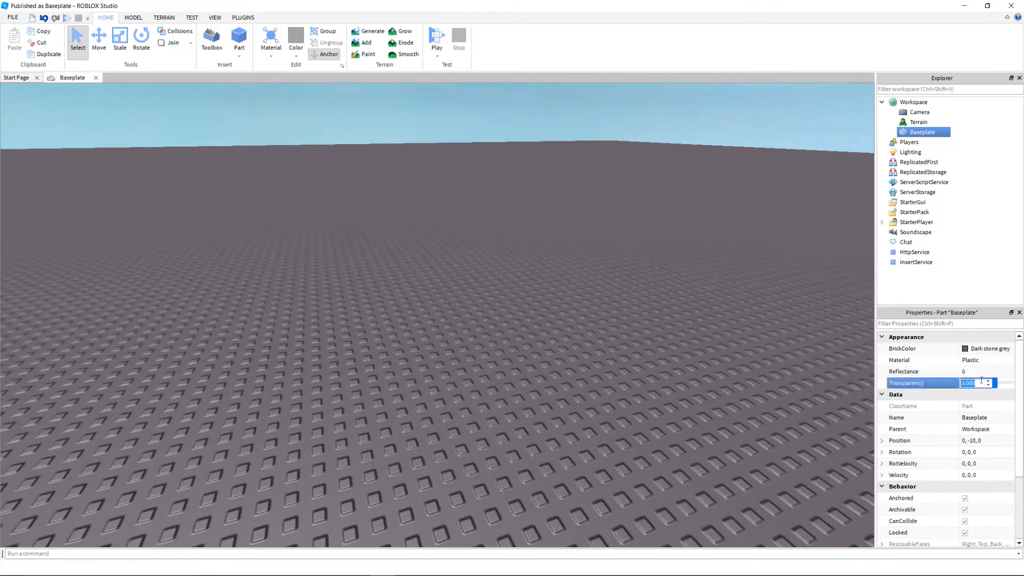
{"action": "type", "text": "0.5"}
{"action": "key", "text": "Return"}
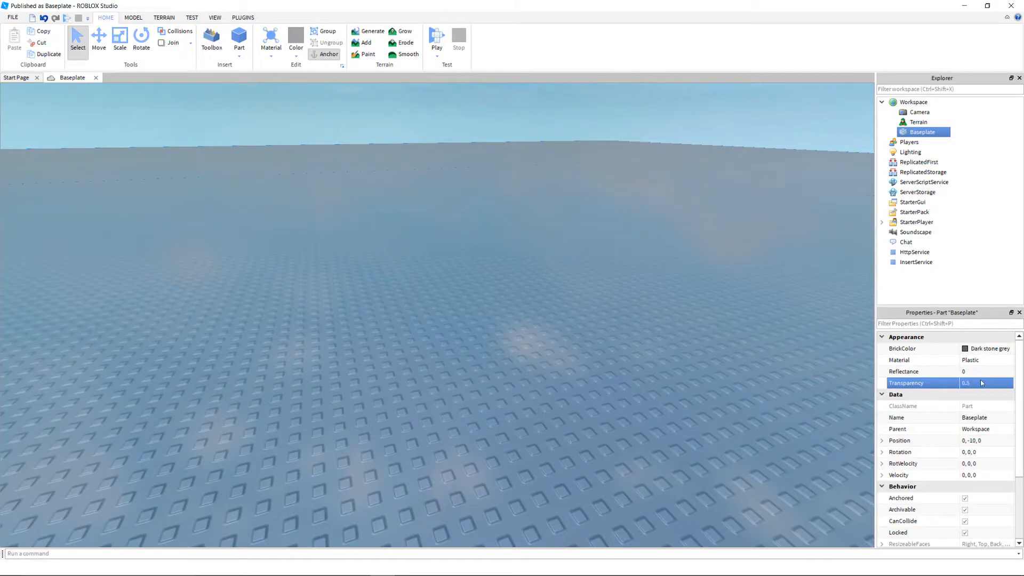
{"action": "left_click", "coordinate": [981, 382]}
{"action": "type", "text": "1"}
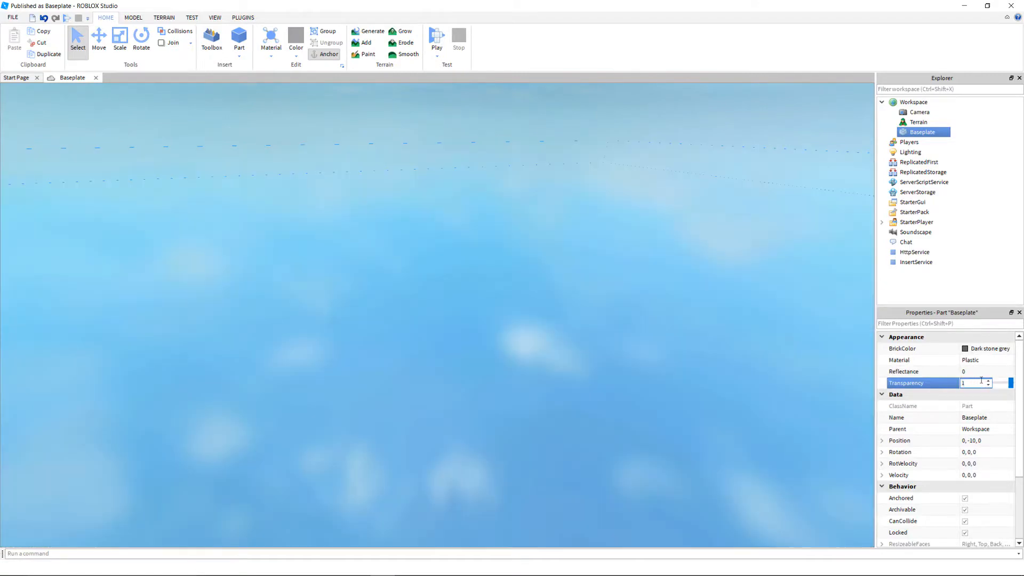
{"action": "type", "text": "0"}
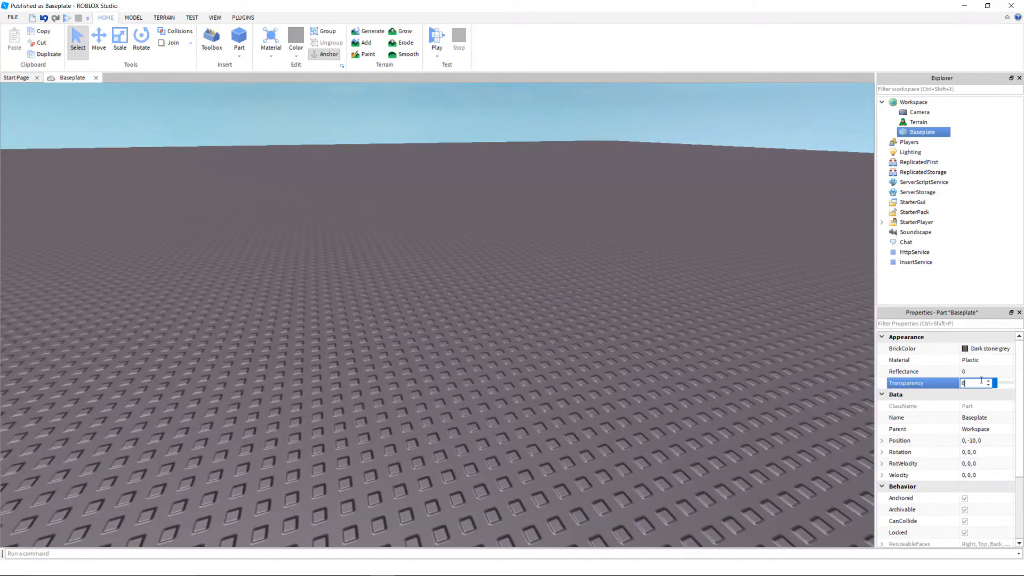
{"action": "key", "text": "Return"}
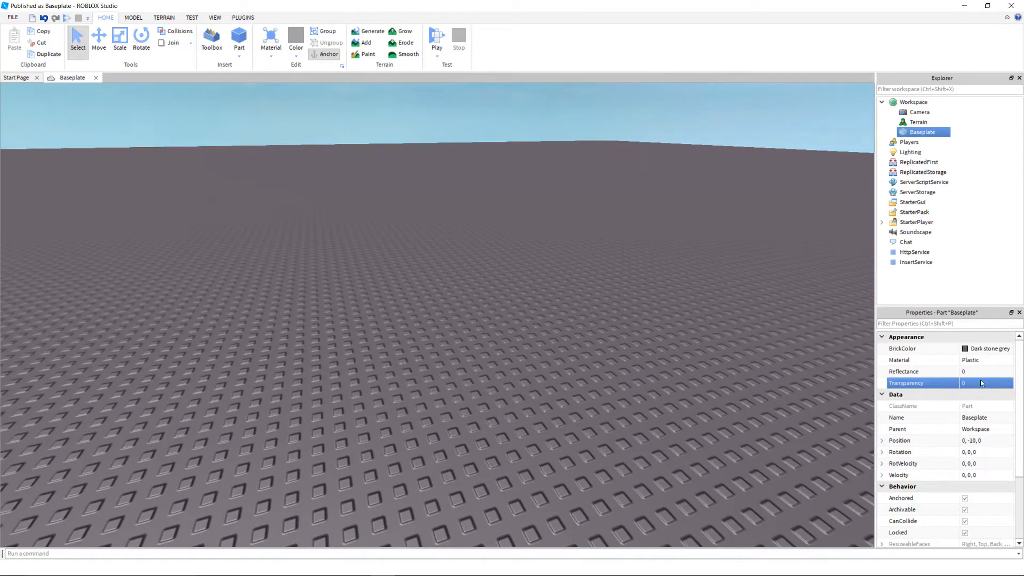
{"action": "scroll", "coordinate": [981, 382], "scroll_direction": "down", "scroll_amount": 4}
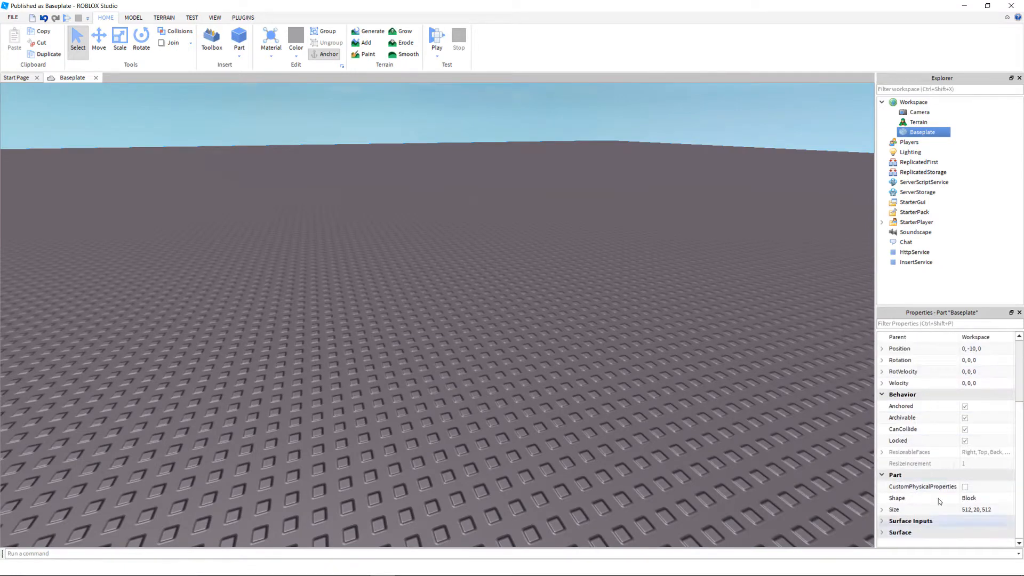
{"action": "left_click", "coordinate": [735, 380]}
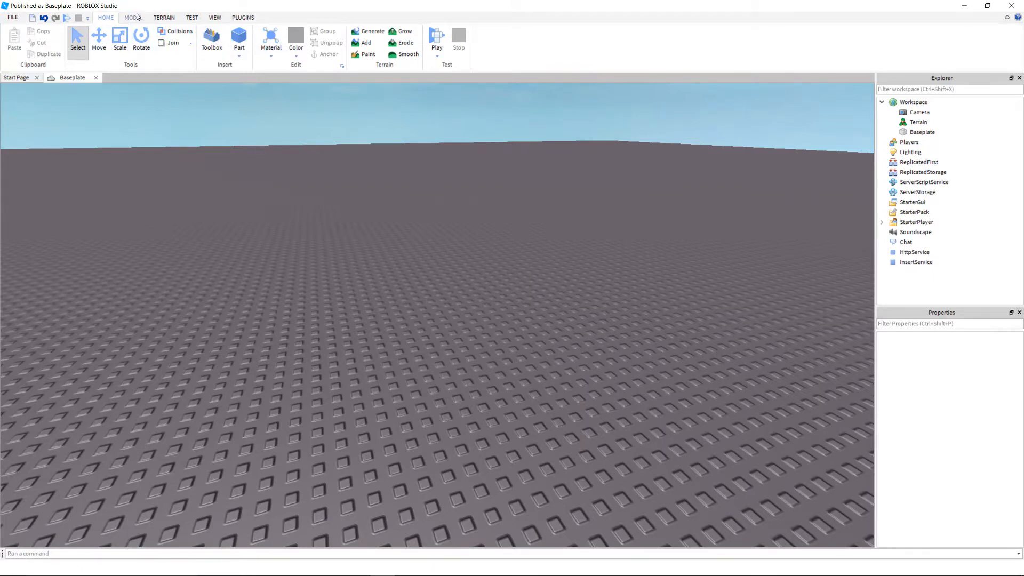
Step: Insert a block part onto the baseplate
{"action": "left_click", "coordinate": [133, 17]}
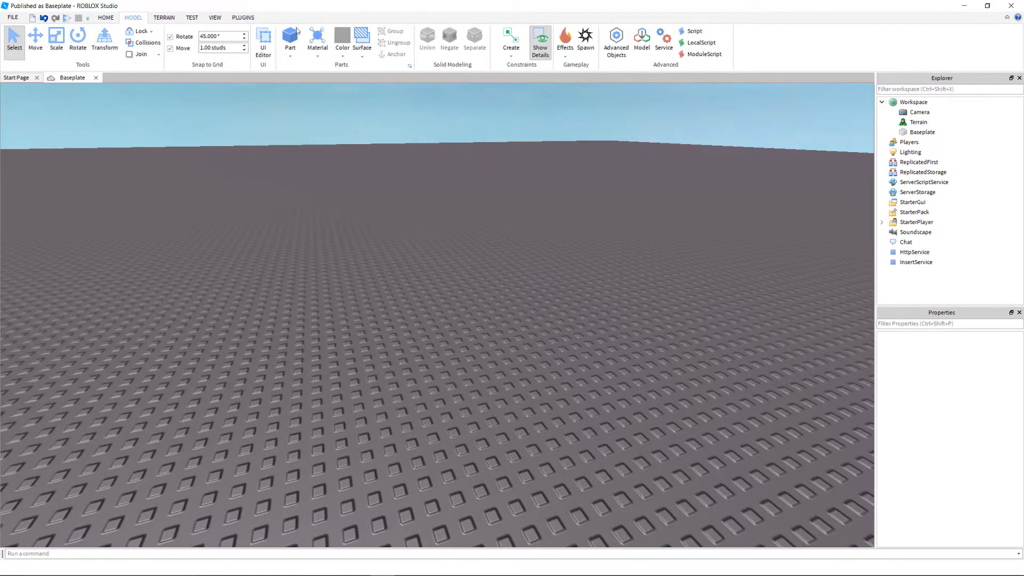
{"action": "left_click", "coordinate": [292, 52]}
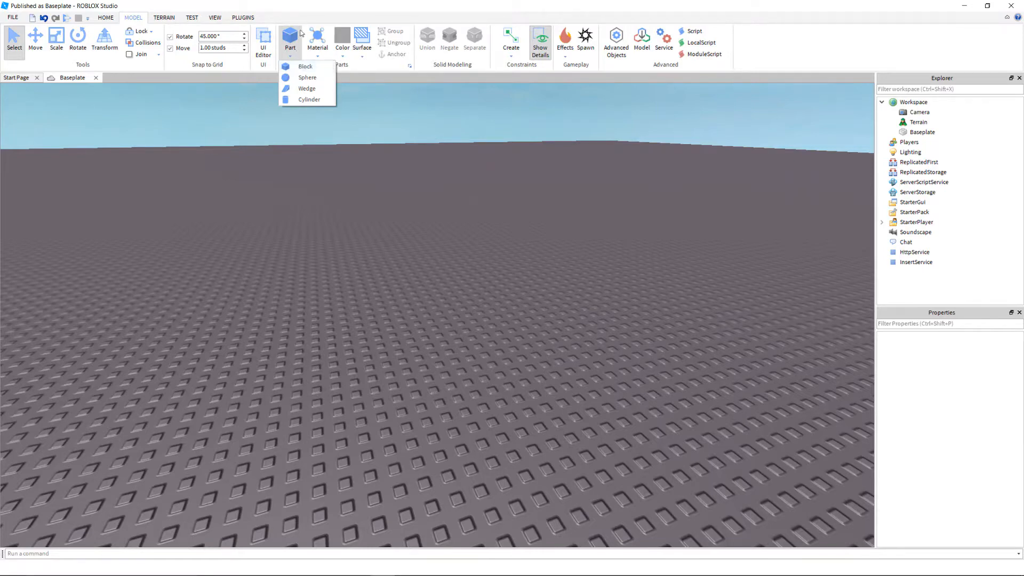
{"action": "left_click", "coordinate": [303, 16]}
{"action": "right_click_drag", "start_coordinate": [434, 287], "coordinate": [434, 320]}
{"action": "left_click", "coordinate": [290, 40]}
{"action": "scroll", "coordinate": [545, 334], "scroll_direction": "up", "scroll_amount": 4}
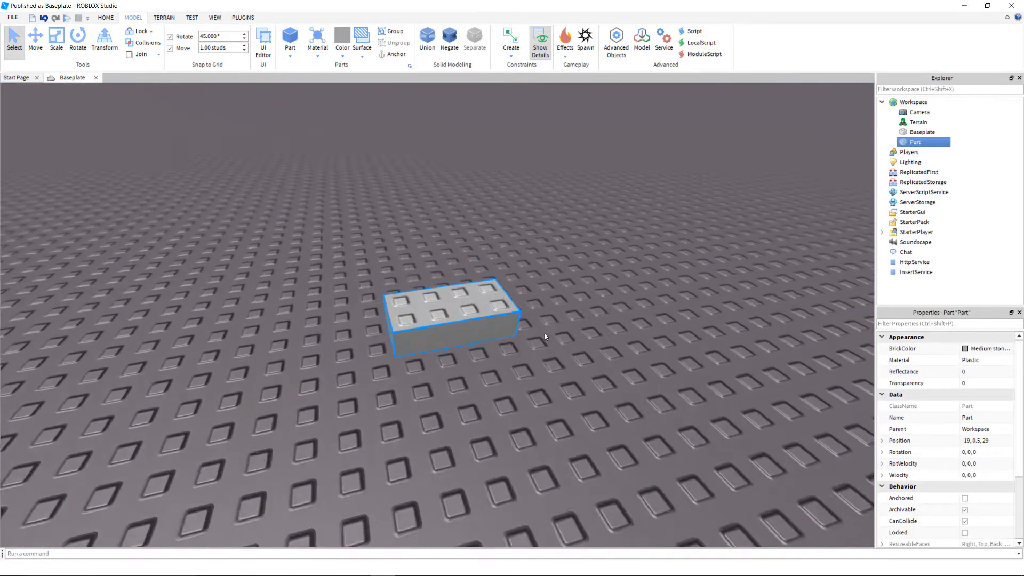
{"action": "scroll", "coordinate": [545, 334], "scroll_direction": "down", "scroll_amount": 2}
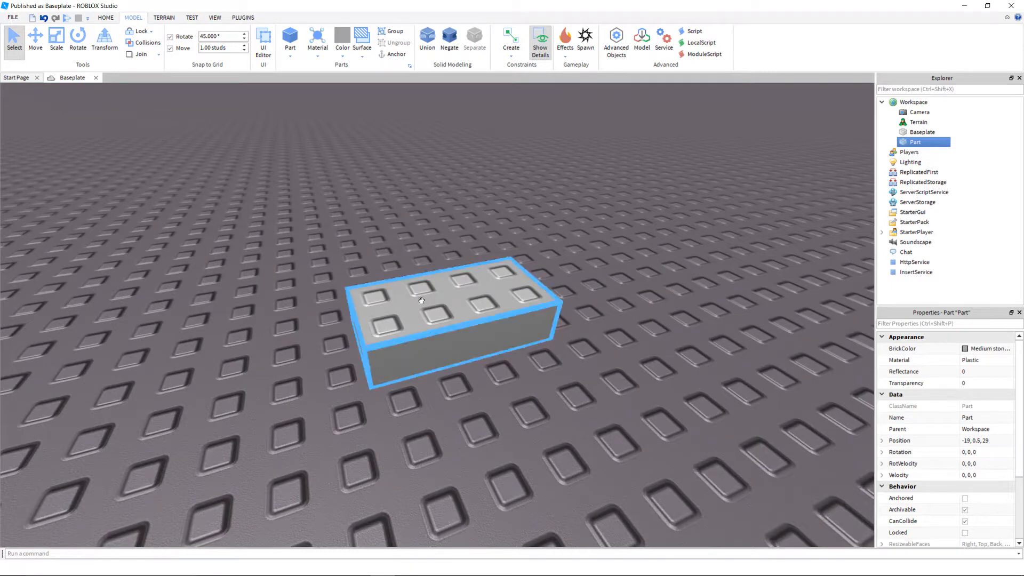
Step: Deselect and reselect the block part, and review its behavior, shape and size properties
{"action": "left_click", "coordinate": [595, 230]}
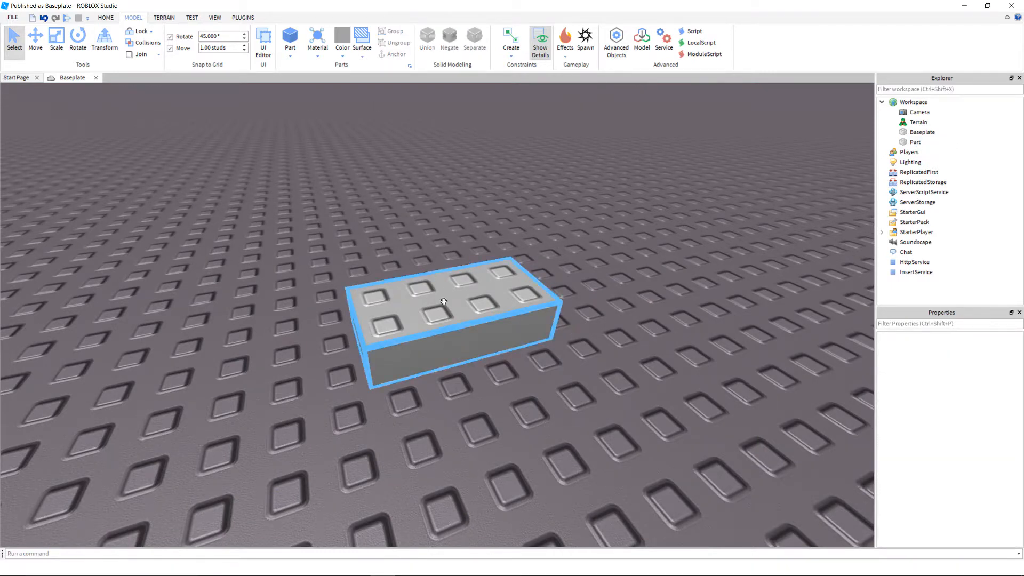
{"action": "left_click", "coordinate": [533, 312]}
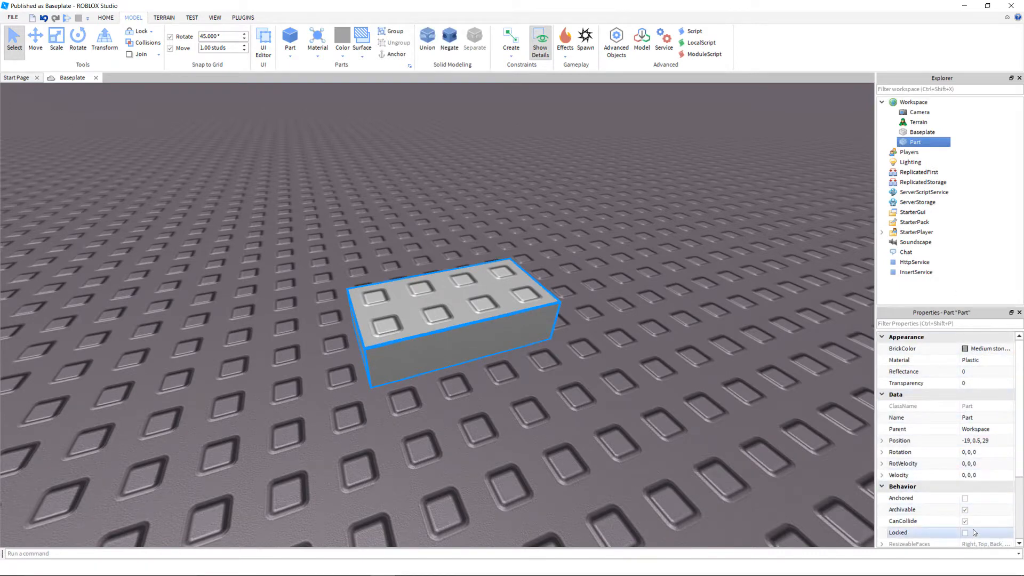
{"action": "scroll", "coordinate": [901, 447], "scroll_direction": "down", "scroll_amount": 3}
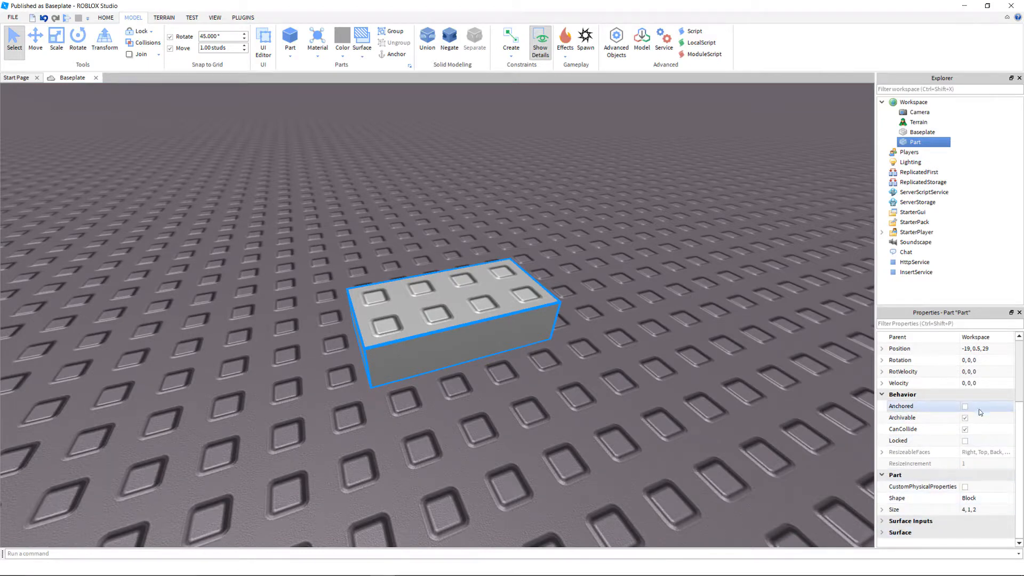
{"action": "mouse_move", "coordinate": [934, 444]}
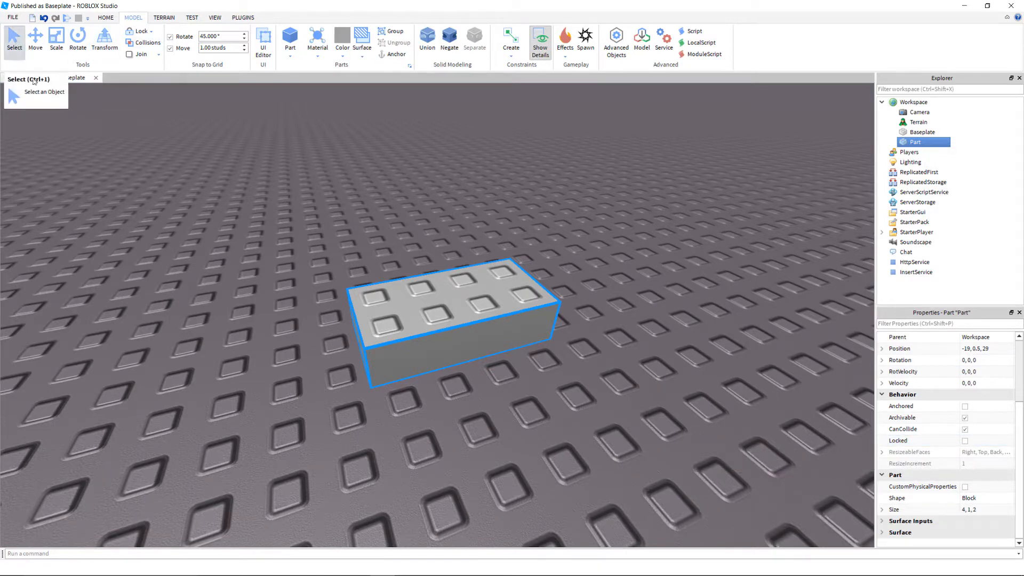
Step: Switch to the Move tool and back to the Select tool with the block part selected
{"action": "left_click", "coordinate": [16, 47]}
{"action": "key", "text": "ctrl+2"}
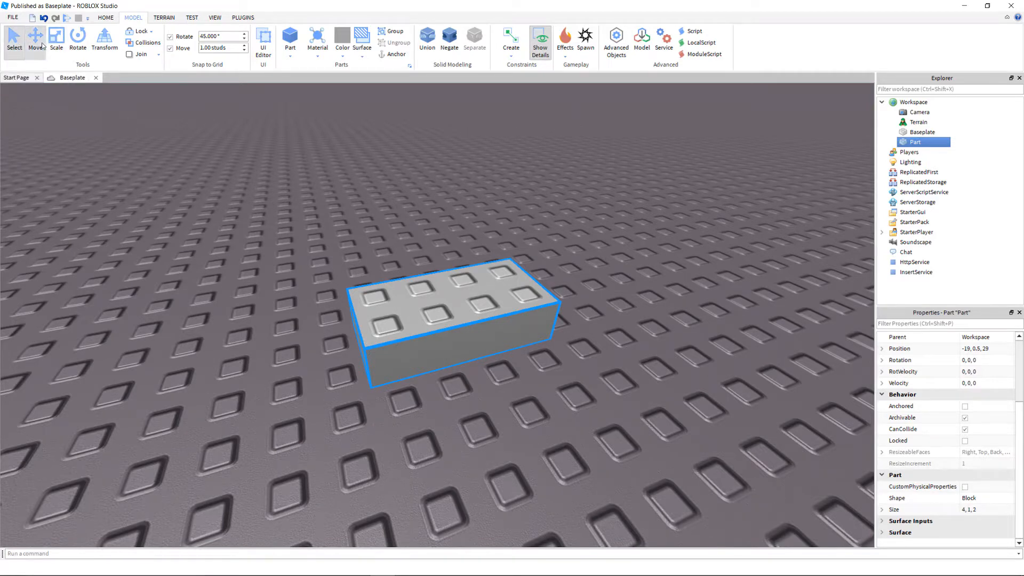
{"action": "key", "text": "ctrl+1"}
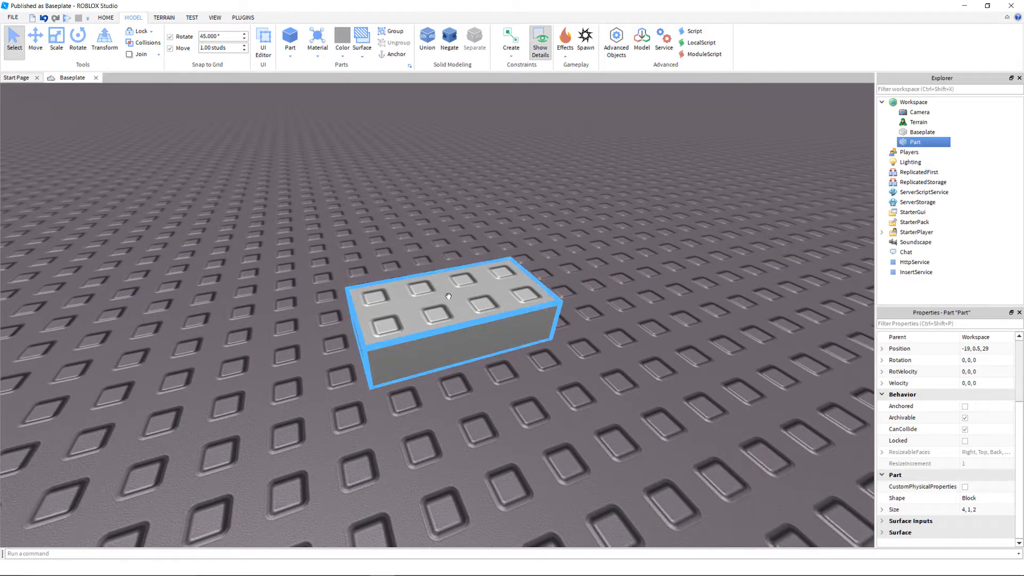
Step: Slide the selected block part freely across the baseplate to position -18, 0.5, 28 with the Select tool
{"action": "left_click_drag", "start_coordinate": [451, 299], "coordinate": [481, 273]}
{"action": "scroll", "coordinate": [482, 273], "scroll_direction": "down", "scroll_amount": 3}
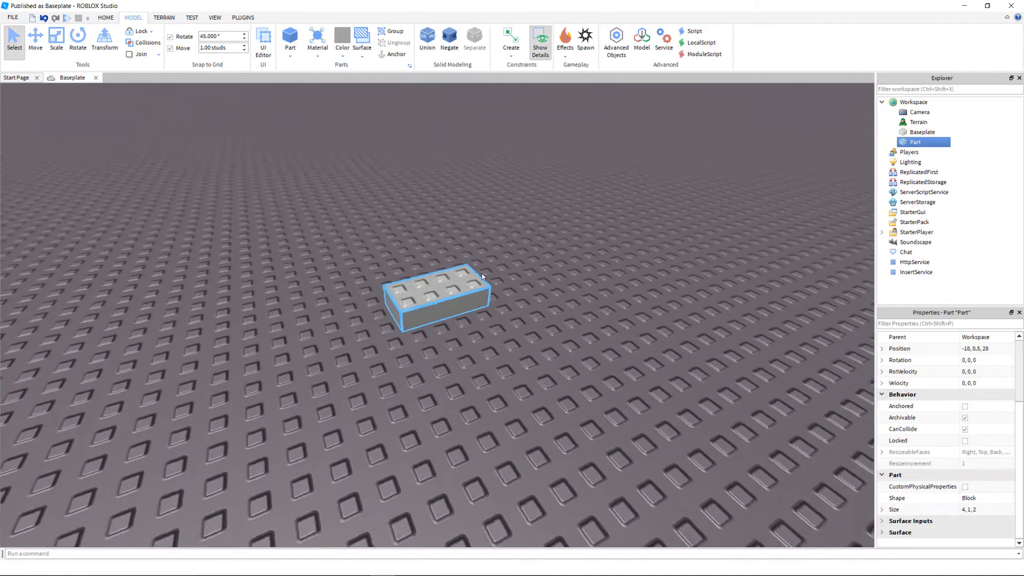
{"action": "scroll", "coordinate": [482, 273], "scroll_direction": "up", "scroll_amount": 1}
{"action": "right_click_drag", "start_coordinate": [482, 273], "coordinate": [482, 274]}
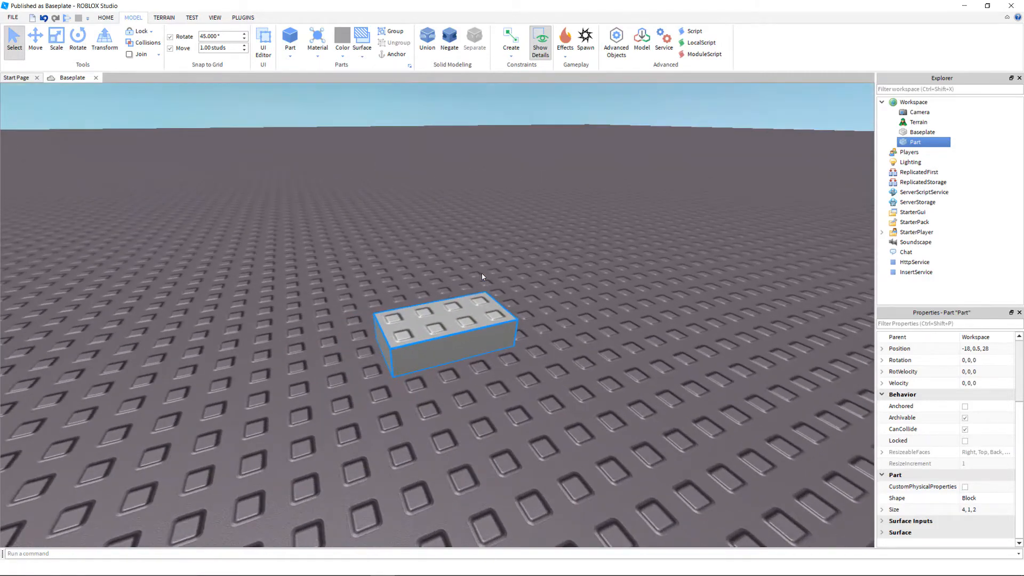
Step: Try moving the block part along its vertical and horizontal axes with the Move tool, returning it to its starting position
{"action": "left_click", "coordinate": [35, 37]}
{"action": "scroll", "coordinate": [471, 388], "scroll_direction": "up", "scroll_amount": 5}
{"action": "right_click_drag", "start_coordinate": [477, 387], "coordinate": [479, 387]}
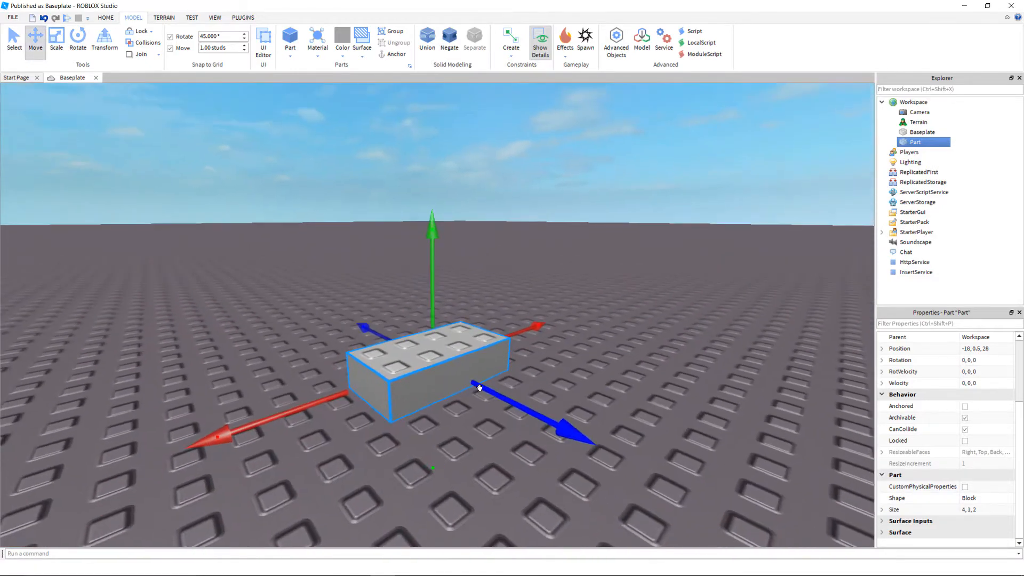
{"action": "mouse_move", "coordinate": [434, 323]}
{"action": "left_mouse_down"}
{"action": "mouse_move", "coordinate": [442, 203]}
{"action": "mouse_move", "coordinate": [435, 319]}
{"action": "mouse_move", "coordinate": [432, 261]}
{"action": "mouse_move", "coordinate": [437, 305]}
{"action": "left_mouse_up"}
{"action": "mouse_move", "coordinate": [521, 419]}
{"action": "left_mouse_down"}
{"action": "mouse_move", "coordinate": [617, 482]}
{"action": "mouse_move", "coordinate": [526, 422]}
{"action": "left_mouse_up"}
{"action": "right_click_drag", "start_coordinate": [526, 423], "coordinate": [525, 422]}
{"action": "scroll", "coordinate": [526, 422], "scroll_direction": "down", "scroll_amount": 2}
{"action": "mouse_move", "coordinate": [571, 293]}
{"action": "left_mouse_down"}
{"action": "mouse_move", "coordinate": [613, 275]}
{"action": "mouse_move", "coordinate": [467, 283]}
{"action": "mouse_move", "coordinate": [539, 277]}
{"action": "mouse_move", "coordinate": [480, 286]}
{"action": "mouse_move", "coordinate": [581, 290]}
{"action": "left_mouse_up"}
{"action": "scroll", "coordinate": [580, 290], "scroll_direction": "up", "scroll_amount": 3}
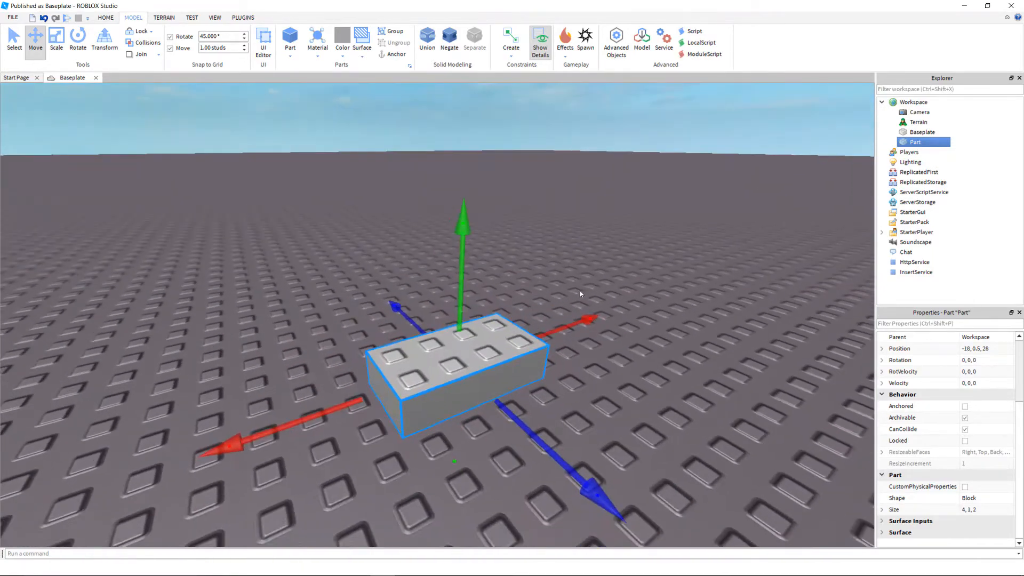
Step: Stretch the block part along its Z axis with the Scale tool to a size of 4, 1, 4
{"action": "left_click", "coordinate": [58, 45]}
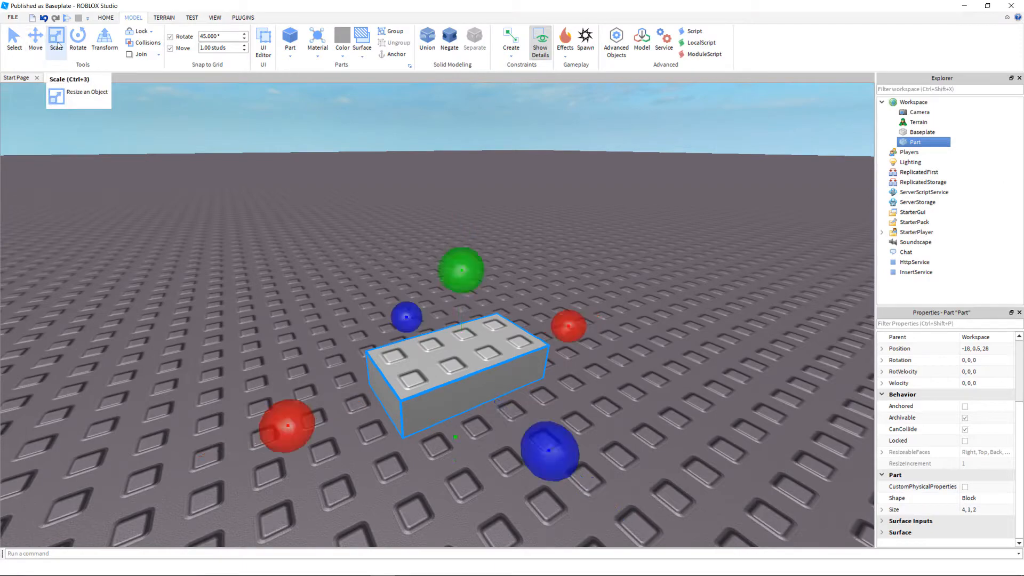
{"action": "right_click_drag", "start_coordinate": [418, 400], "coordinate": [419, 400]}
{"action": "scroll", "coordinate": [419, 400], "scroll_direction": "down", "scroll_amount": 5}
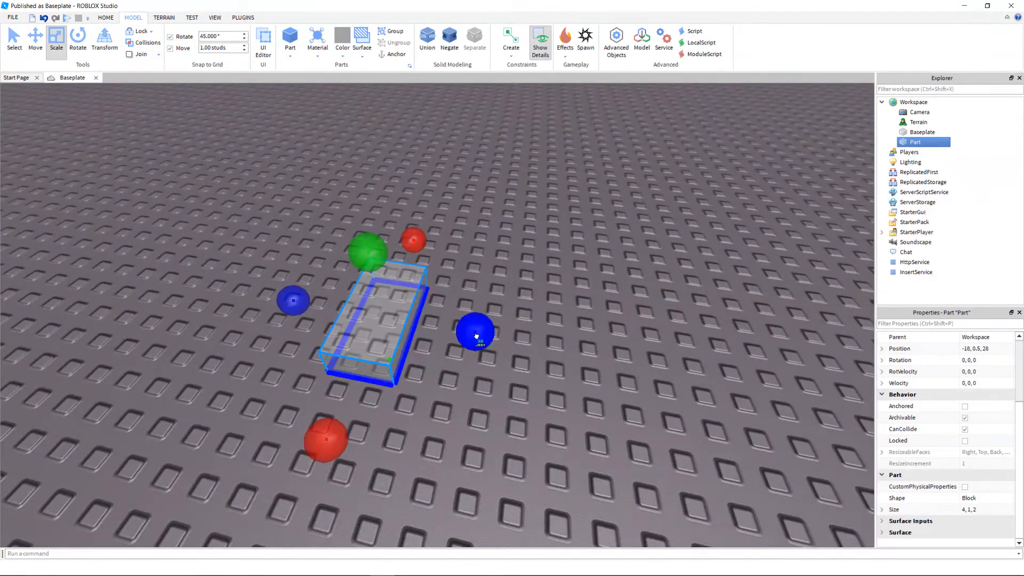
{"action": "left_click_drag", "start_coordinate": [476, 335], "coordinate": [541, 343]}
{"action": "scroll", "coordinate": [536, 369], "scroll_direction": "up", "scroll_amount": 5}
{"action": "scroll", "coordinate": [536, 369], "scroll_direction": "down", "scroll_amount": 5}
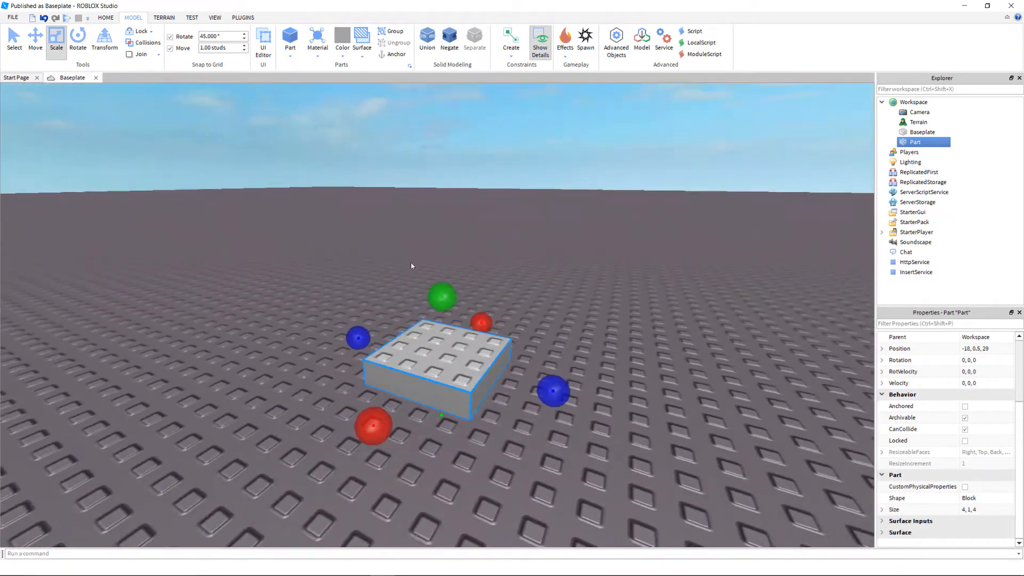
Step: Try the vertical scale handle and shrink the block part along Z to a size of 4, 1, 2
{"action": "left_click_drag", "start_coordinate": [446, 299], "coordinate": [469, 314]}
{"action": "left_click_drag", "start_coordinate": [558, 408], "coordinate": [497, 388]}
{"action": "scroll", "coordinate": [494, 386], "scroll_direction": "up", "scroll_amount": 3}
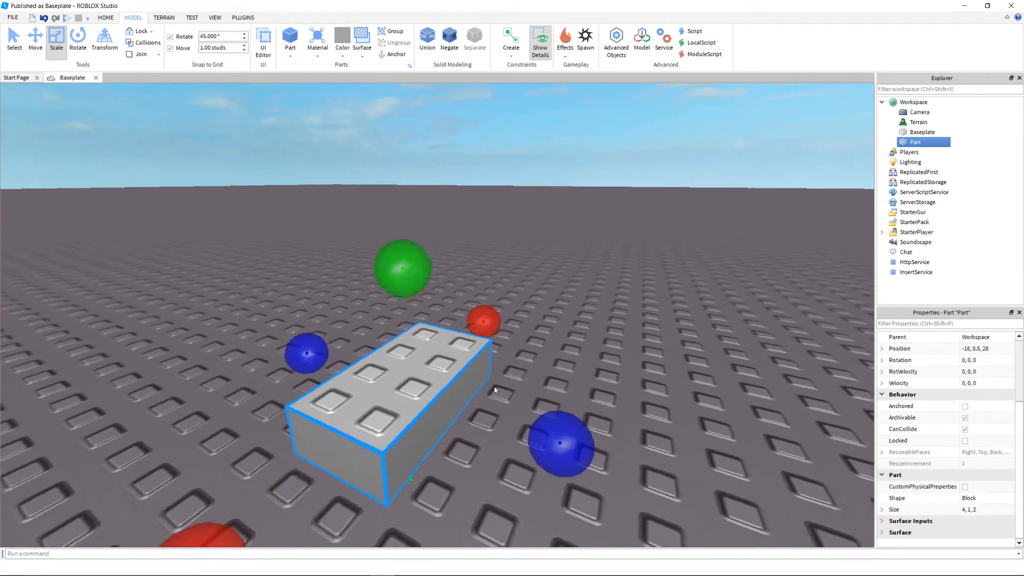
{"action": "right_click_drag", "start_coordinate": [493, 386], "coordinate": [494, 386]}
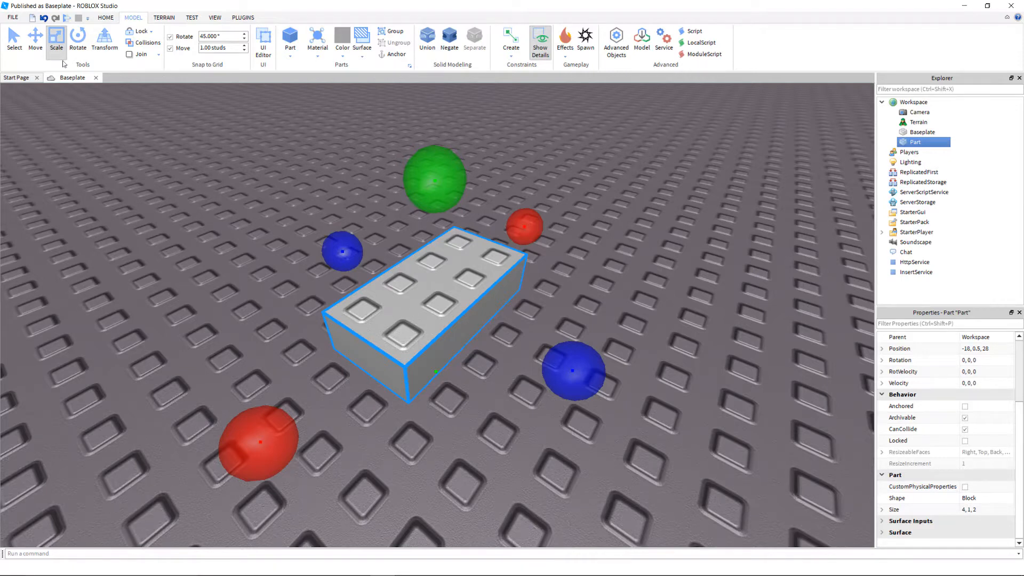
Step: Activate the Rotate tool and examine the rotation handles around the block part from several angles
{"action": "left_click", "coordinate": [78, 39]}
{"action": "scroll", "coordinate": [406, 292], "scroll_direction": "up", "scroll_amount": 1}
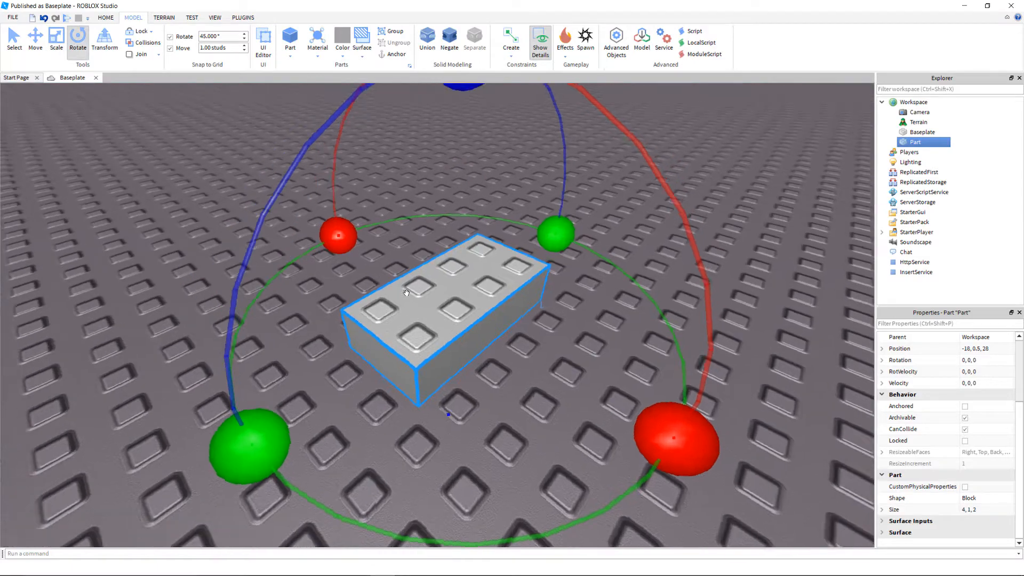
{"action": "scroll", "coordinate": [407, 293], "scroll_direction": "down", "scroll_amount": 2}
{"action": "right_click_drag", "start_coordinate": [406, 292], "coordinate": [406, 294]}
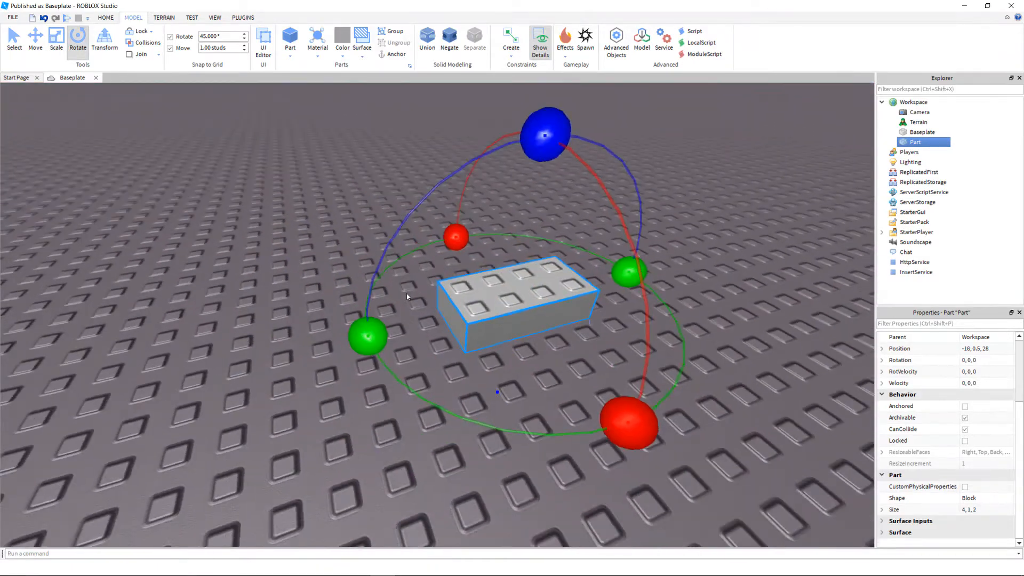
{"action": "scroll", "coordinate": [407, 294], "scroll_direction": "up", "scroll_amount": 2}
{"action": "right_click_drag", "start_coordinate": [581, 337], "coordinate": [584, 334]}
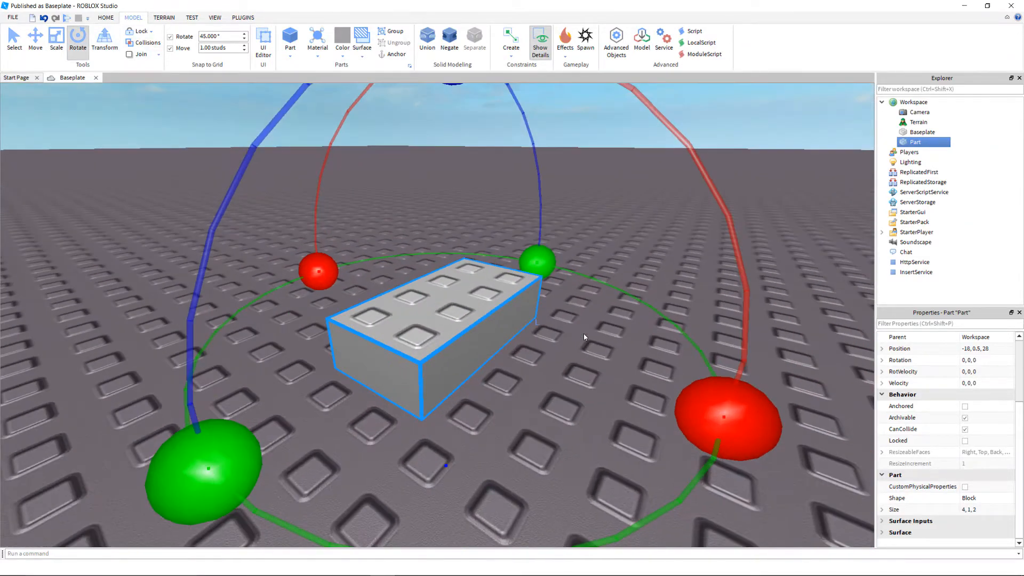
Step: Try rotating the block part with Collisions enabled and again with Collisions disabled, leaving its rotation at 0, 0, 0
{"action": "left_click", "coordinate": [142, 43]}
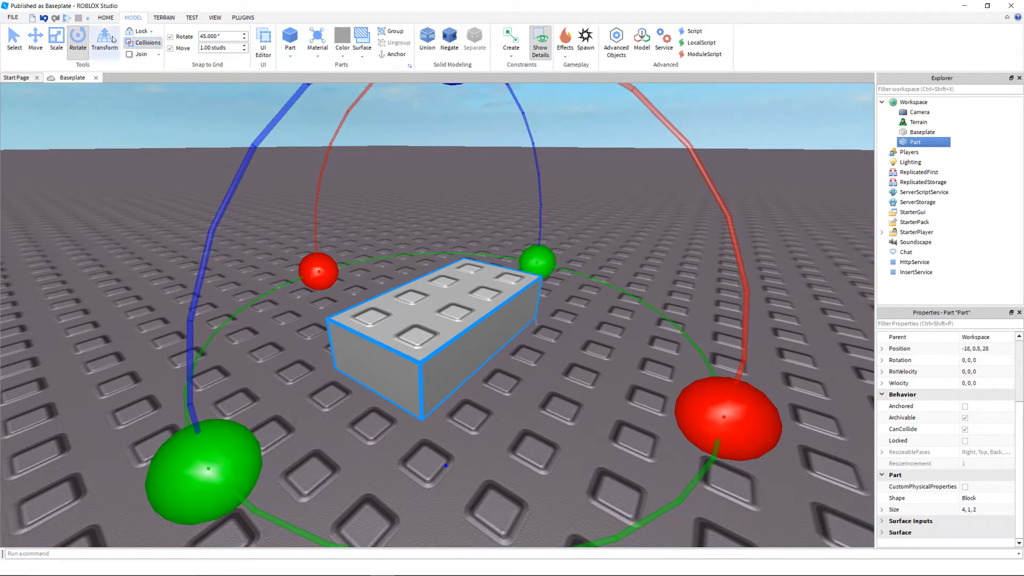
{"action": "right_click_drag", "start_coordinate": [448, 334], "coordinate": [447, 331]}
{"action": "scroll", "coordinate": [482, 228], "scroll_direction": "down", "scroll_amount": 2}
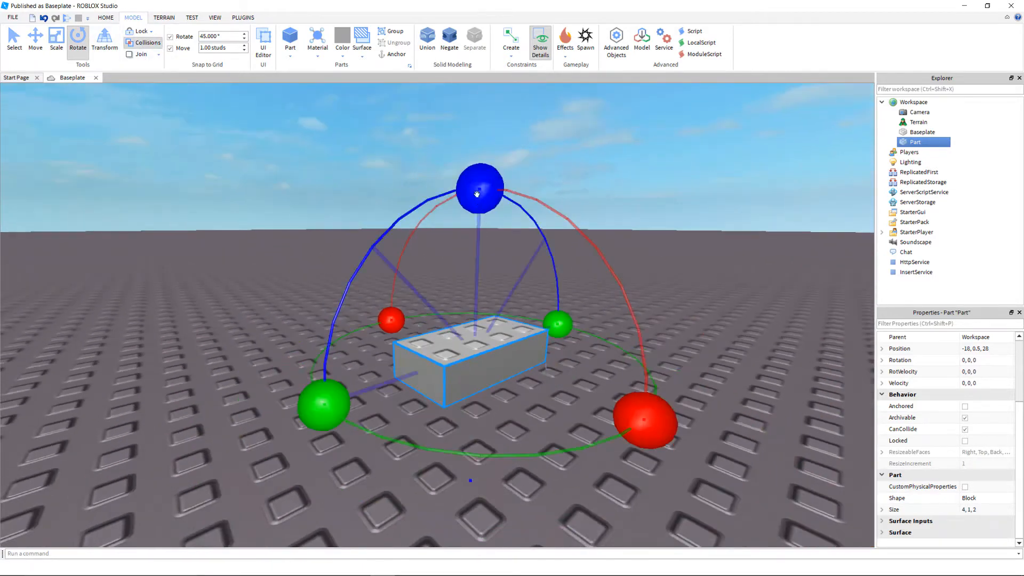
{"action": "left_click_drag", "start_coordinate": [479, 204], "coordinate": [467, 244]}
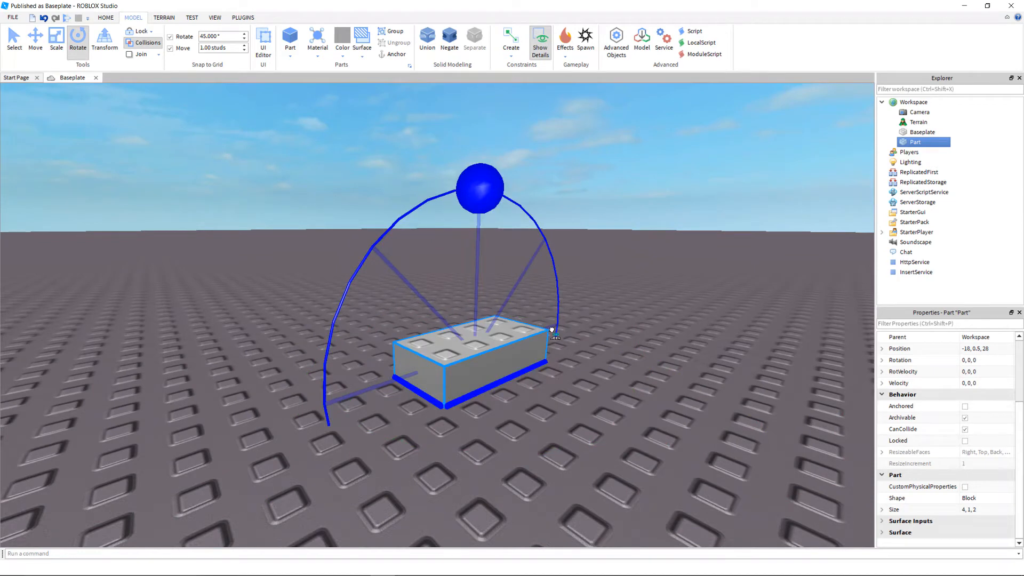
{"action": "left_click_drag", "start_coordinate": [384, 343], "coordinate": [387, 341]}
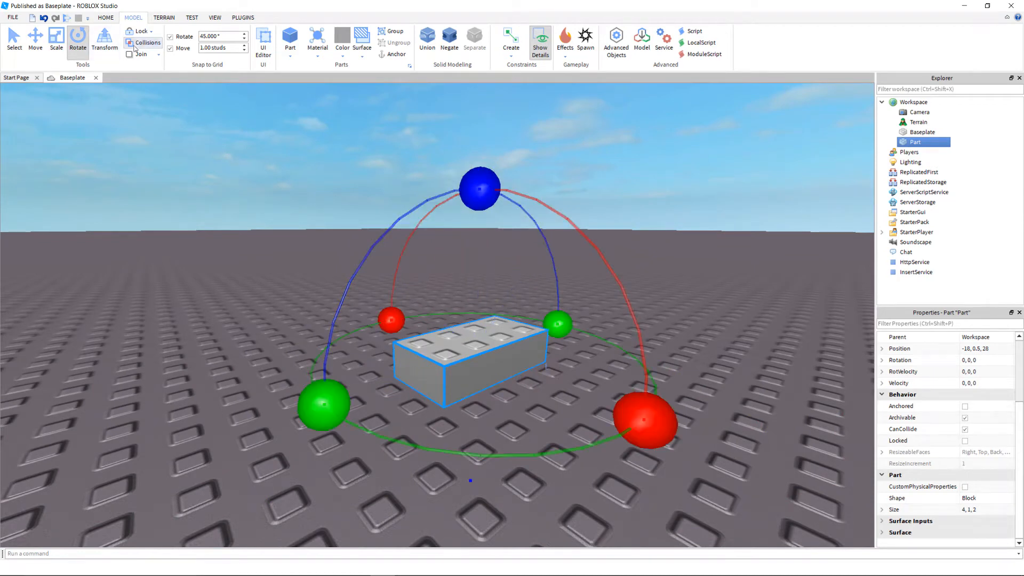
{"action": "left_click_drag", "start_coordinate": [483, 195], "coordinate": [541, 238]}
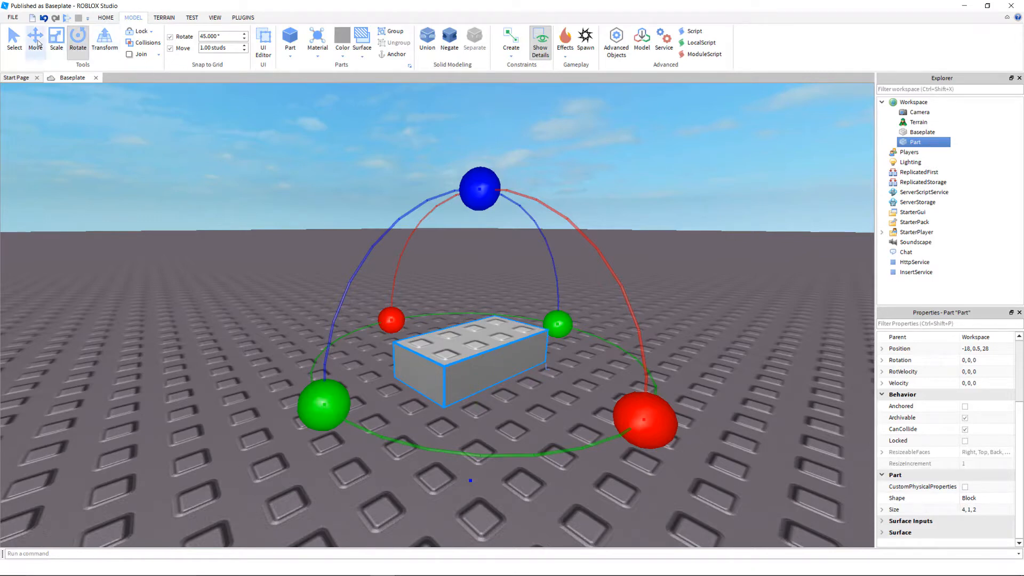
Step: Return to the Select tool and slide the block part across the baseplate to position -19, 0.5, 28
{"action": "left_click", "coordinate": [15, 39]}
{"action": "scroll", "coordinate": [449, 196], "scroll_direction": "up", "scroll_amount": 3}
{"action": "right_click_drag", "start_coordinate": [449, 196], "coordinate": [445, 197]}
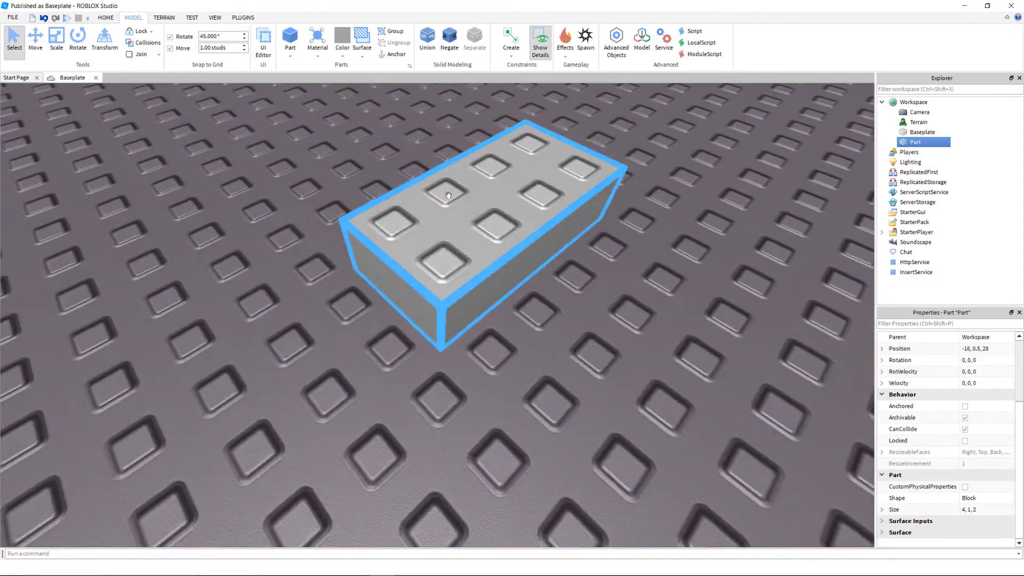
{"action": "scroll", "coordinate": [448, 198], "scroll_direction": "down", "scroll_amount": 3}
{"action": "left_click_drag", "start_coordinate": [486, 241], "coordinate": [494, 390]}
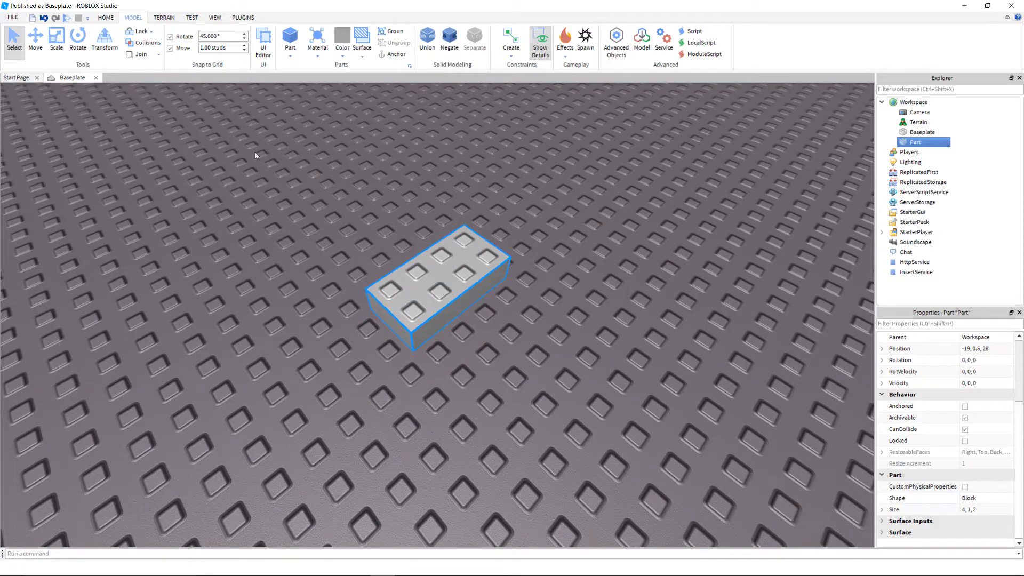
Step: Set the Move snap increment to 2 studs and try moving the block part back and forth along its Z axis
{"action": "left_click", "coordinate": [207, 48]}
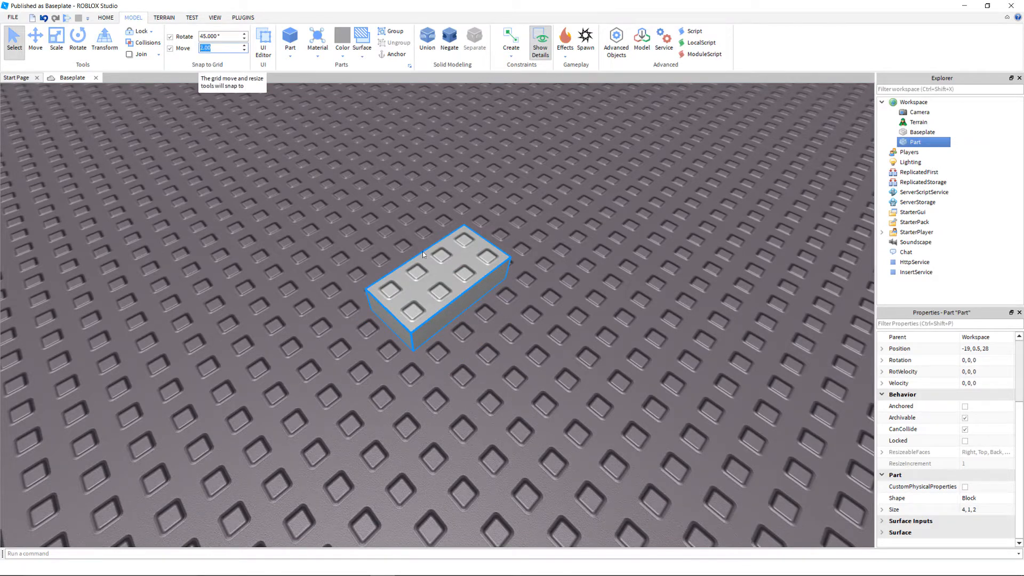
{"action": "left_click", "coordinate": [35, 40]}
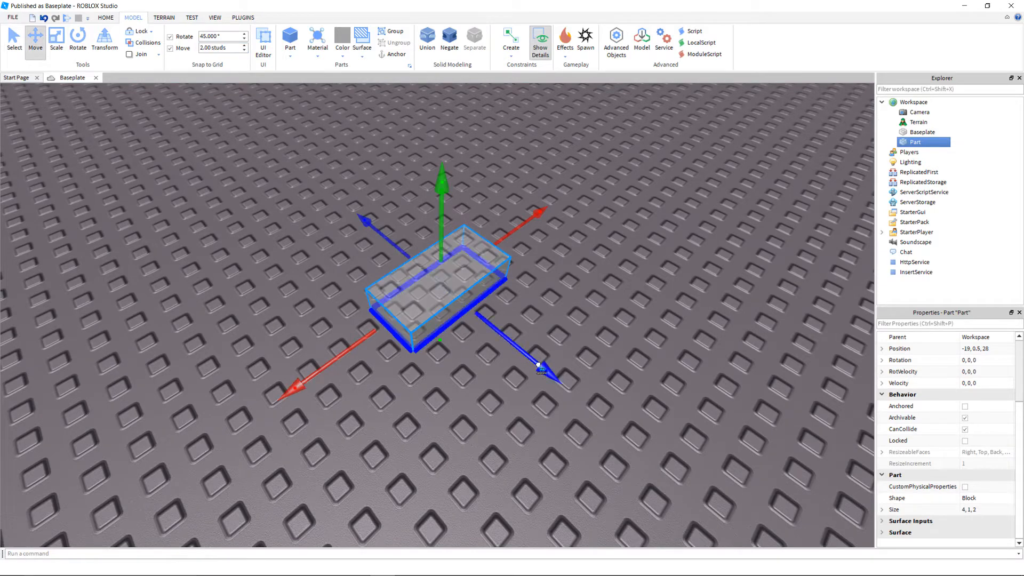
{"action": "left_click_drag", "start_coordinate": [538, 365], "coordinate": [469, 356]}
{"action": "left_click", "coordinate": [15, 40]}
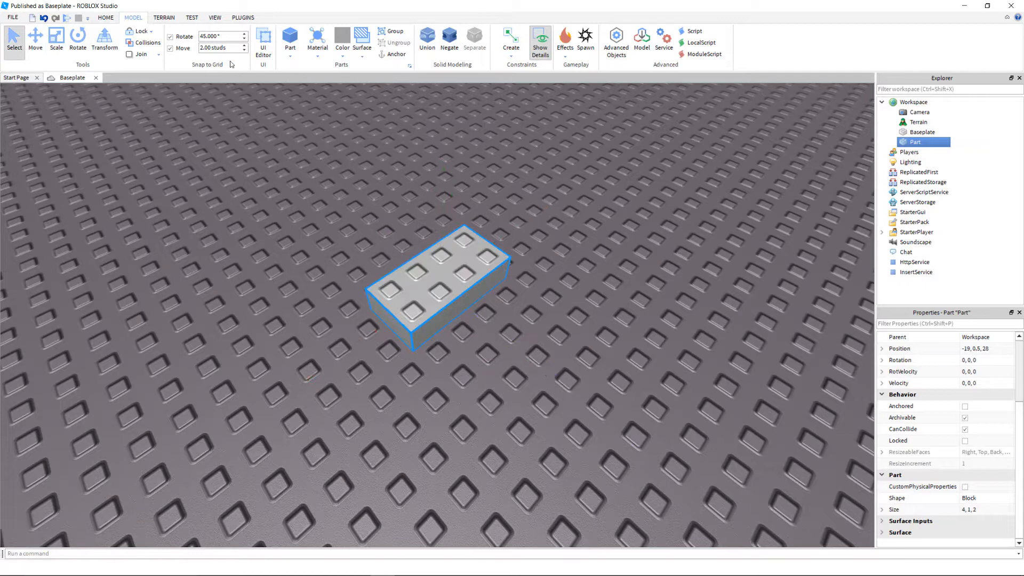
Step: Try another Move snap increment by moving the block part along its Z axis, and undo the change
{"action": "left_click", "coordinate": [206, 49]}
{"action": "key", "text": "ctrl+2"}
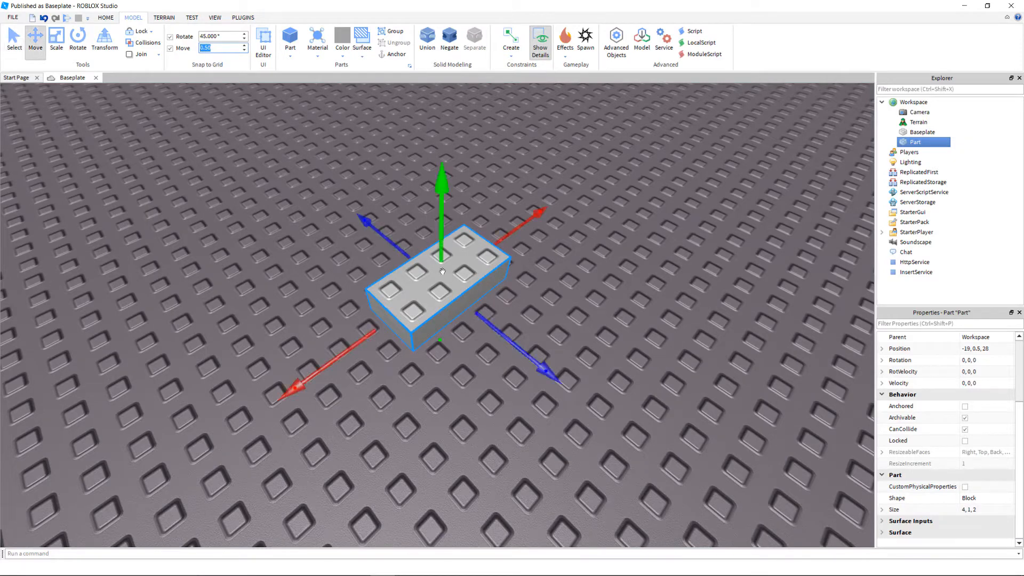
{"action": "left_click_drag", "start_coordinate": [537, 351], "coordinate": [542, 366]}
{"action": "left_click", "coordinate": [579, 331]}
{"action": "right_click_drag", "start_coordinate": [579, 331], "coordinate": [581, 333]}
{"action": "key", "text": "ctrl+z"}
Step: Set the Move snap increment to 1 stud, then deselect and reselect the block part
{"action": "left_click", "coordinate": [204, 47]}
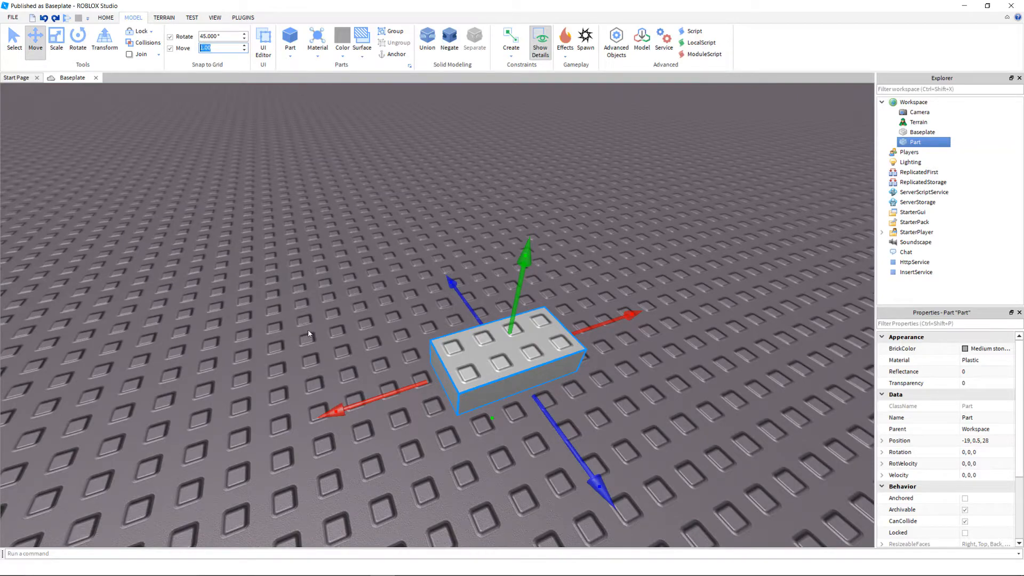
{"action": "left_click", "coordinate": [301, 359]}
{"action": "left_click", "coordinate": [533, 370]}
{"action": "right_click_drag", "start_coordinate": [534, 370], "coordinate": [533, 370]}
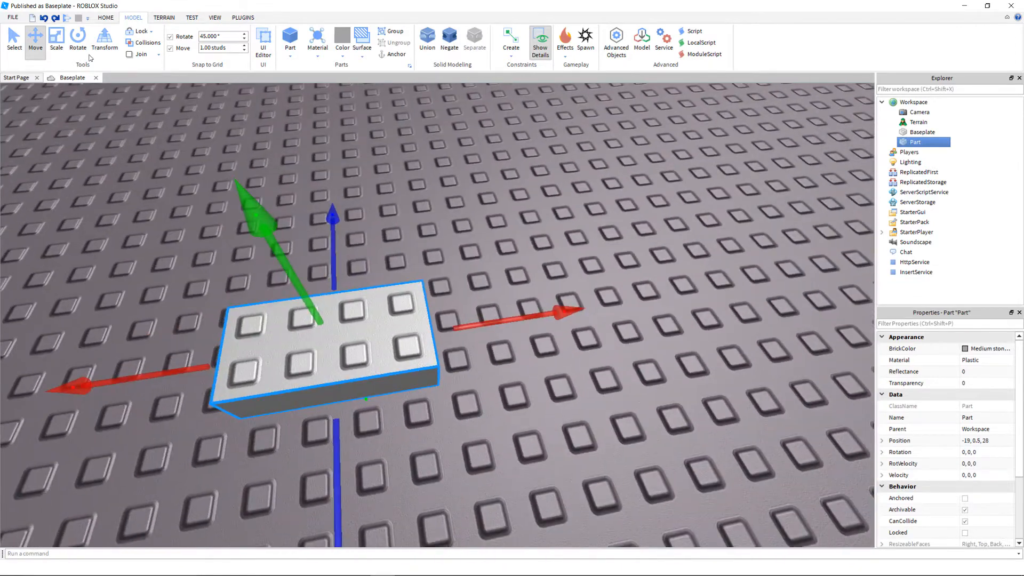
Step: Scale the block part down along its X and Z axes into a 1, 1, 1 cube
{"action": "left_click", "coordinate": [56, 41]}
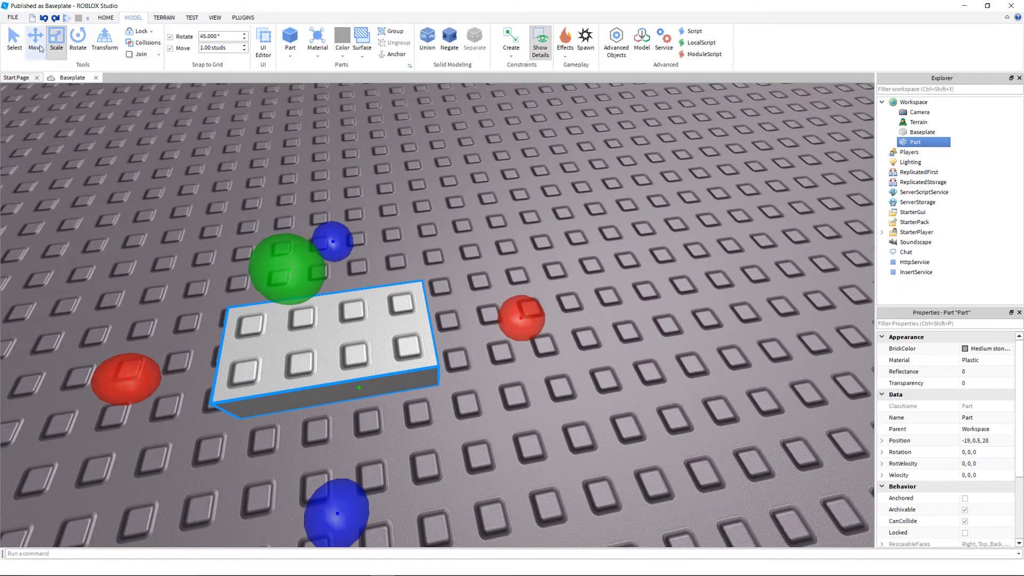
{"action": "left_click_drag", "start_coordinate": [520, 318], "coordinate": [393, 346]}
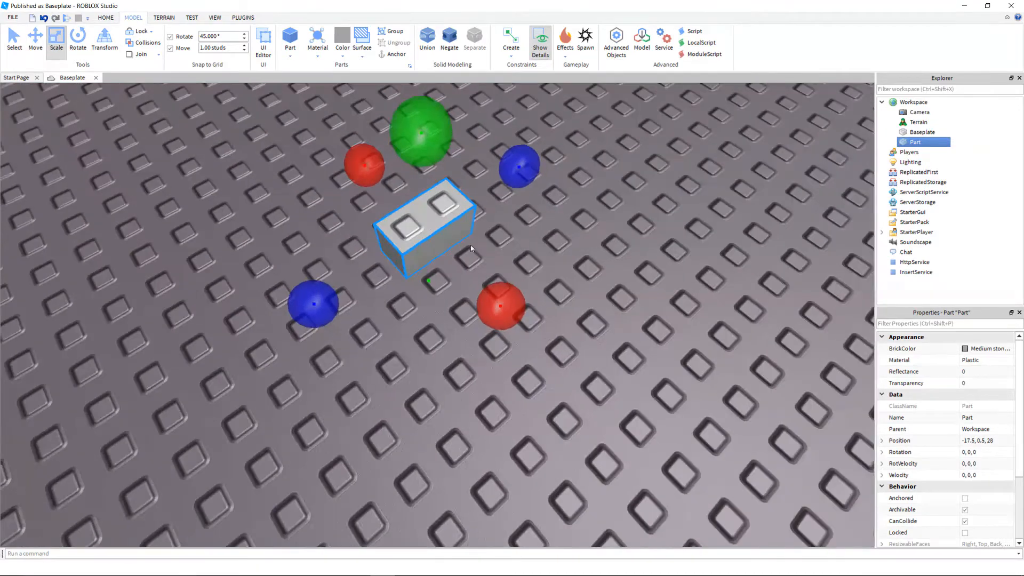
{"action": "left_click_drag", "start_coordinate": [512, 180], "coordinate": [484, 200]}
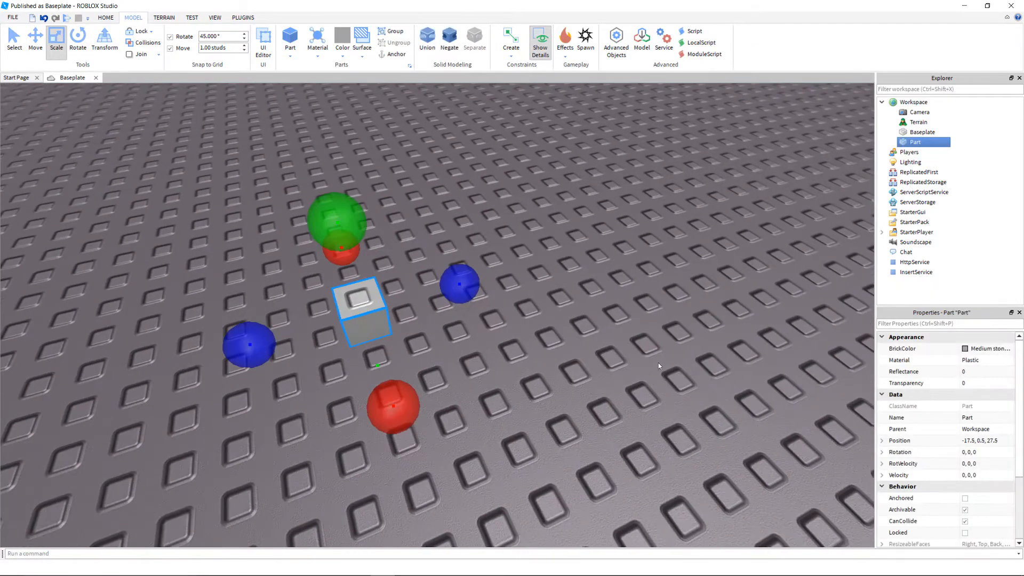
Step: Expand the cube's Size property to review its X, Y and Z values, and deselect and reselect the cube
{"action": "scroll", "coordinate": [937, 441], "scroll_direction": "down", "scroll_amount": 3}
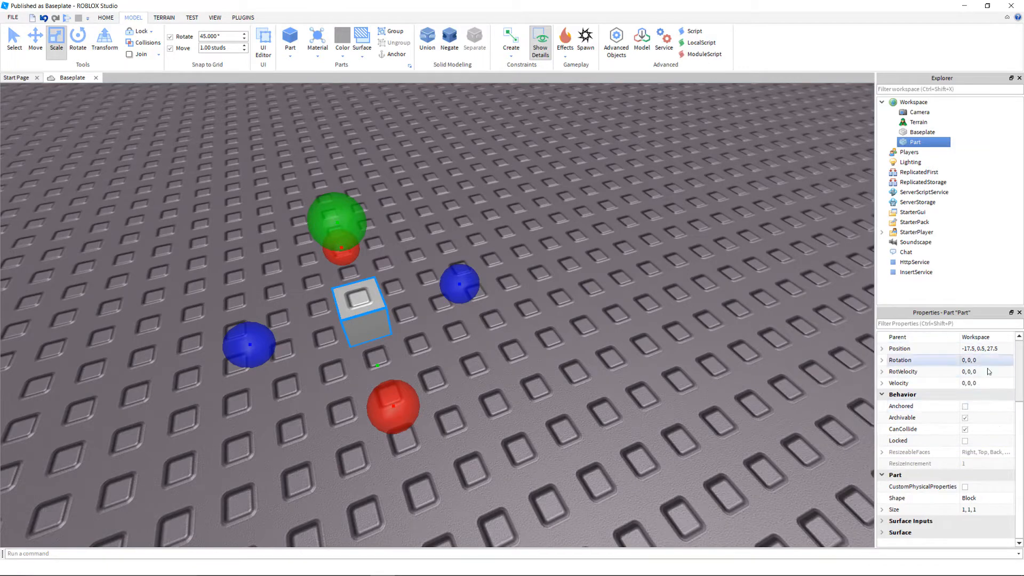
{"action": "double_click", "coordinate": [944, 509]}
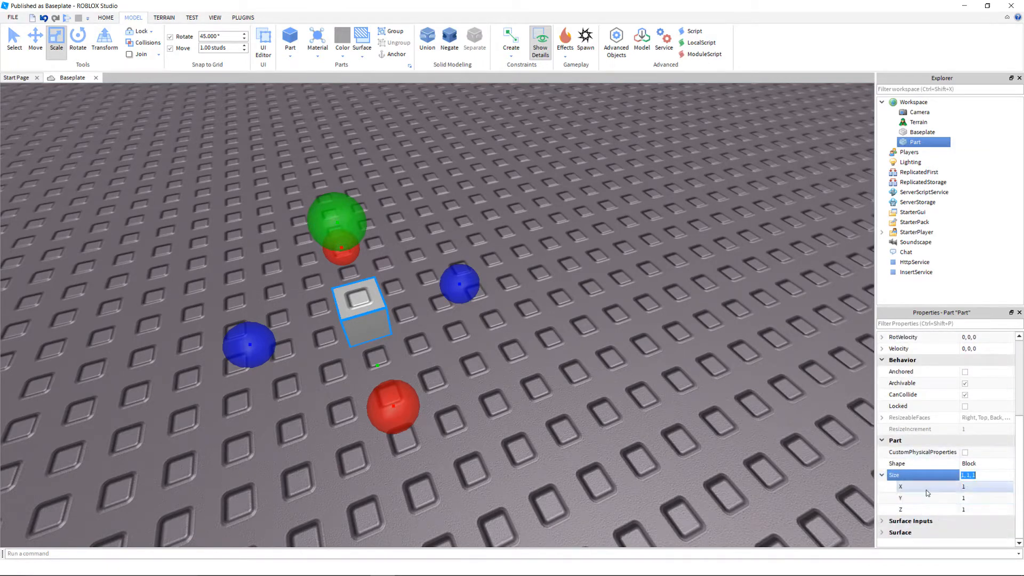
{"action": "right_click_drag", "start_coordinate": [577, 372], "coordinate": [589, 370]}
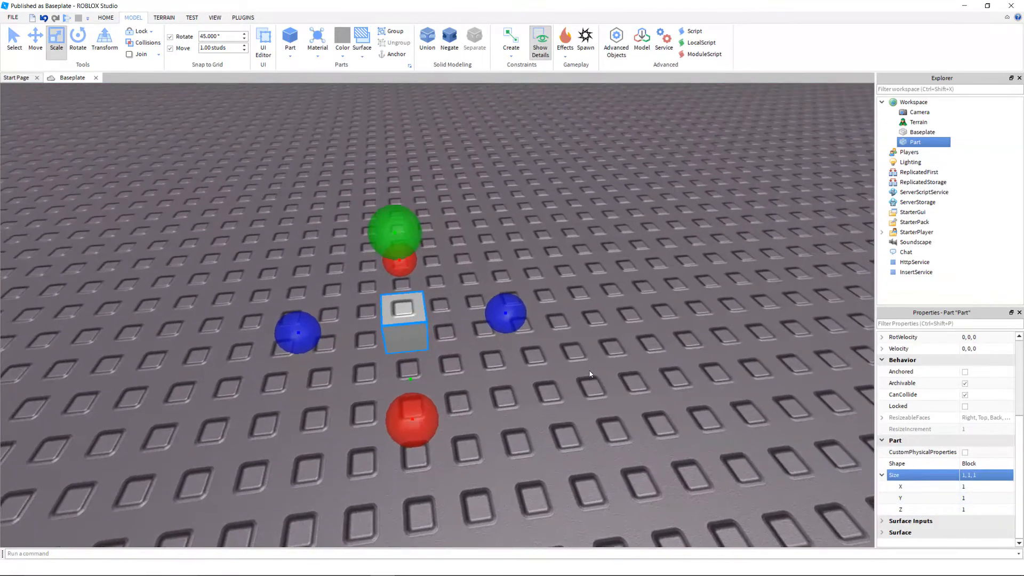
{"action": "left_click", "coordinate": [572, 363]}
{"action": "left_click", "coordinate": [392, 324]}
{"action": "right_click_drag", "start_coordinate": [393, 324], "coordinate": [392, 324]}
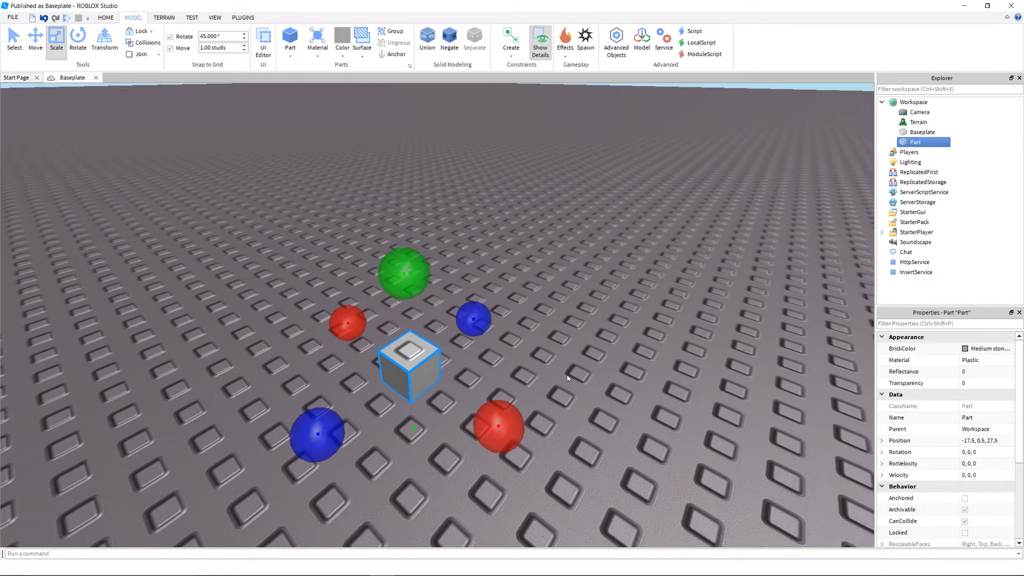
Step: Try duplicating the cube and sliding the copy 2 studs along Z, and delete the copy
{"action": "key", "text": "ctrl+d"}
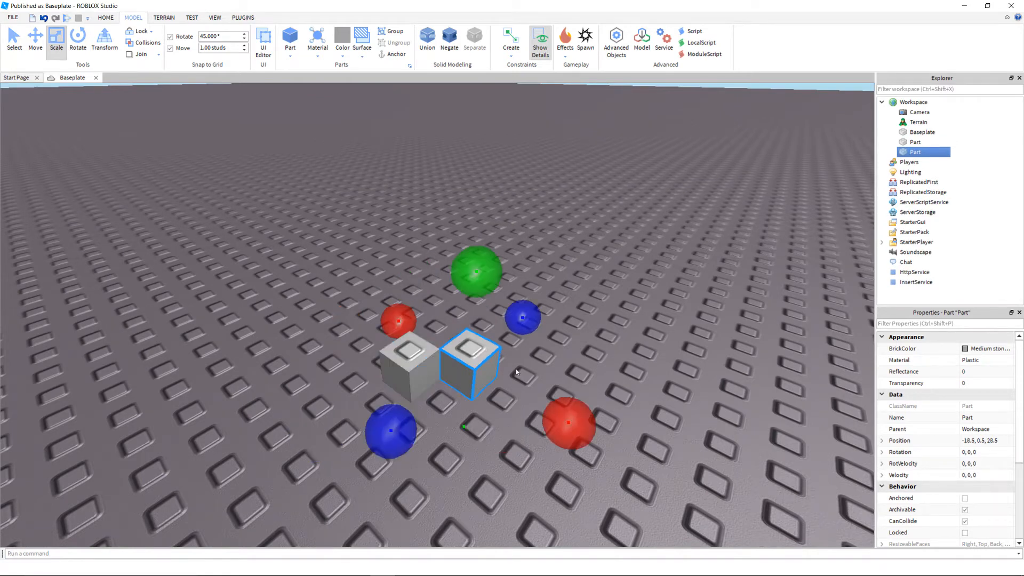
{"action": "left_click_drag", "start_coordinate": [473, 376], "coordinate": [535, 337]}
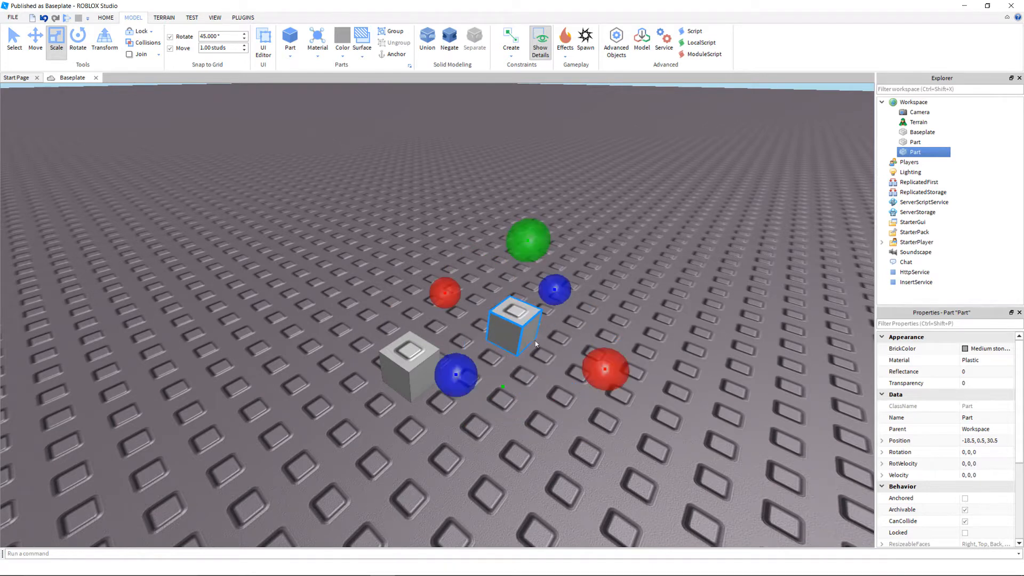
{"action": "key", "text": "Delete"}
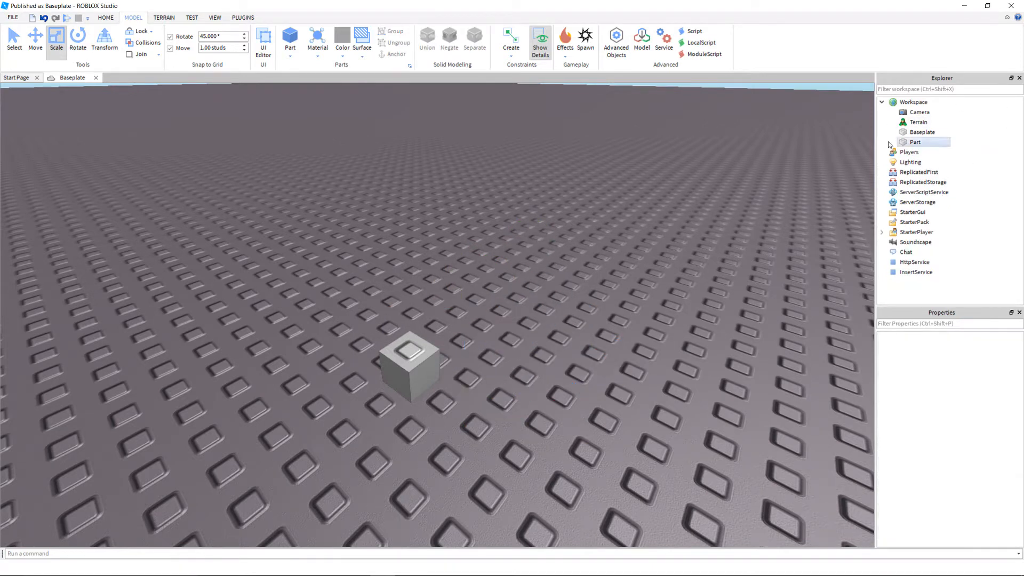
Step: Try duplicating the cube and sliding the copy 3 studs along the Z axis, and deselect it
{"action": "left_click", "coordinate": [913, 142]}
{"action": "right_click", "coordinate": [896, 141]}
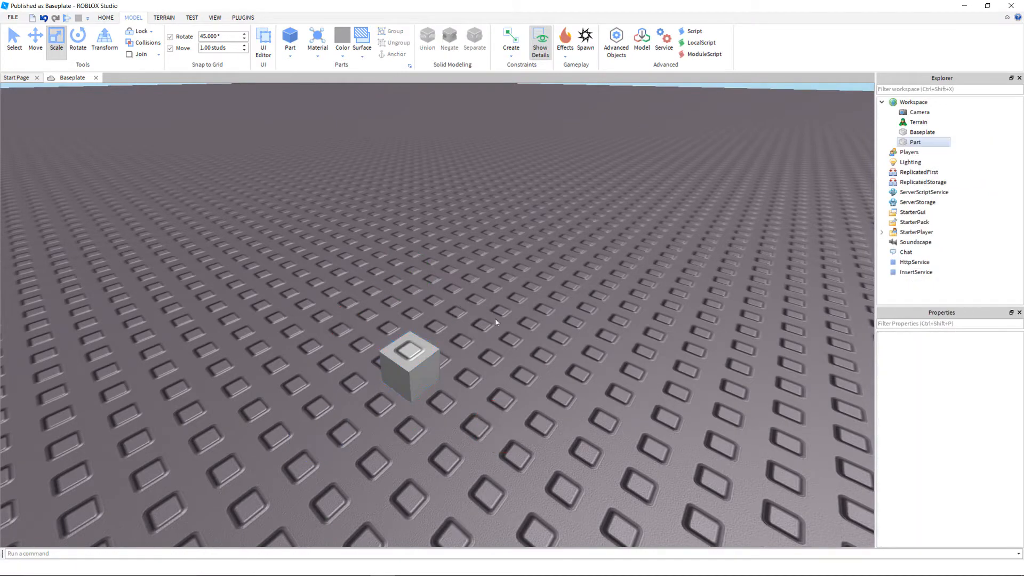
{"action": "left_click", "coordinate": [394, 363]}
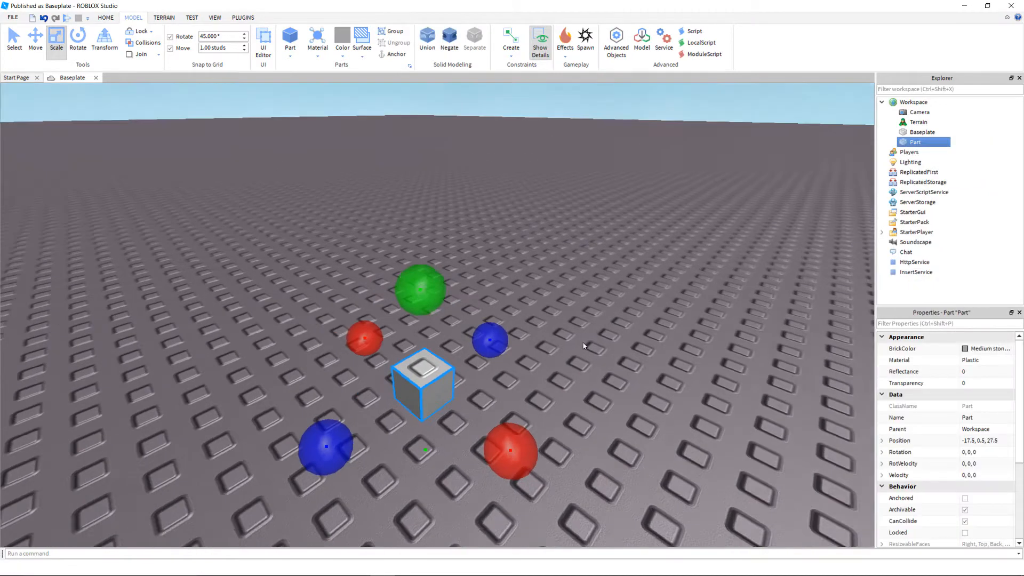
{"action": "right_click_drag", "start_coordinate": [582, 343], "coordinate": [584, 342]}
{"action": "key", "text": "ctrl+d"}
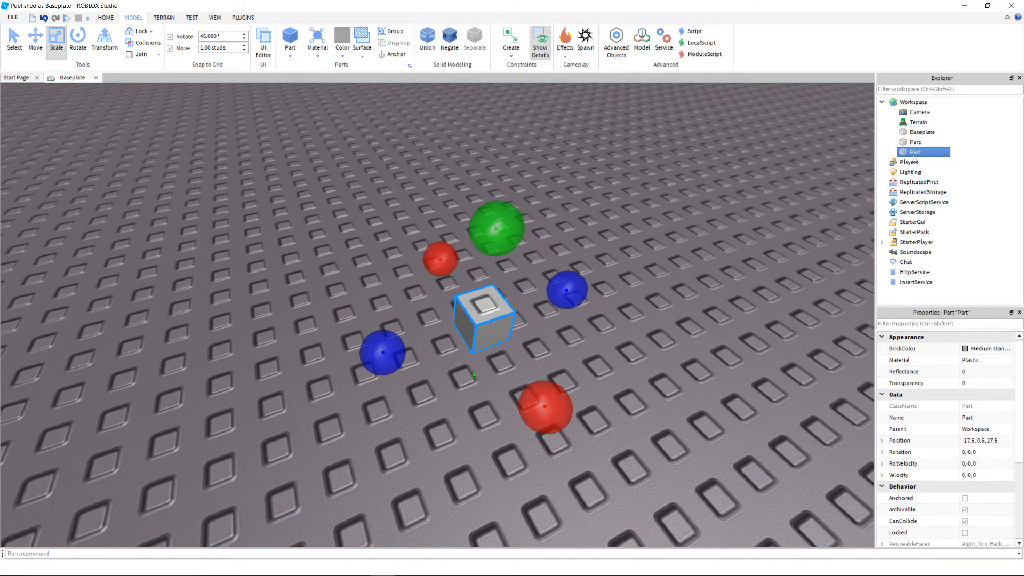
{"action": "key", "text": "ctrl+2"}
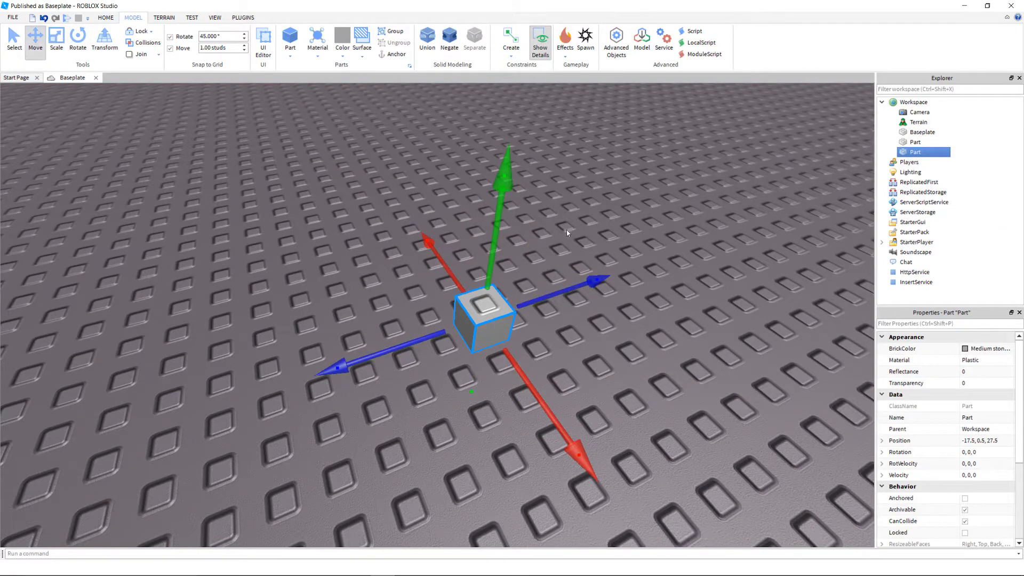
{"action": "right_click_drag", "start_coordinate": [567, 229], "coordinate": [565, 231]}
{"action": "scroll", "coordinate": [565, 231], "scroll_direction": "down", "scroll_amount": 1}
{"action": "left_click_drag", "start_coordinate": [470, 231], "coordinate": [542, 221]}
{"action": "left_click", "coordinate": [548, 274]}
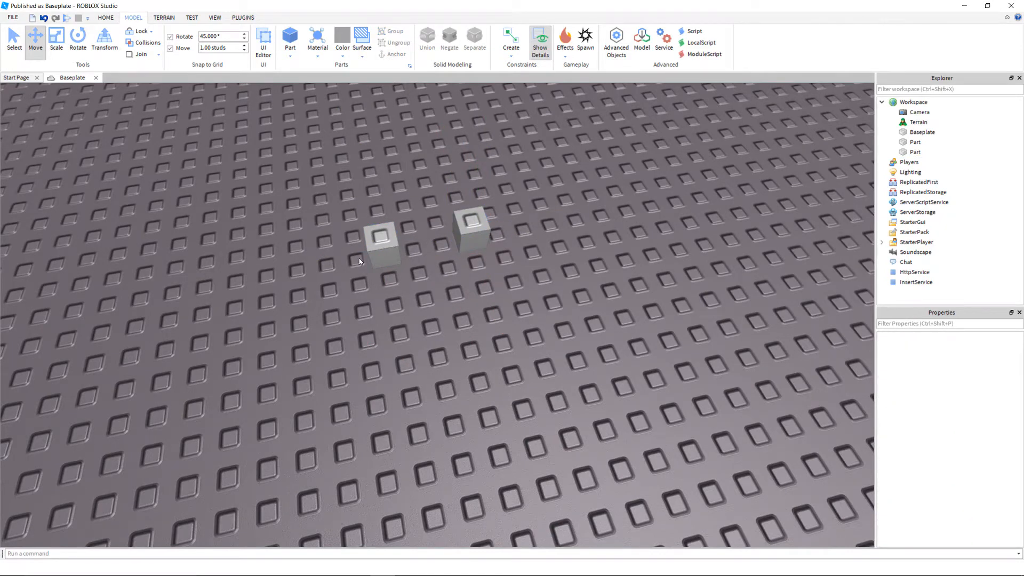
Step: Delete the duplicated cube through its entry in the Explorer
{"action": "right_click_drag", "start_coordinate": [431, 302], "coordinate": [431, 302]}
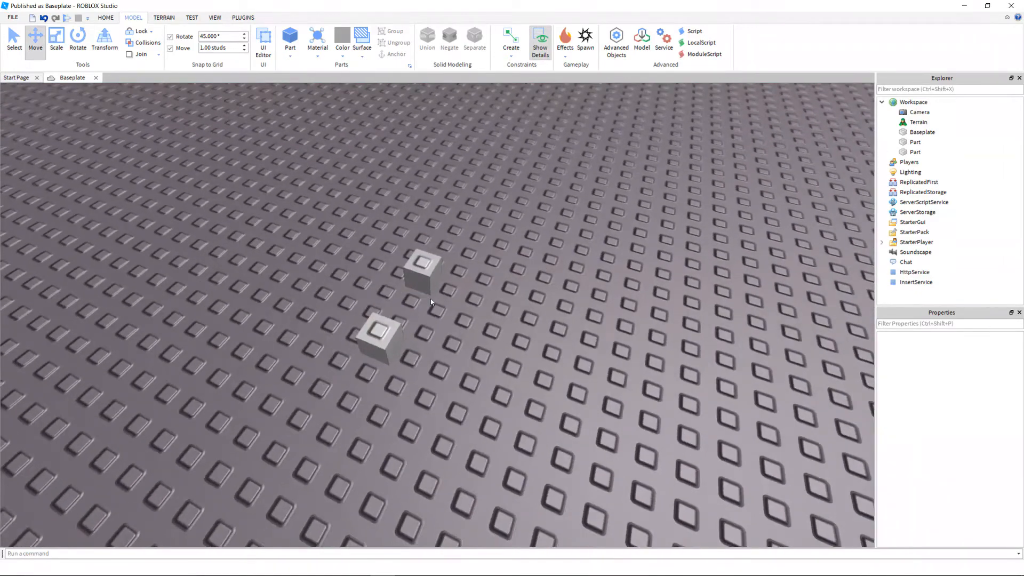
{"action": "left_click", "coordinate": [430, 271]}
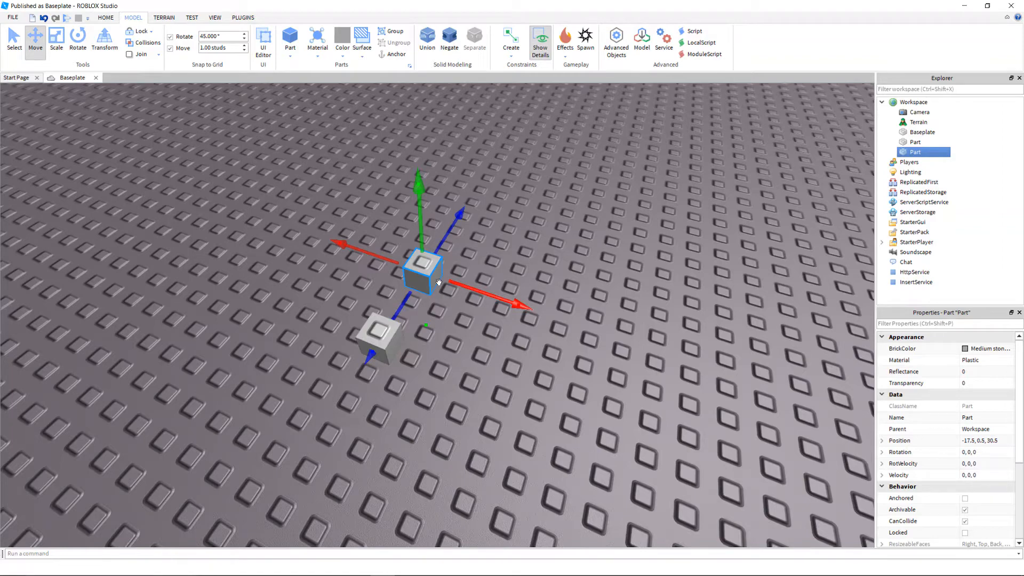
{"action": "right_click", "coordinate": [931, 154]}
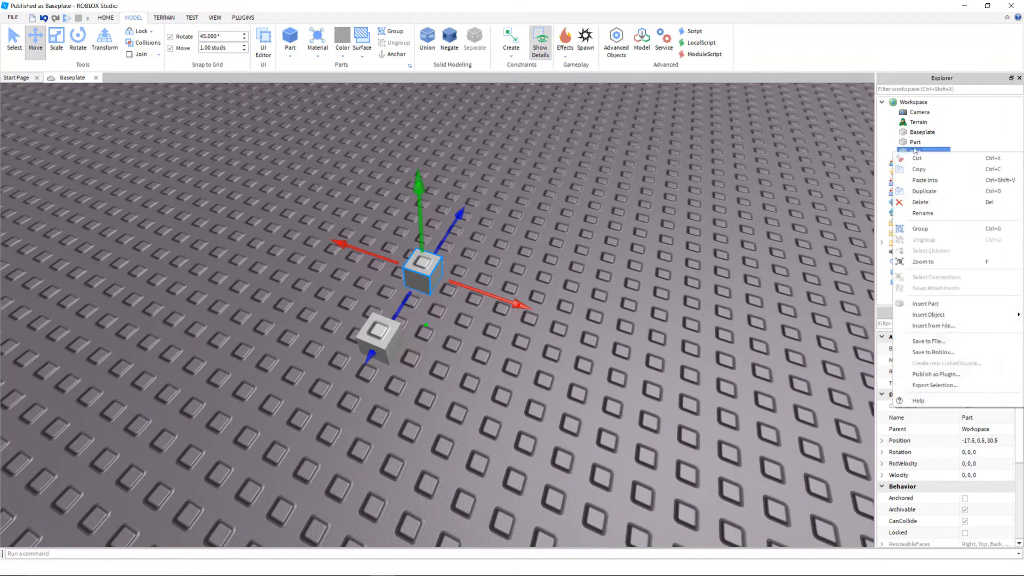
{"action": "left_click", "coordinate": [919, 202]}
{"action": "right_click_drag", "start_coordinate": [619, 248], "coordinate": [574, 276]}
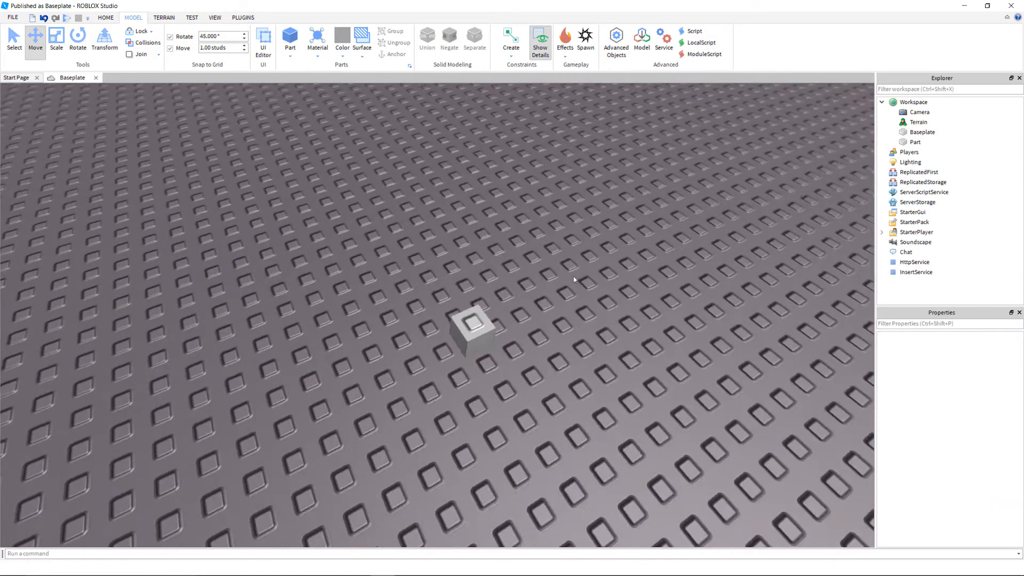
Step: Scale the remaining cube upward along the Y axis into a post 3 studs tall
{"action": "left_click", "coordinate": [468, 336]}
{"action": "key", "text": "f"}
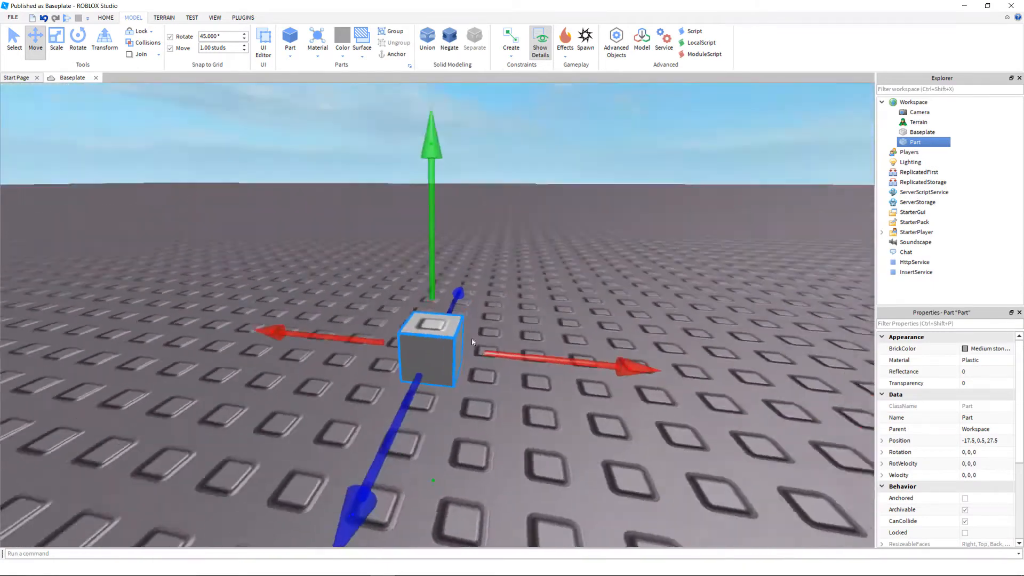
{"action": "key", "text": "ctrl+3"}
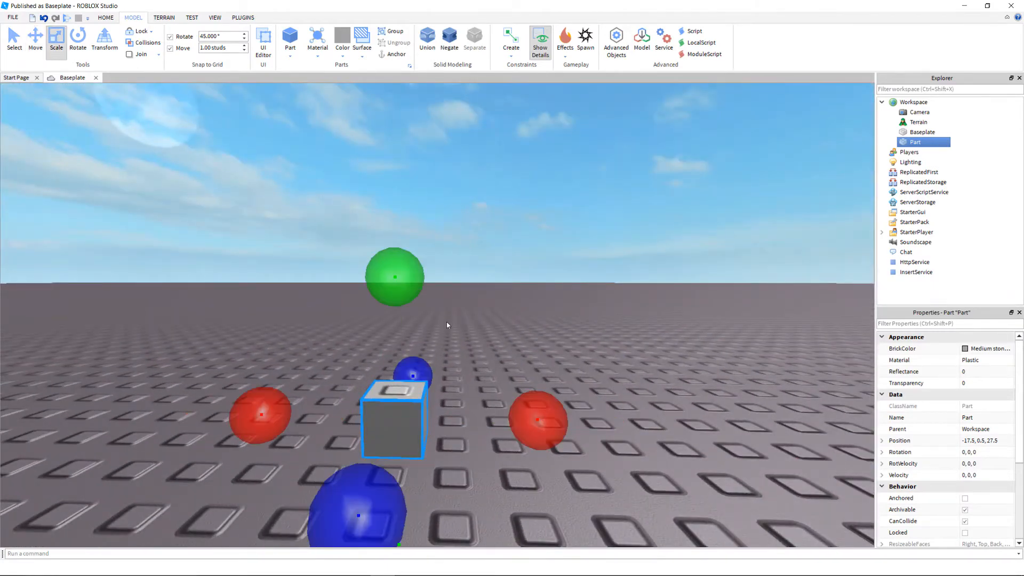
{"action": "left_click_drag", "start_coordinate": [488, 281], "coordinate": [485, 161]}
Step: Set the post's BrickColor to Brown and its Material to Wood
{"action": "left_click", "coordinate": [997, 350]}
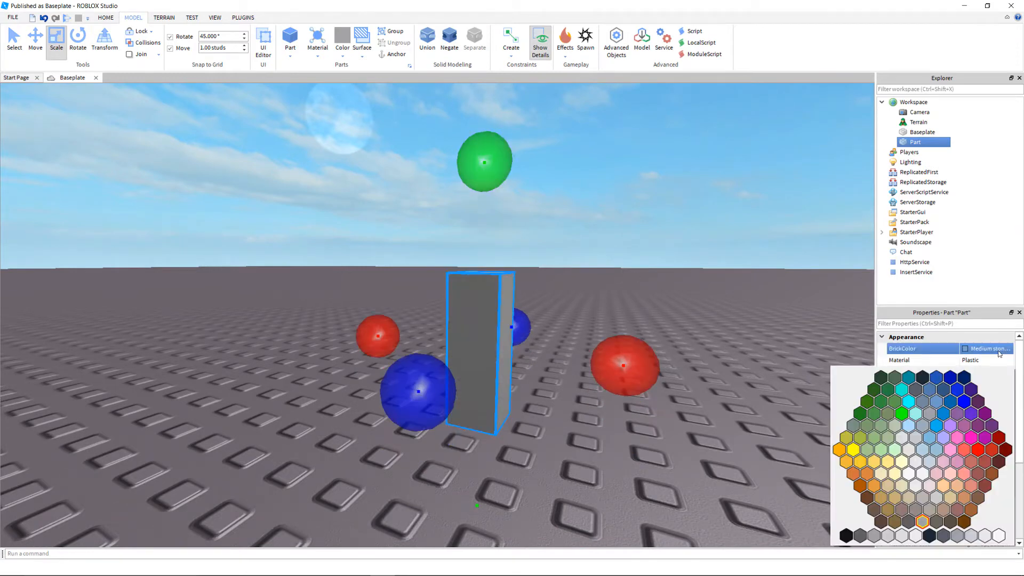
{"action": "left_click", "coordinate": [977, 497]}
{"action": "key", "text": "f"}
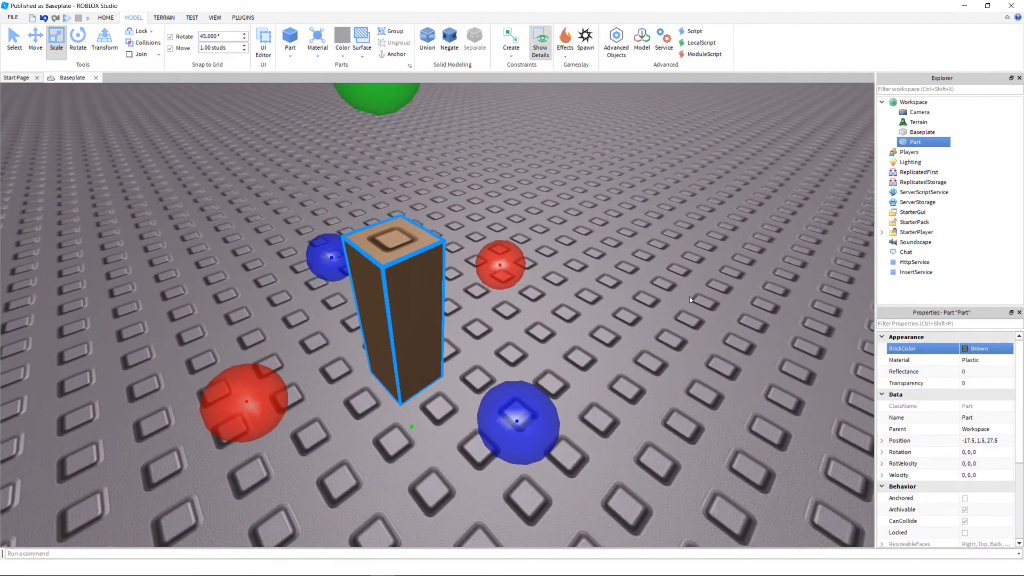
{"action": "left_click", "coordinate": [978, 362]}
{"action": "left_click", "coordinate": [977, 362]}
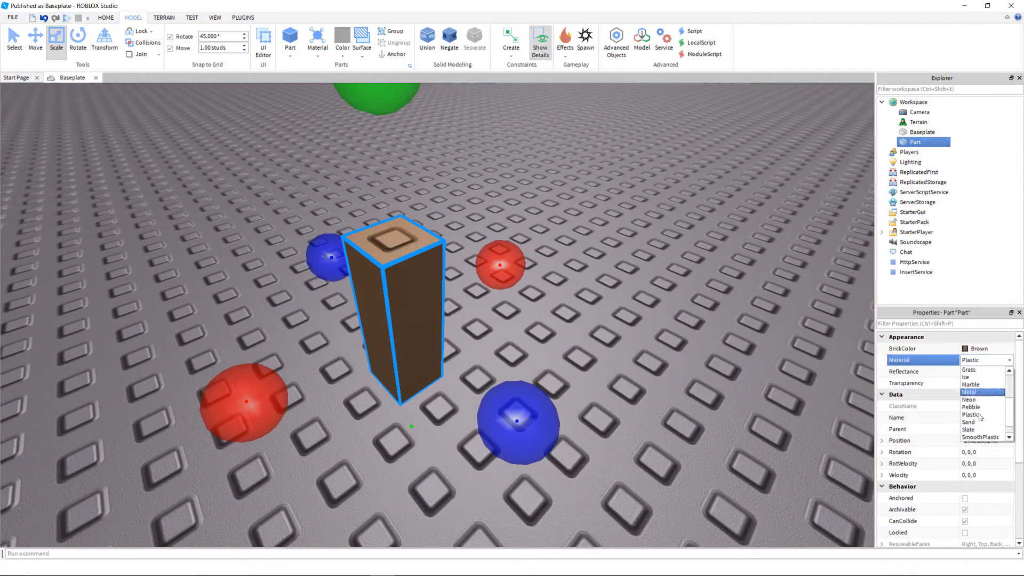
{"action": "left_click", "coordinate": [976, 426]}
{"action": "left_click", "coordinate": [603, 318]}
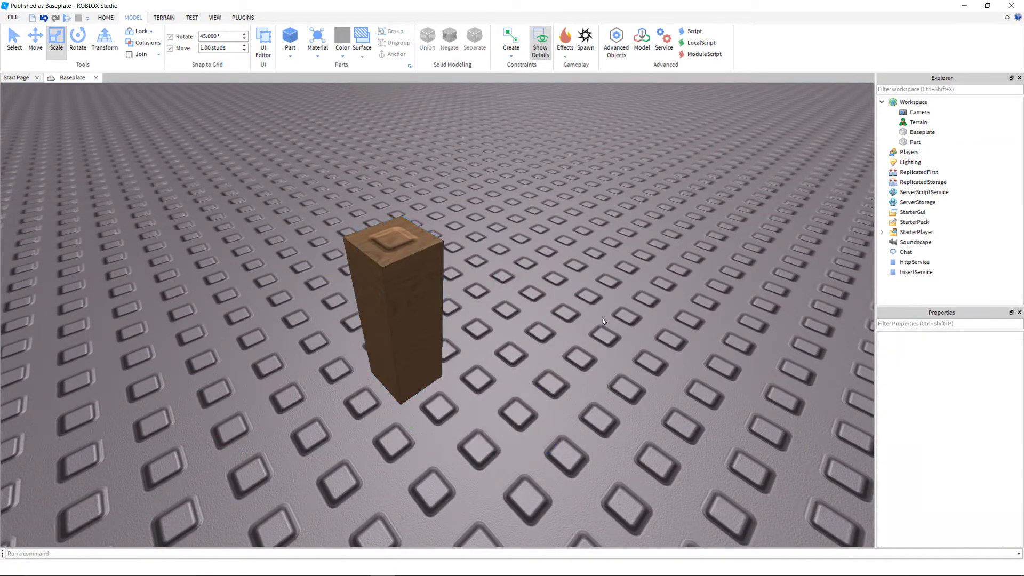
Step: Set the post's TopSurface to Smooth
{"action": "right_click_drag", "start_coordinate": [603, 318], "coordinate": [565, 318]}
{"action": "left_click", "coordinate": [439, 287]}
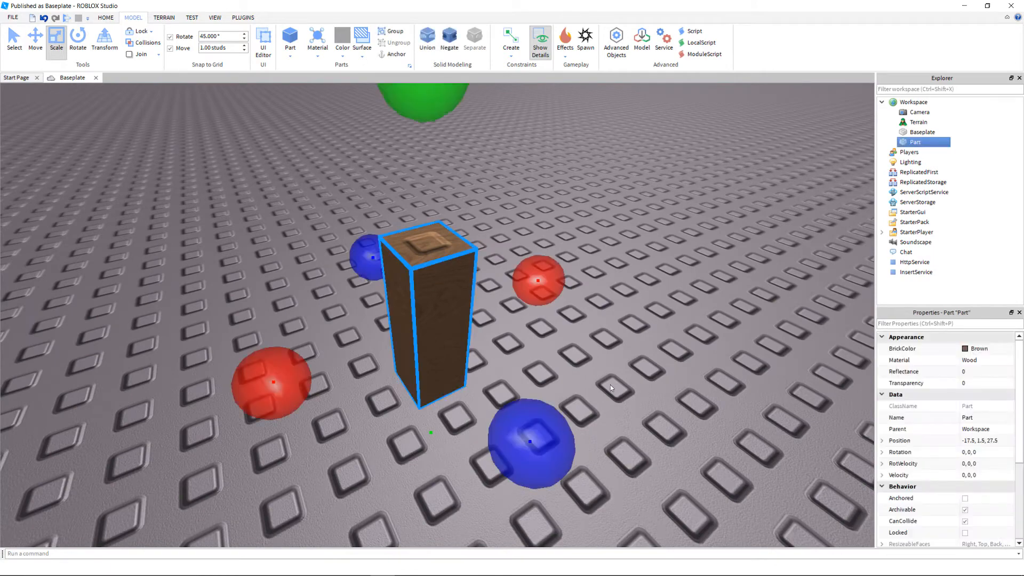
{"action": "right_click_drag", "start_coordinate": [610, 385], "coordinate": [610, 363]}
{"action": "scroll", "coordinate": [960, 416], "scroll_direction": "down", "scroll_amount": 4}
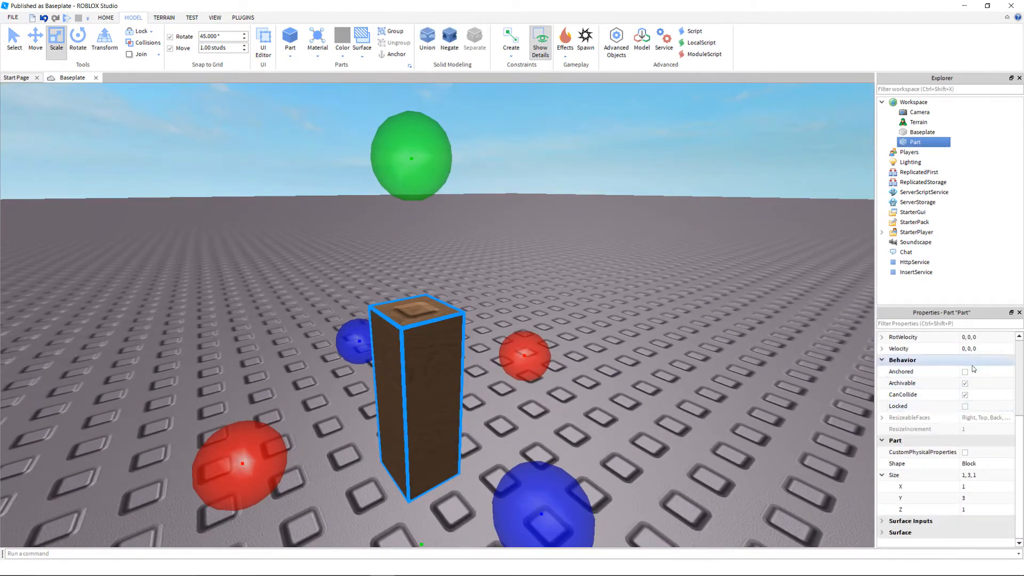
{"action": "left_click", "coordinate": [881, 533]}
{"action": "scroll", "coordinate": [948, 407], "scroll_direction": "down", "scroll_amount": 3}
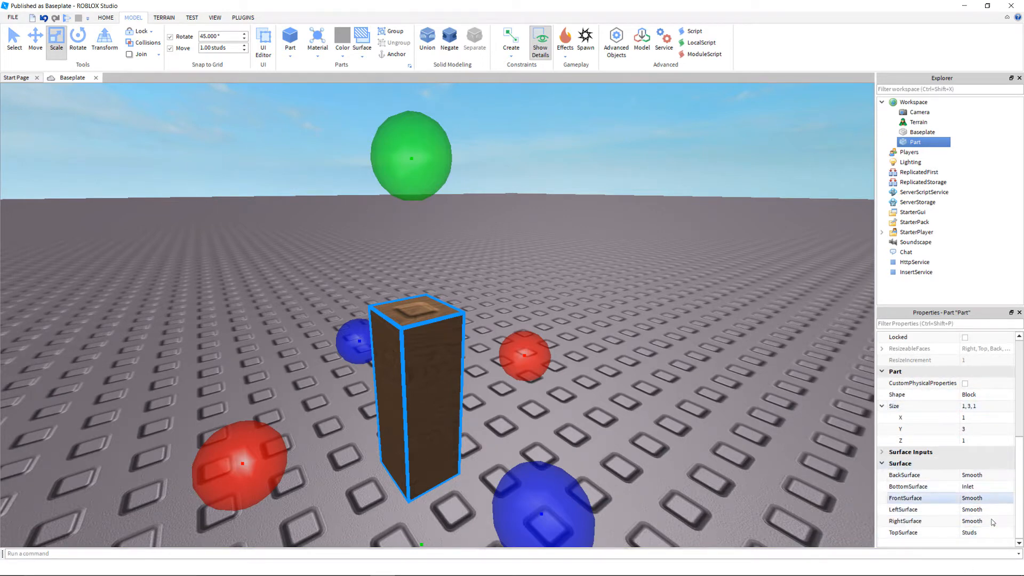
{"action": "left_click", "coordinate": [980, 533]}
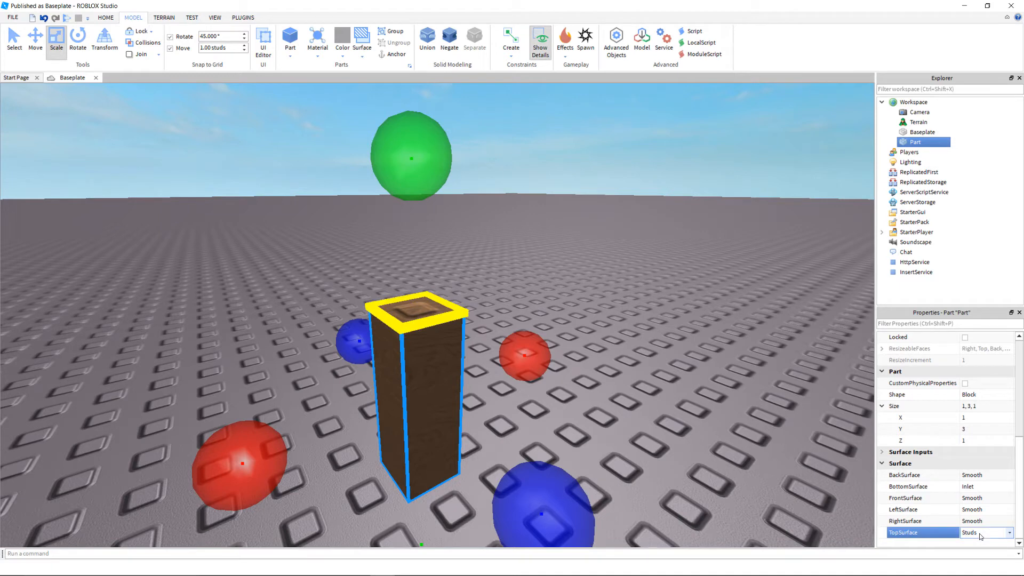
{"action": "left_click", "coordinate": [980, 534]}
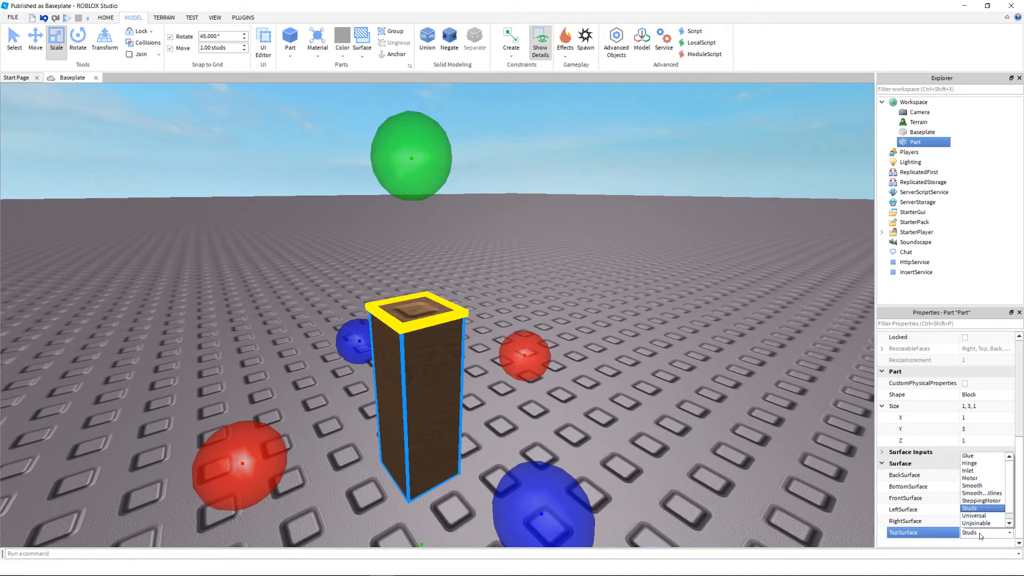
{"action": "left_click", "coordinate": [981, 487]}
{"action": "left_click", "coordinate": [613, 330]}
Step: Duplicate the wooden post and slide the copy 3 studs along the Z axis
{"action": "right_click_drag", "start_coordinate": [614, 330], "coordinate": [601, 317]}
{"action": "right_click_drag", "start_coordinate": [459, 201], "coordinate": [458, 203]}
{"action": "left_click", "coordinate": [374, 314]}
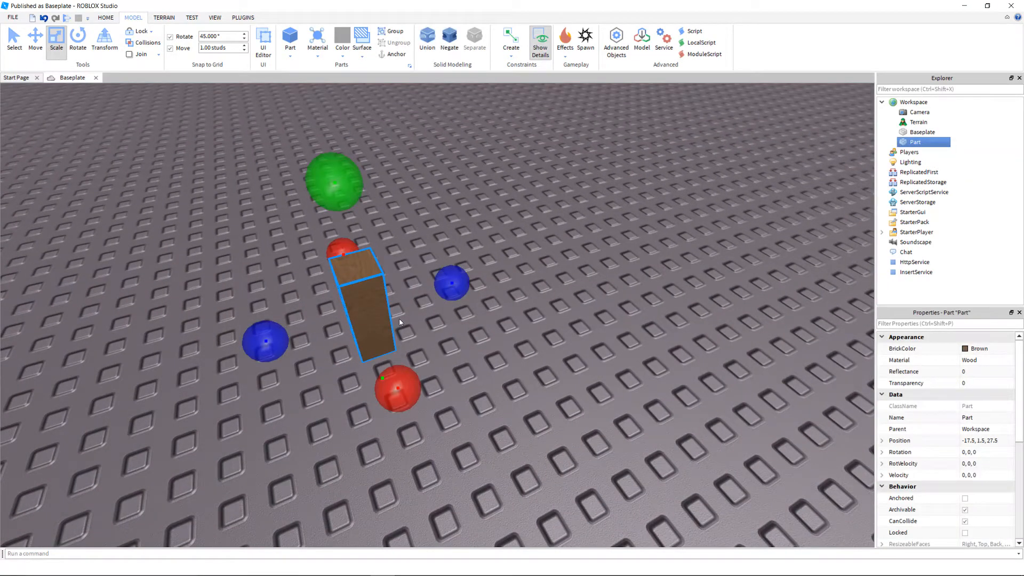
{"action": "key", "text": "ctrl+2"}
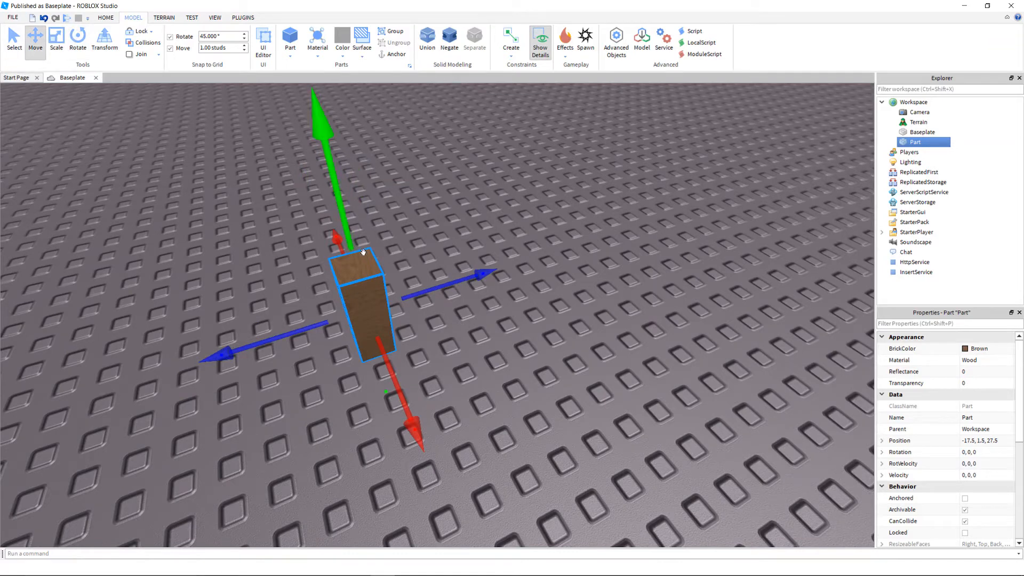
{"action": "key", "text": "ctrl+d"}
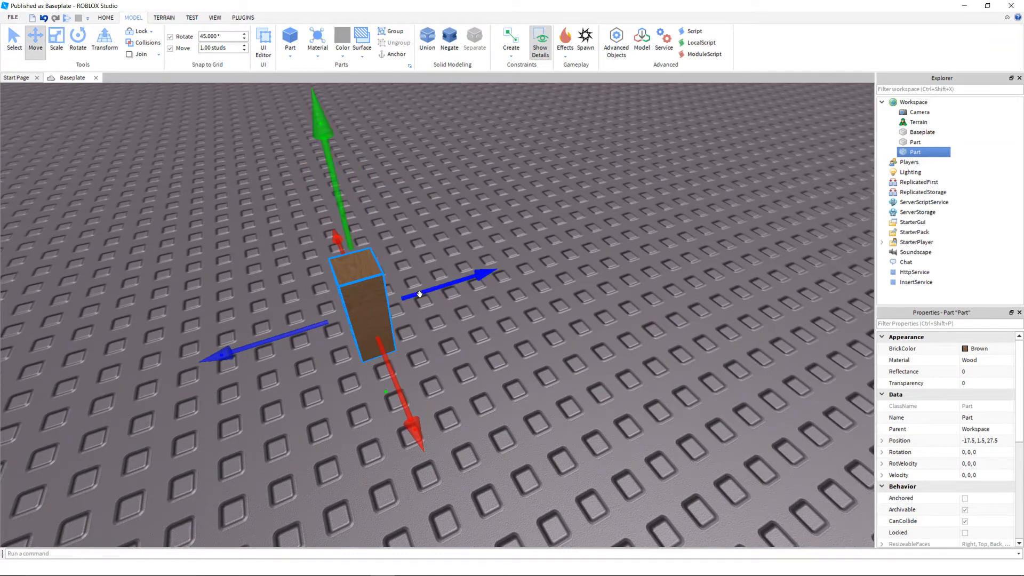
{"action": "left_click_drag", "start_coordinate": [420, 293], "coordinate": [523, 277]}
{"action": "right_click_drag", "start_coordinate": [523, 276], "coordinate": [511, 293]}
{"action": "left_click", "coordinate": [499, 327]}
{"action": "left_click", "coordinate": [416, 250]}
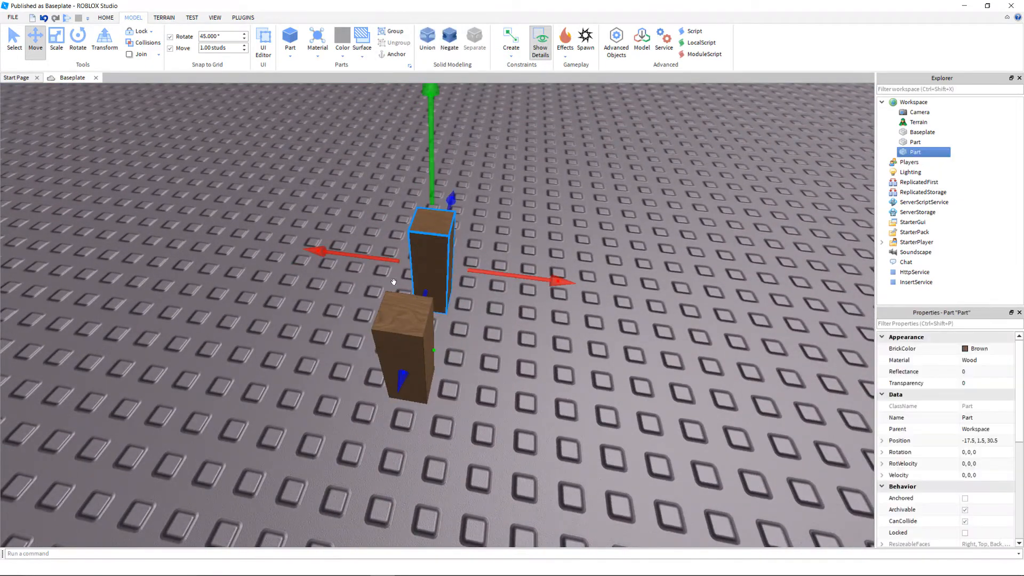
Step: Practise selecting both posts together, once in the 3D view and once in the Explorer, clearing the selection each time
{"action": "left_click", "coordinate": [287, 475]}
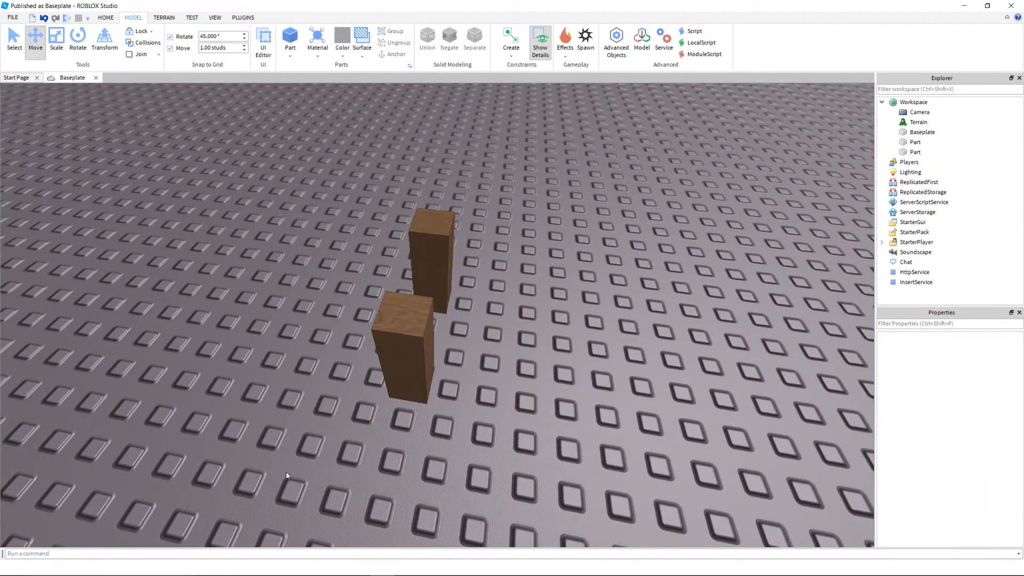
{"action": "left_click", "coordinate": [384, 313]}
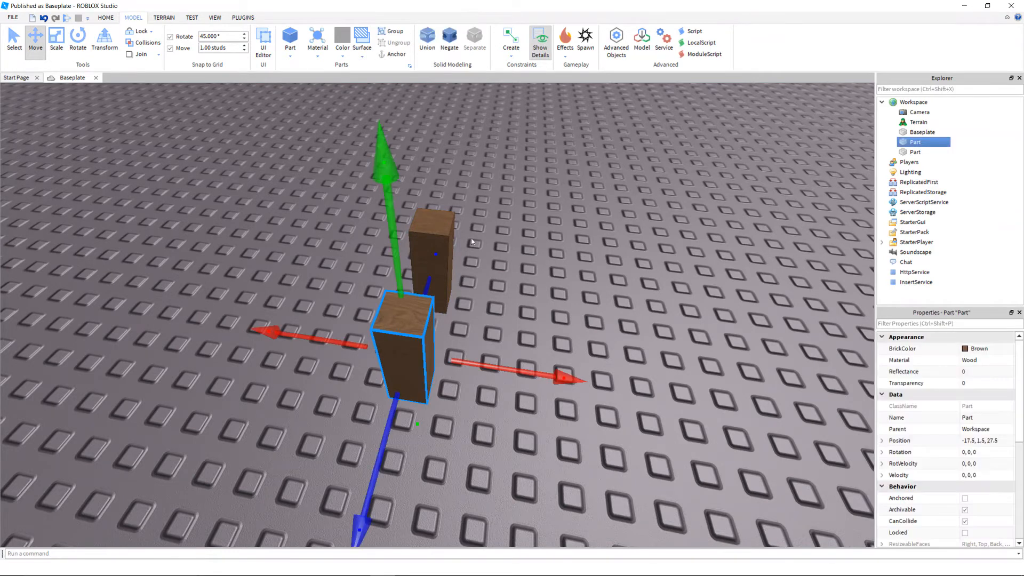
{"action": "left_click", "coordinate": [426, 217], "text": "shift"}
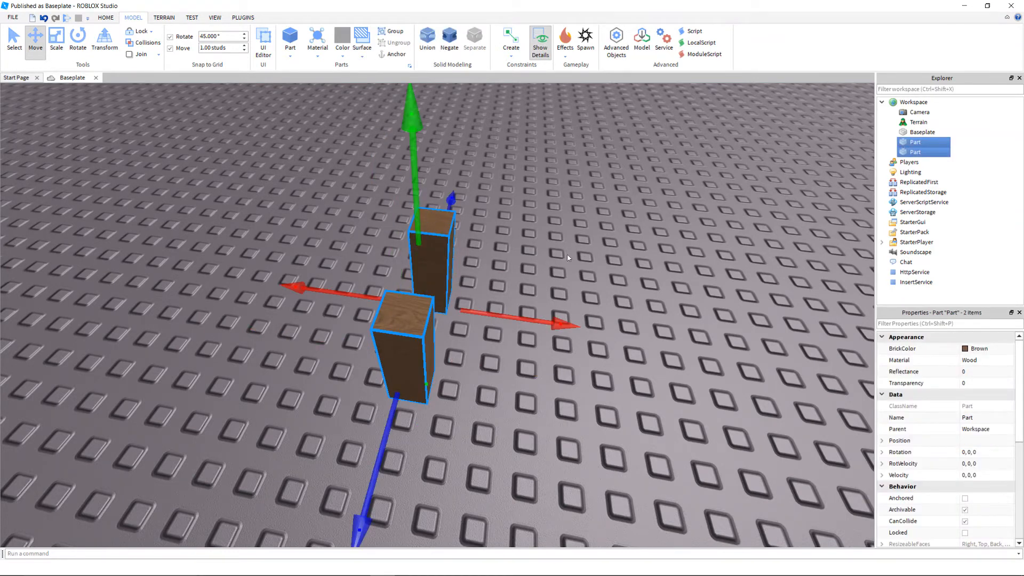
{"action": "left_click", "coordinate": [657, 363]}
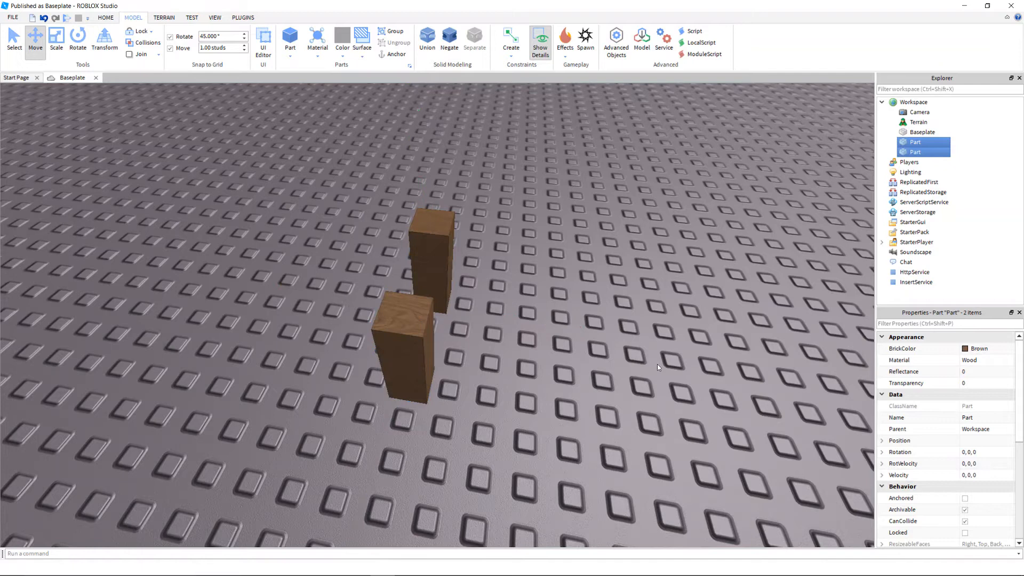
{"action": "left_click", "coordinate": [934, 148]}
{"action": "left_click", "coordinate": [932, 143], "text": "shift"}
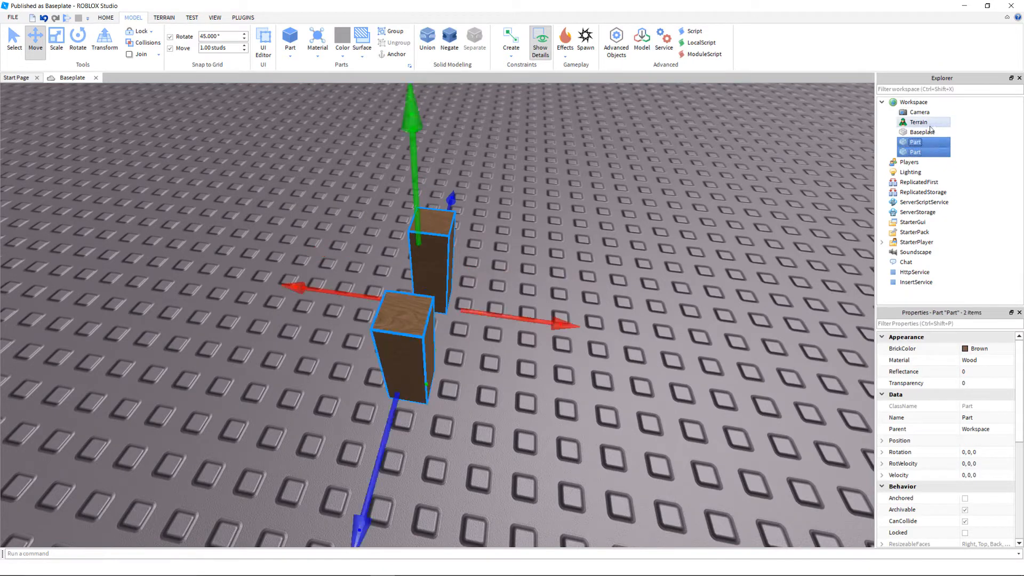
{"action": "left_click", "coordinate": [518, 373]}
Step: Box-select both posts, duplicate them and slide the copies along the X axis to form four corner posts
{"action": "left_click_drag", "start_coordinate": [286, 482], "coordinate": [615, 150]}
{"action": "scroll", "coordinate": [615, 295], "scroll_direction": "down", "scroll_amount": 4}
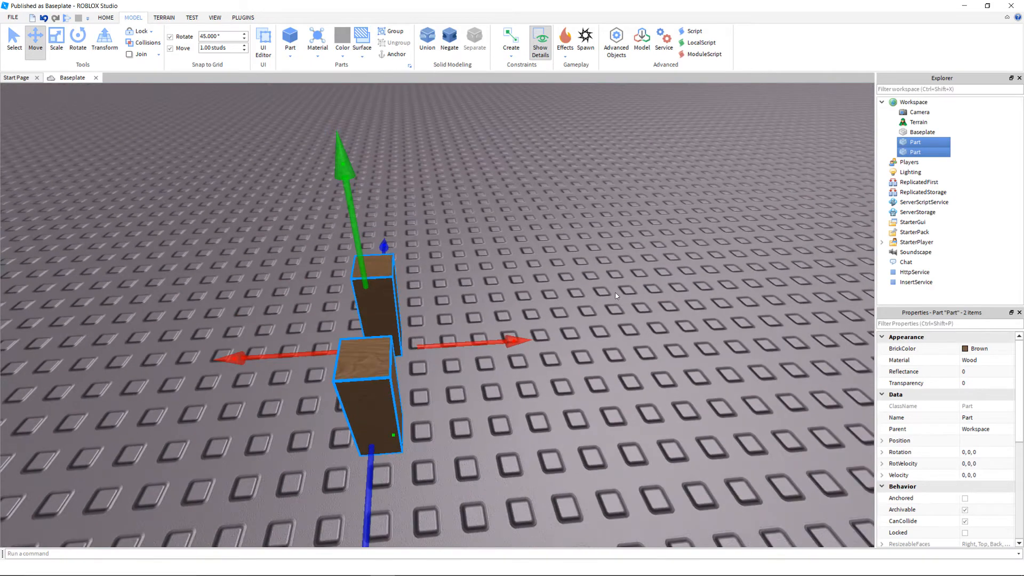
{"action": "scroll", "coordinate": [615, 296], "scroll_direction": "up", "scroll_amount": 3}
{"action": "right_click_drag", "start_coordinate": [616, 296], "coordinate": [616, 296]}
{"action": "scroll", "coordinate": [615, 296], "scroll_direction": "down", "scroll_amount": 3}
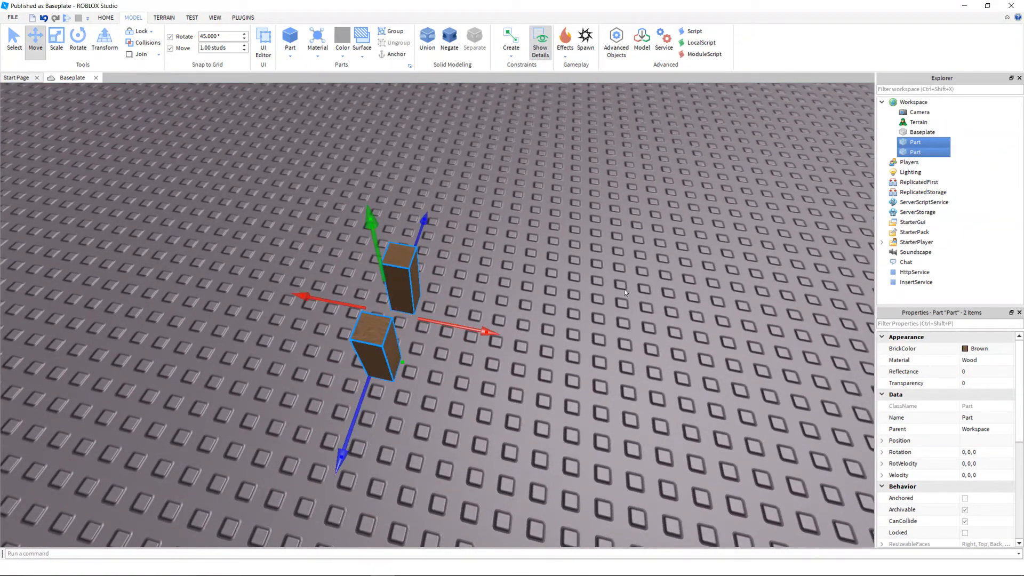
{"action": "key", "text": "ctrl+d"}
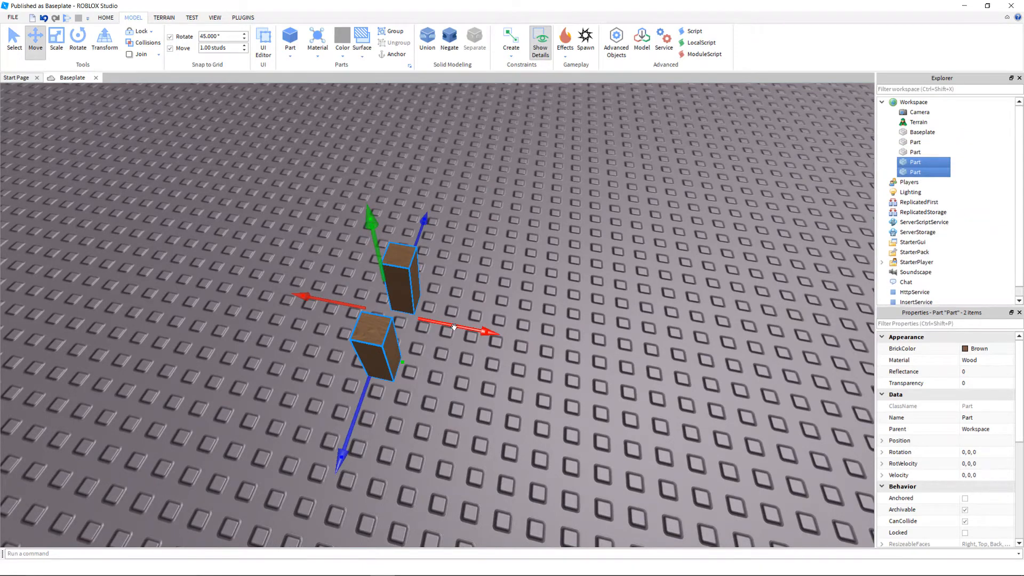
{"action": "left_click_drag", "start_coordinate": [455, 323], "coordinate": [529, 383]}
{"action": "right_click_drag", "start_coordinate": [526, 468], "coordinate": [526, 469]}
{"action": "left_click", "coordinate": [526, 469]}
Step: Duplicate one corner post and raise the copy 3 studs so it stands on top of the original
{"action": "scroll", "coordinate": [525, 469], "scroll_direction": "down", "scroll_amount": 3}
{"action": "left_click", "coordinate": [465, 450]}
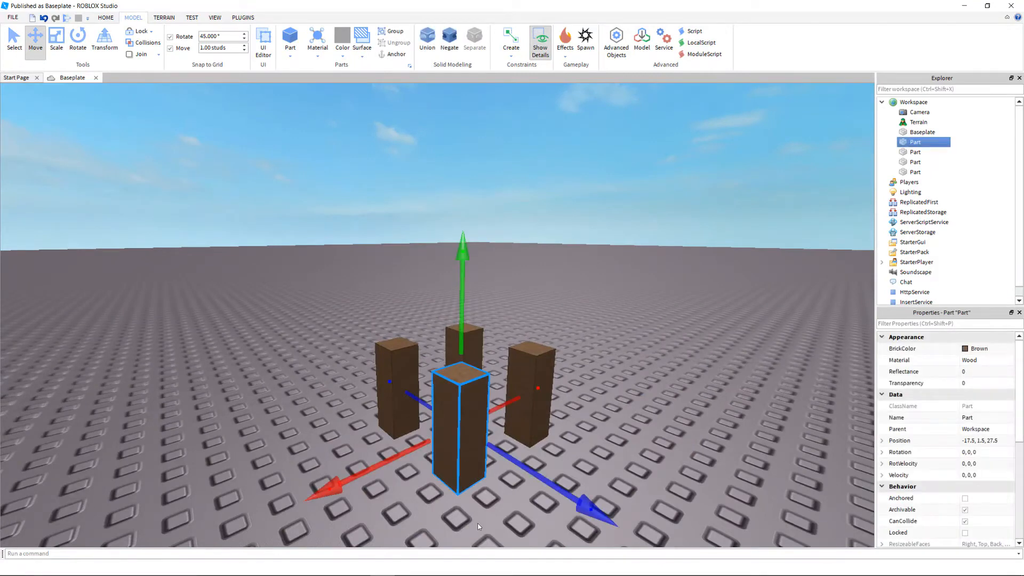
{"action": "key", "text": "ctrl+d"}
{"action": "right_click_drag", "start_coordinate": [470, 527], "coordinate": [469, 527]}
{"action": "left_click_drag", "start_coordinate": [454, 506], "coordinate": [452, 390]}
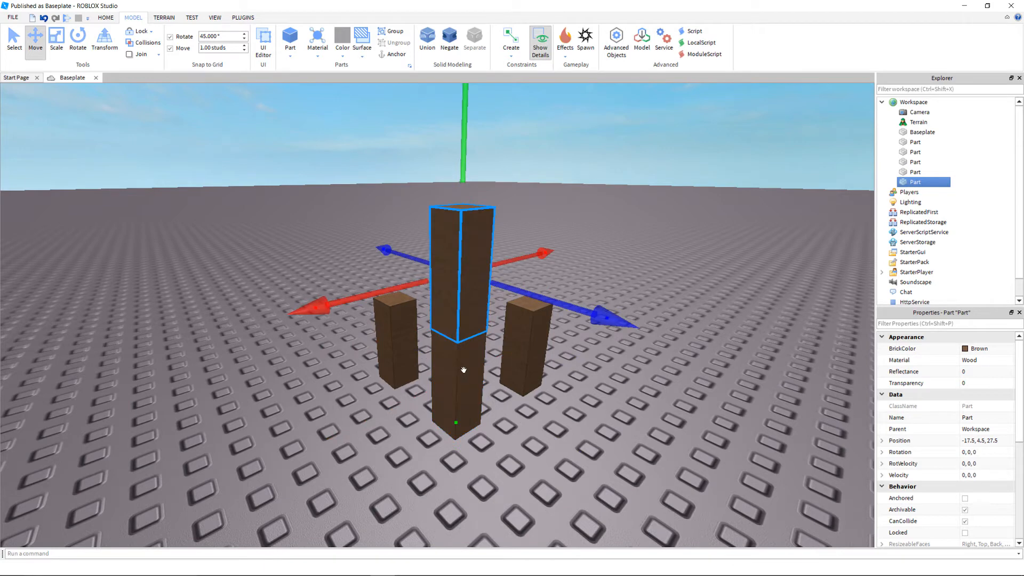
Step: Scale the raised post copy down to 1 stud high, keeping its base on the post below
{"action": "key", "text": "ctrl+3"}
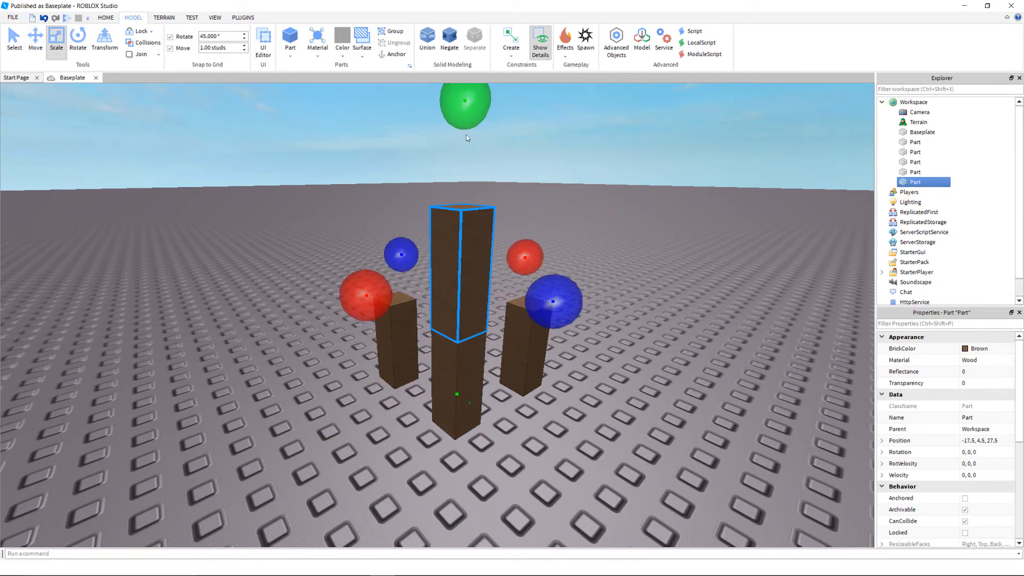
{"action": "left_click_drag", "start_coordinate": [473, 102], "coordinate": [475, 143]}
{"action": "left_click_drag", "start_coordinate": [479, 184], "coordinate": [479, 201]}
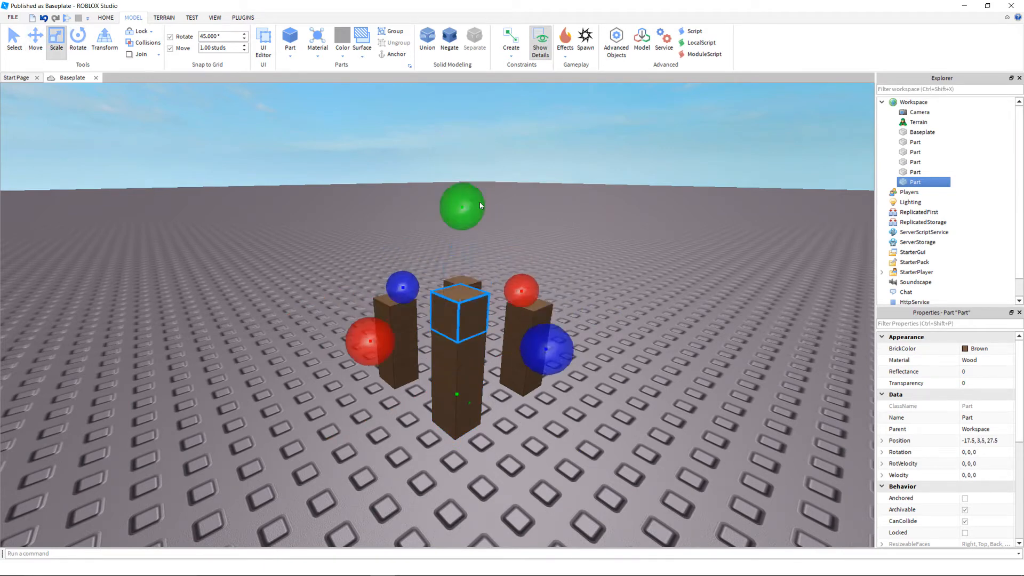
Step: Stretch the 1-stud-high block along the X and Z axes to cover all four posts as a chair seat
{"action": "right_click_drag", "start_coordinate": [479, 202], "coordinate": [474, 223]}
{"action": "left_click_drag", "start_coordinate": [474, 222], "coordinate": [614, 201]}
{"action": "right_click_drag", "start_coordinate": [613, 201], "coordinate": [439, 358]}
{"action": "left_click_drag", "start_coordinate": [440, 358], "coordinate": [290, 360]}
{"action": "left_click", "coordinate": [305, 459]}
{"action": "right_click_drag", "start_coordinate": [305, 459], "coordinate": [371, 418]}
{"action": "scroll", "coordinate": [305, 459], "scroll_direction": "down", "scroll_amount": 3}
{"action": "scroll", "coordinate": [322, 468], "scroll_direction": "up", "scroll_amount": 3}
{"action": "scroll", "coordinate": [322, 468], "scroll_direction": "down", "scroll_amount": 3}
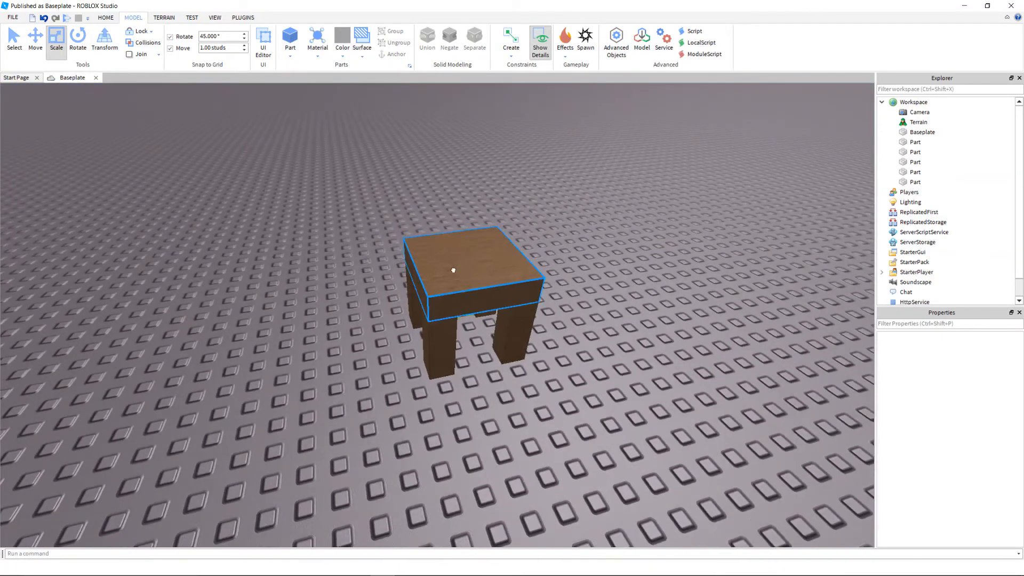
Step: Duplicate the chair seat and move the copy up 1 stud
{"action": "left_click", "coordinate": [460, 281]}
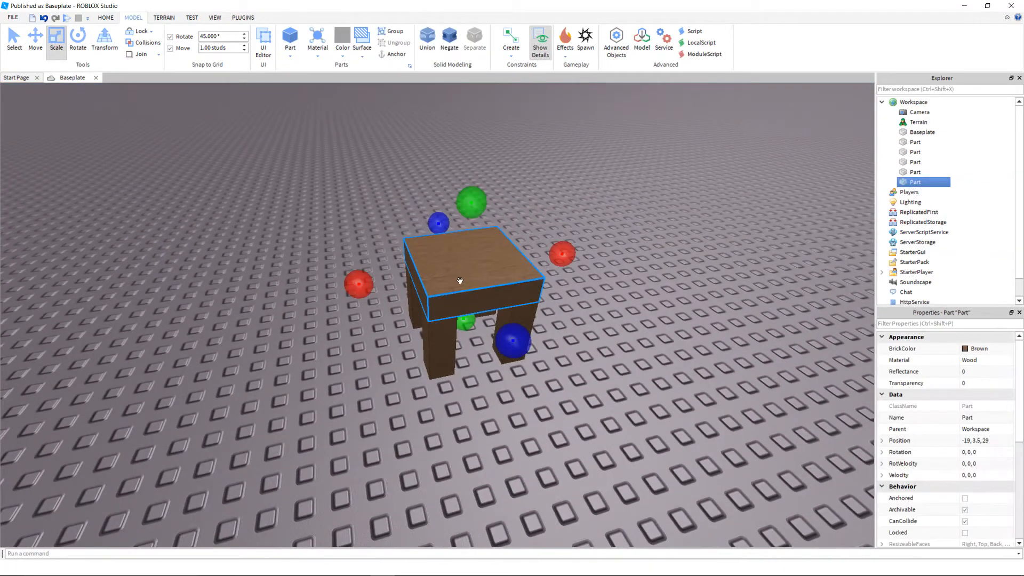
{"action": "key", "text": "ctrl+d"}
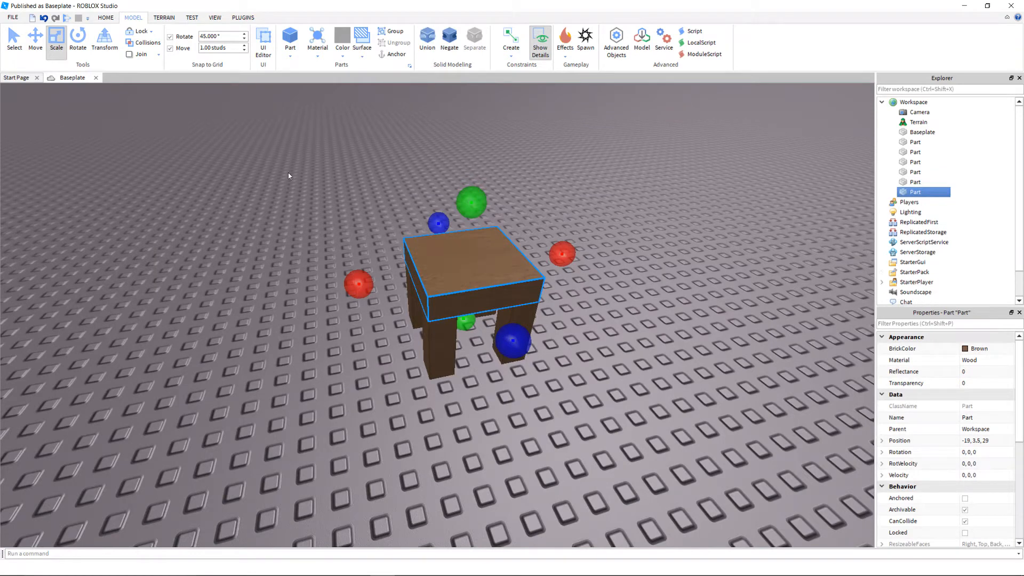
{"action": "key", "text": "ctrl+2"}
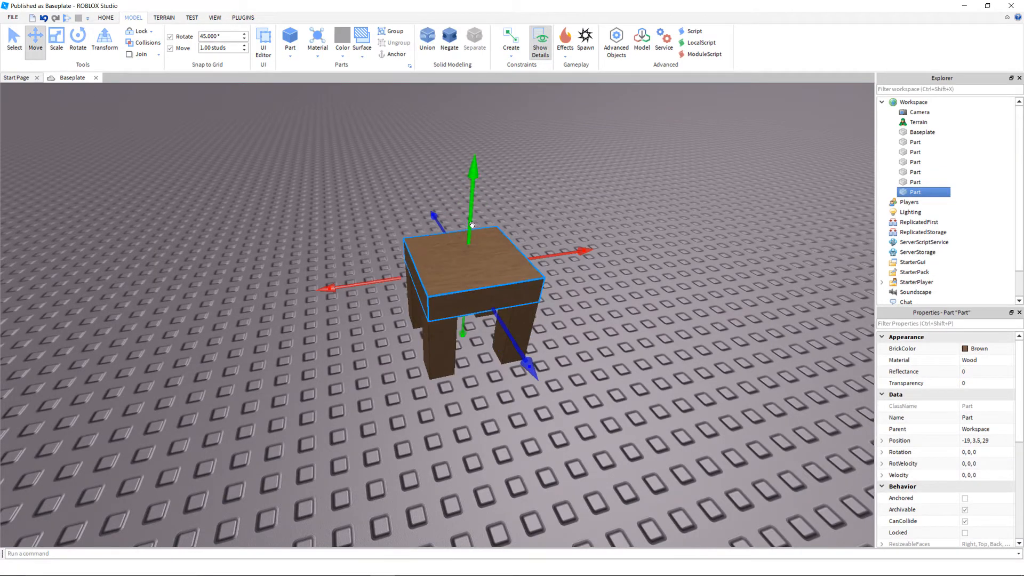
{"action": "left_click_drag", "start_coordinate": [475, 224], "coordinate": [468, 229]}
Step: Scale the seat copy to 1 stud thick along one edge and stretch it up to about 5 studs as a backrest
{"action": "key", "text": "ctrl+3"}
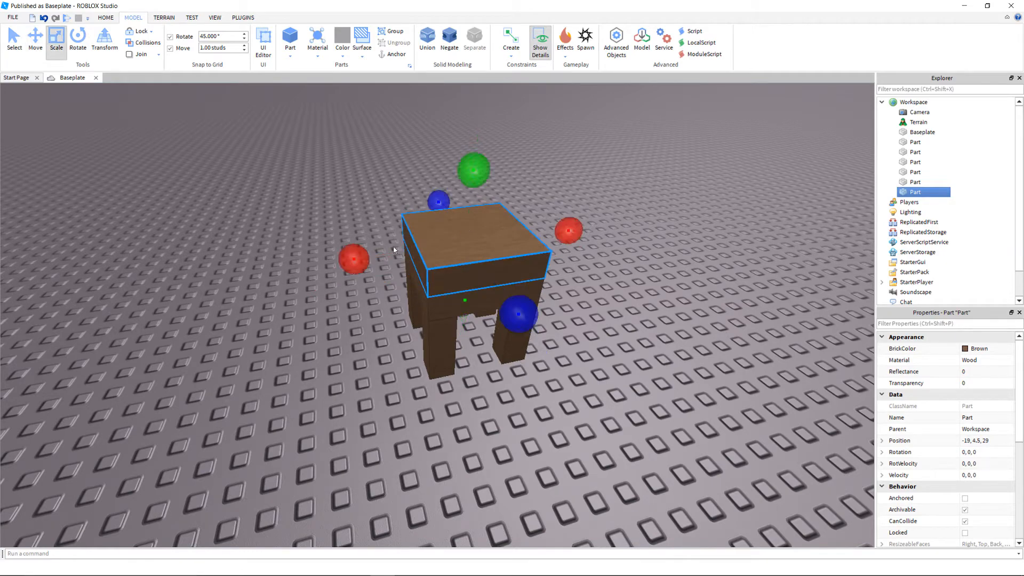
{"action": "left_click_drag", "start_coordinate": [347, 256], "coordinate": [476, 279]}
{"action": "right_click_drag", "start_coordinate": [476, 279], "coordinate": [460, 286]}
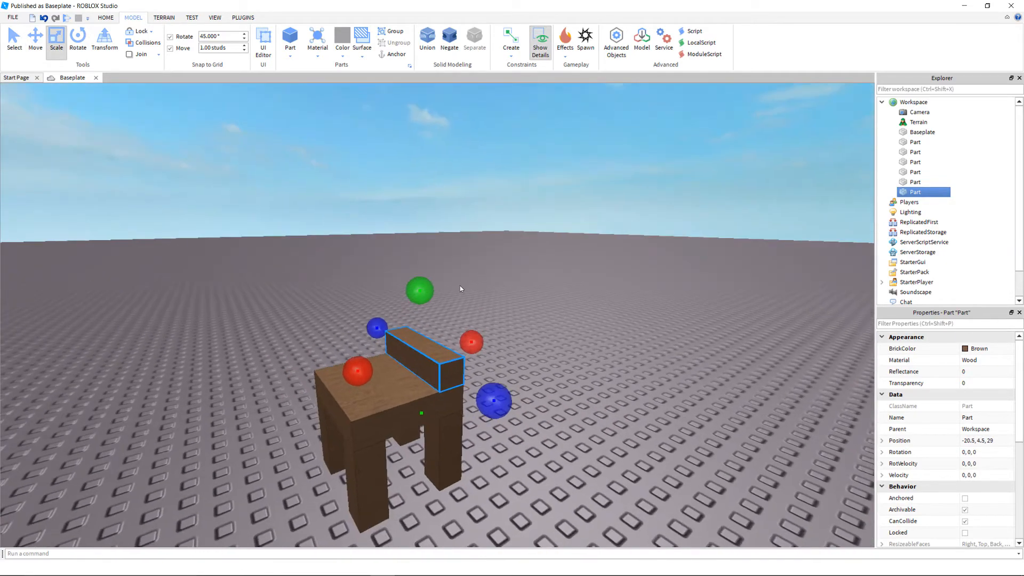
{"action": "left_click_drag", "start_coordinate": [416, 288], "coordinate": [418, 171]}
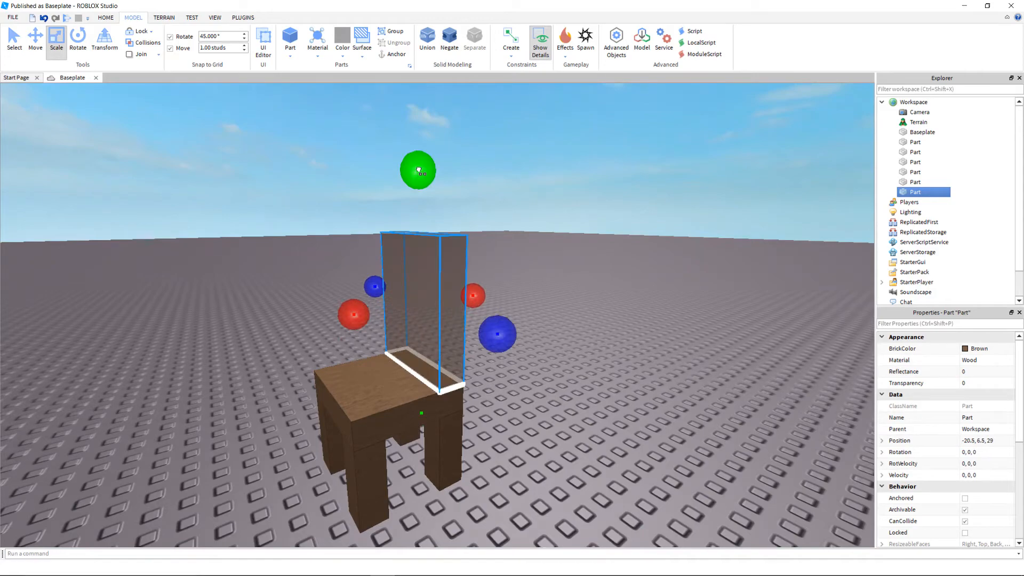
{"action": "left_click", "coordinate": [596, 282]}
{"action": "right_click_drag", "start_coordinate": [596, 282], "coordinate": [610, 324]}
{"action": "scroll", "coordinate": [610, 324], "scroll_direction": "up", "scroll_amount": 2}
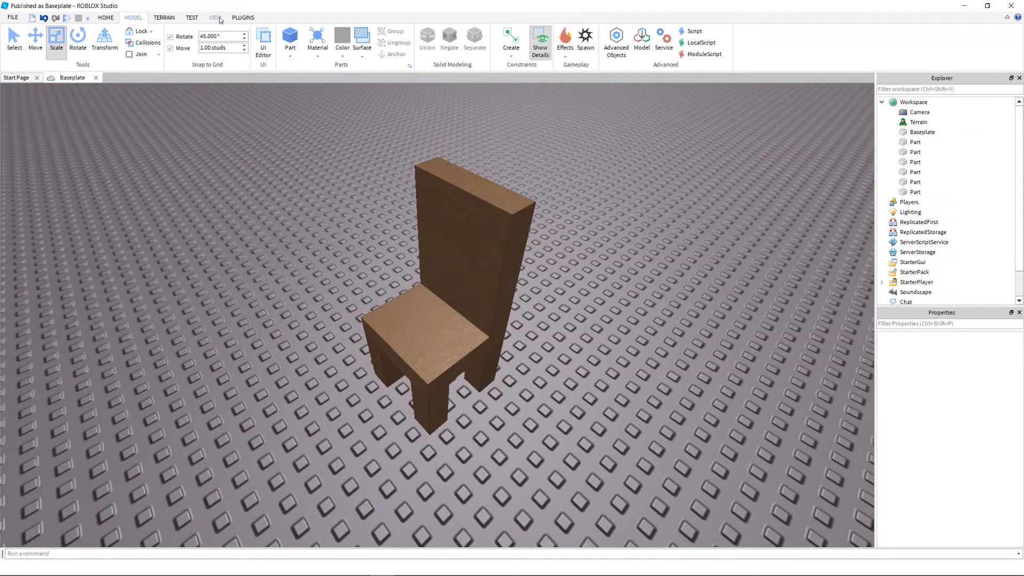
Step: Start a play test and walk the character up to the chair
{"action": "left_click", "coordinate": [196, 19]}
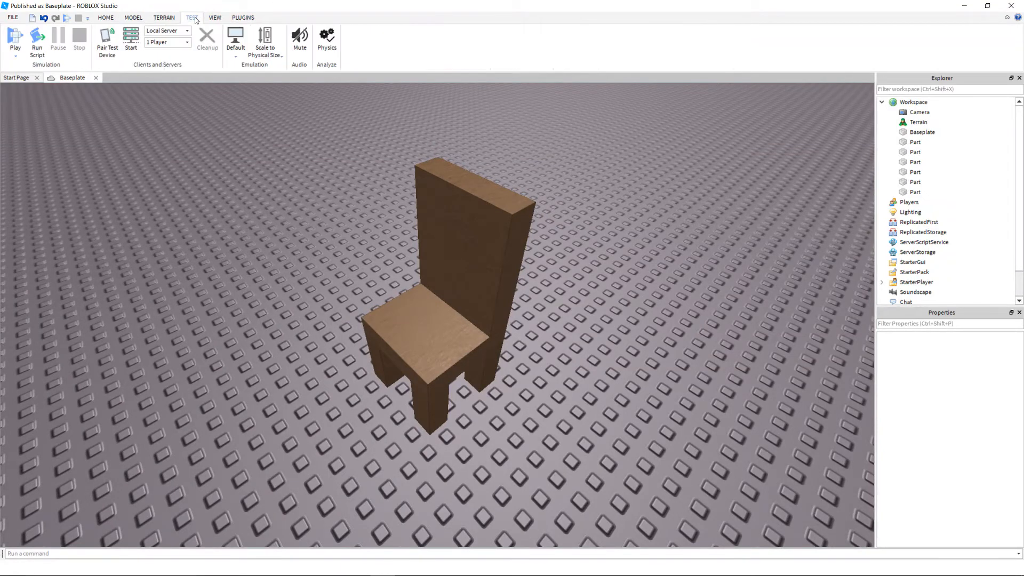
{"action": "left_click", "coordinate": [15, 37]}
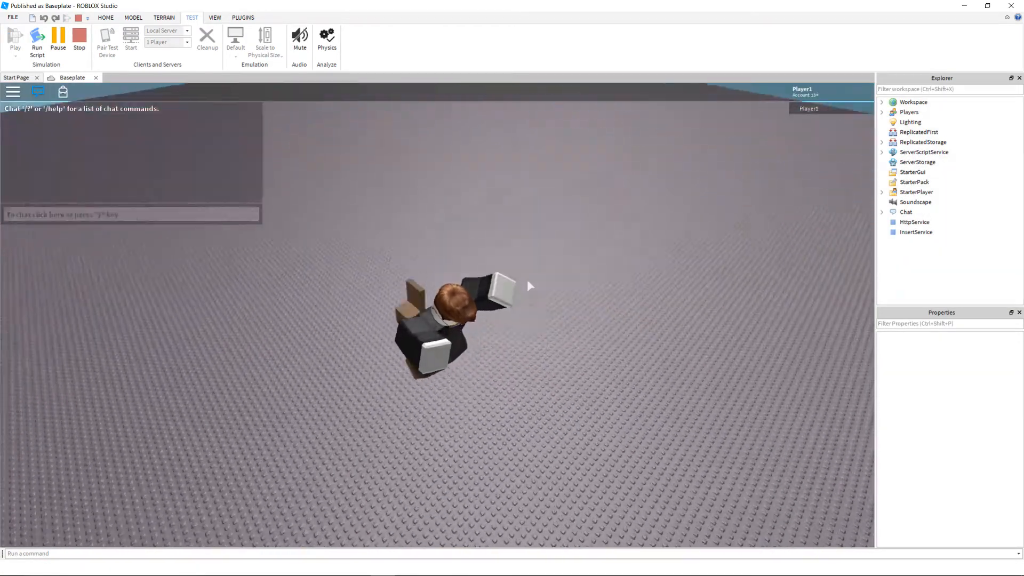
{"action": "key", "text": "w"}
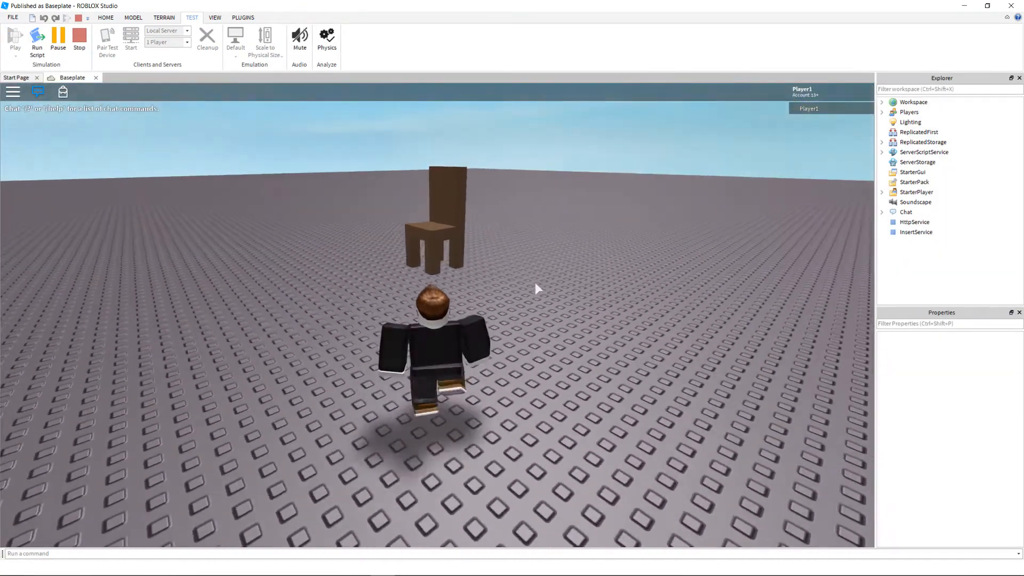
{"action": "right_click_drag", "start_coordinate": [535, 283], "coordinate": [538, 278]}
{"action": "key", "text": "s"}
{"action": "key", "text": "w"}
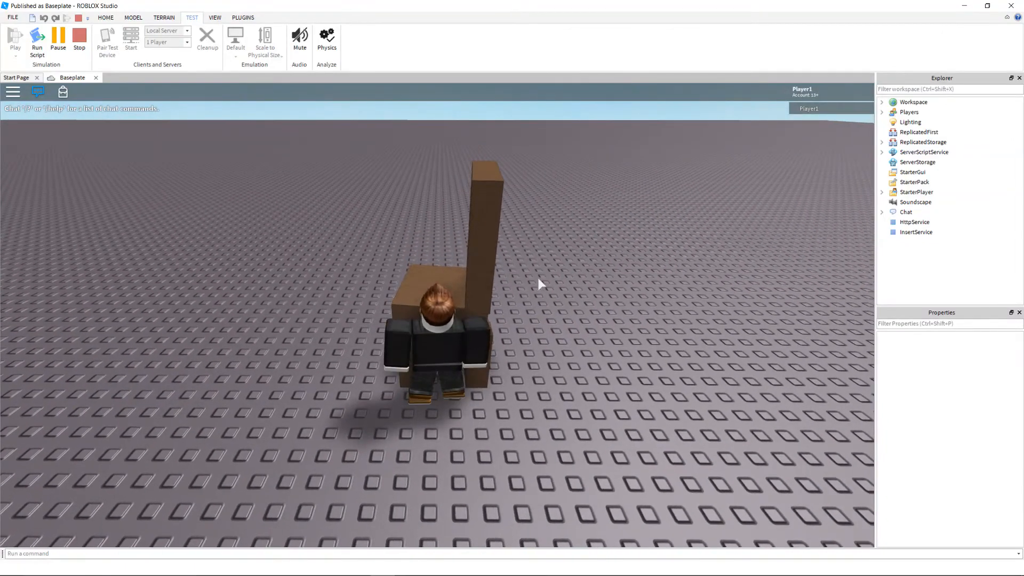
Step: Run and jump the character into the chair from several sides to test whether it holds together
{"action": "key", "text": "s"}
{"action": "key", "text": "d"}
{"action": "key", "text": "w"}
{"action": "key", "text": "space"}
{"action": "key", "text": "a"}
{"action": "key", "text": "w"}
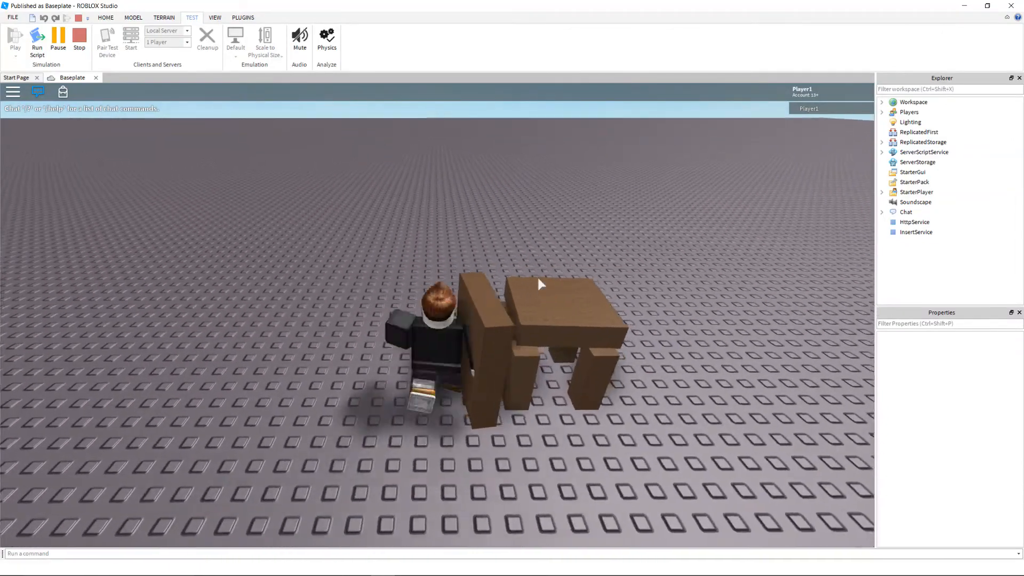
{"action": "key", "text": "d"}
{"action": "key", "text": "space"}
{"action": "key", "text": "w"}
{"action": "key", "text": "s"}
{"action": "key", "text": "d"}
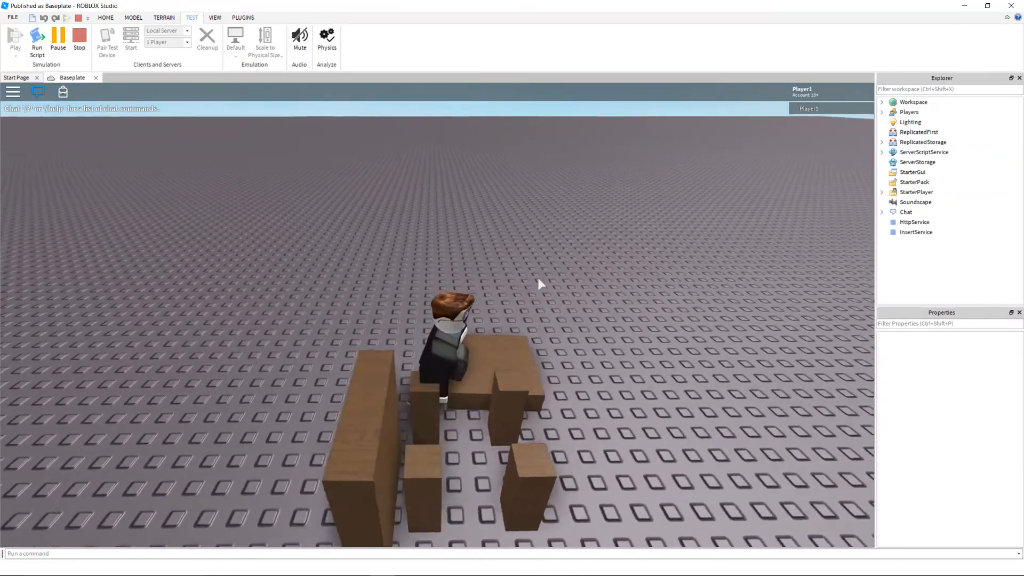
{"action": "key", "text": "s"}
{"action": "key", "text": "a"}
{"action": "key", "text": "space"}
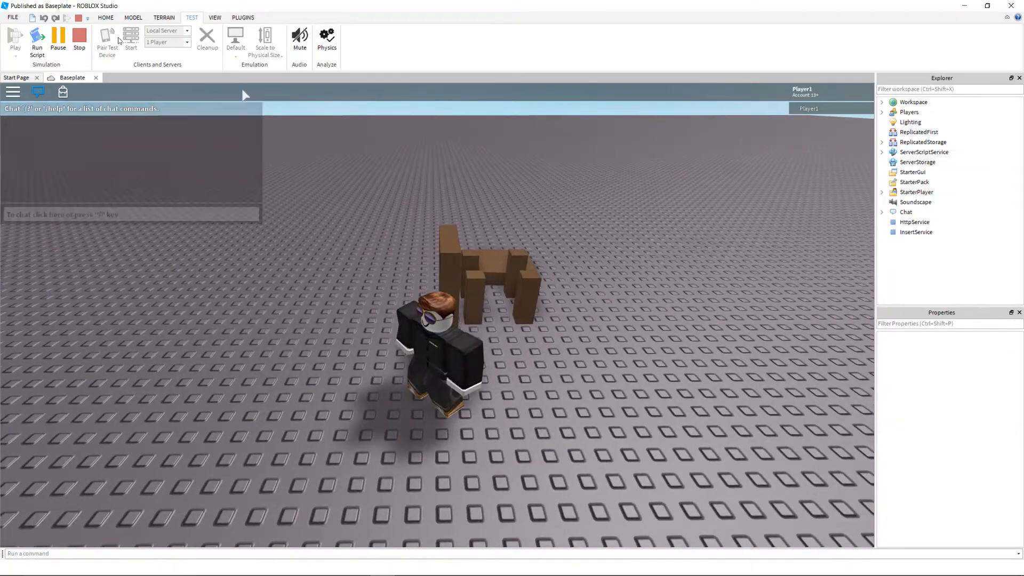
Step: Walk the character around the chair parts to inspect them, and stop the play test
{"action": "right_click_drag", "start_coordinate": [653, 300], "coordinate": [644, 303]}
{"action": "key", "text": "w"}
{"action": "key", "text": "space"}
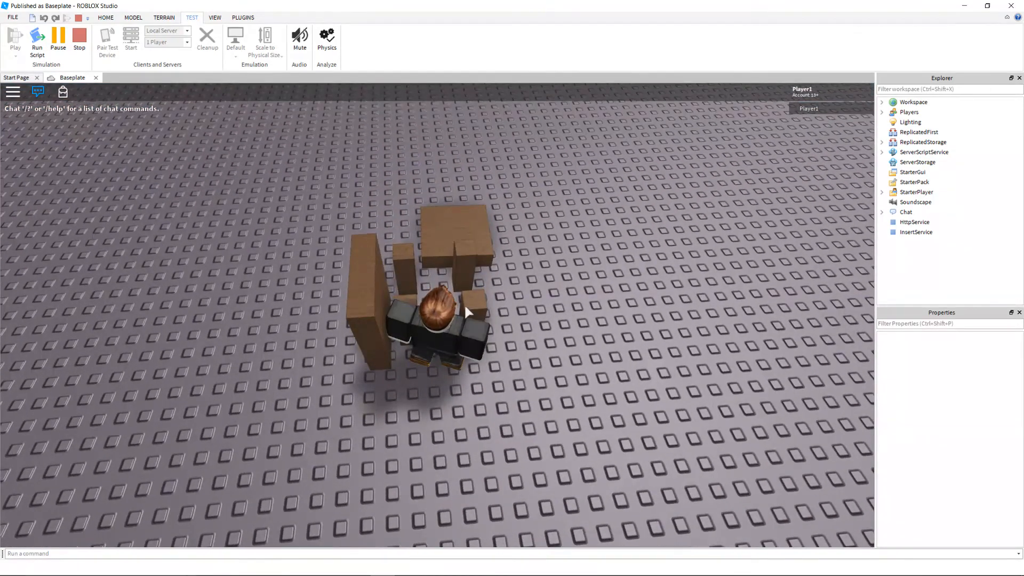
{"action": "right_click_drag", "start_coordinate": [472, 306], "coordinate": [571, 400]}
{"action": "key", "text": "d"}
{"action": "key", "text": "s"}
{"action": "key", "text": "w"}
{"action": "key", "text": "s"}
{"action": "key", "text": "d"}
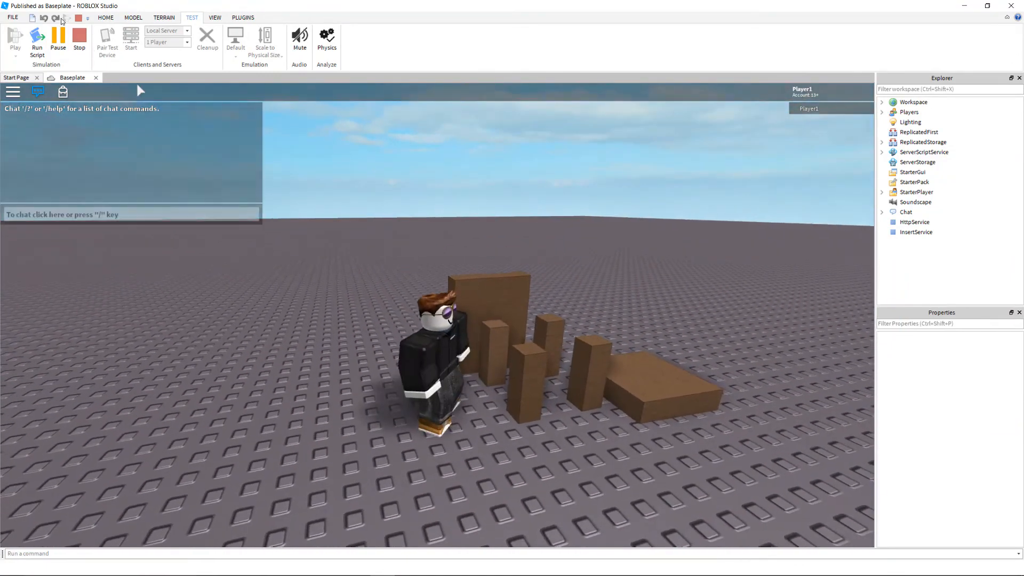
{"action": "left_click", "coordinate": [77, 38]}
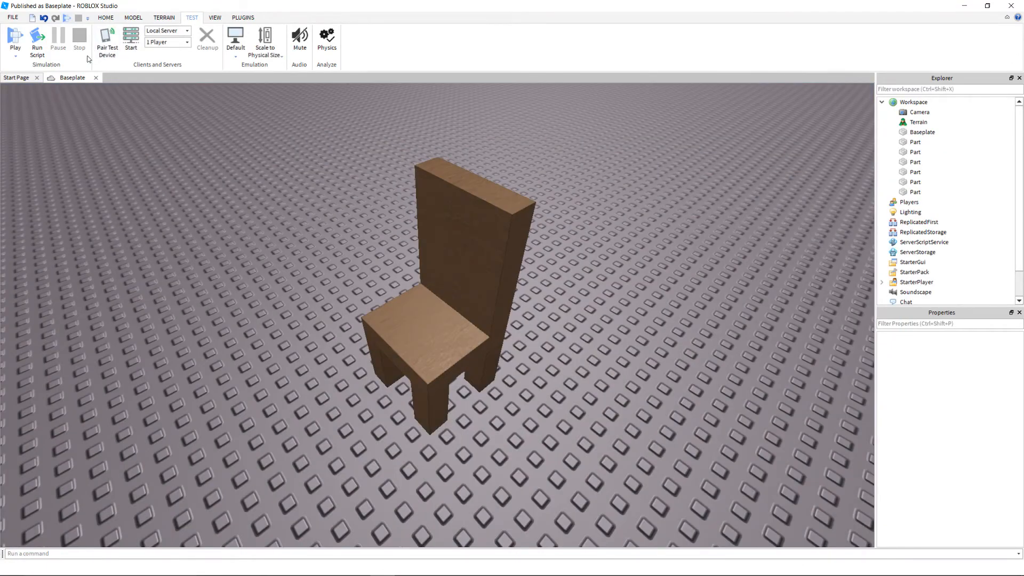
Step: Select the leg under the backrest and examine its joint with the seat and its surface properties
{"action": "scroll", "coordinate": [500, 374], "scroll_direction": "up", "scroll_amount": 5}
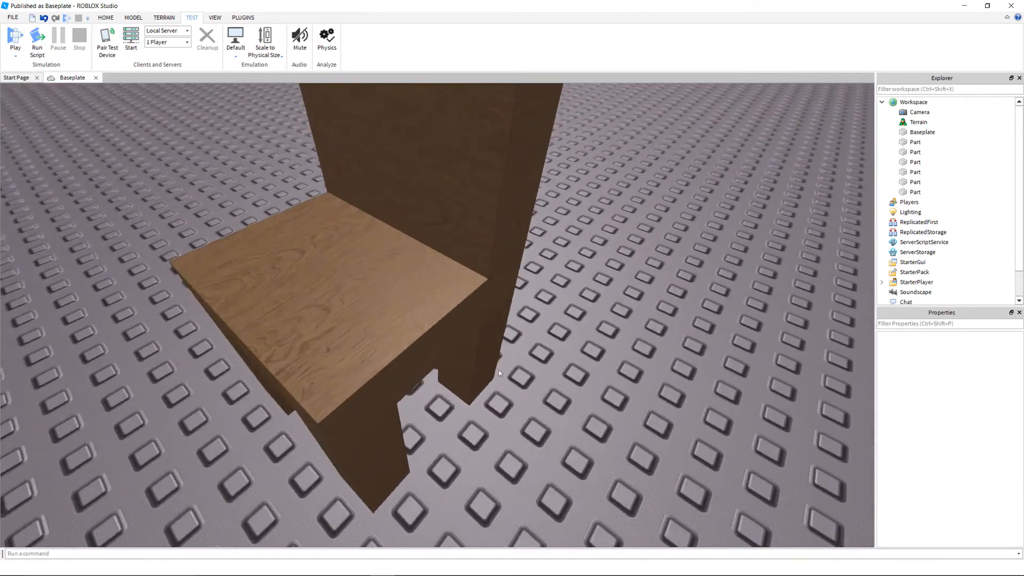
{"action": "left_click", "coordinate": [466, 352]}
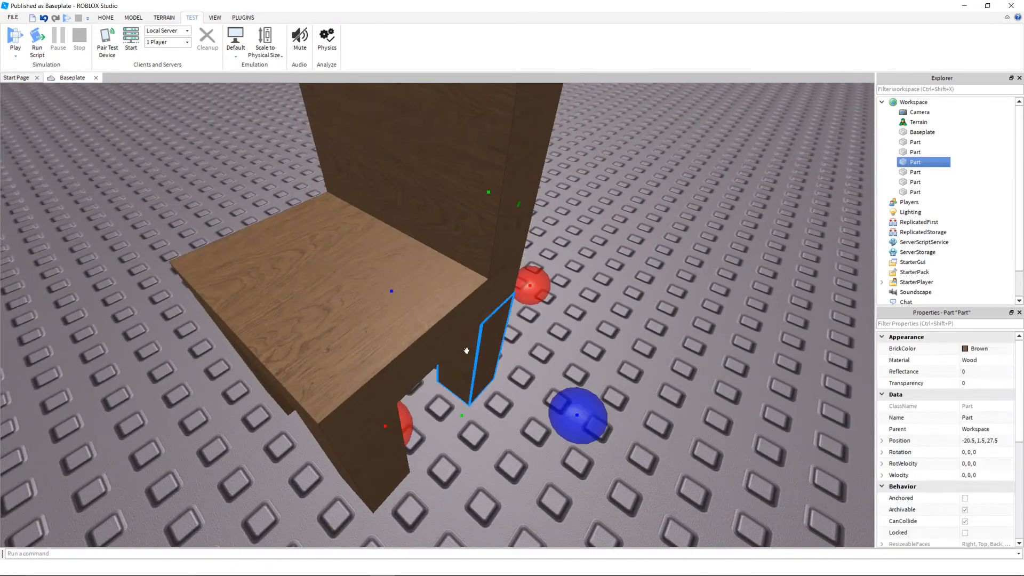
{"action": "key", "text": "d"}
{"action": "right_click_drag", "start_coordinate": [459, 369], "coordinate": [459, 369]}
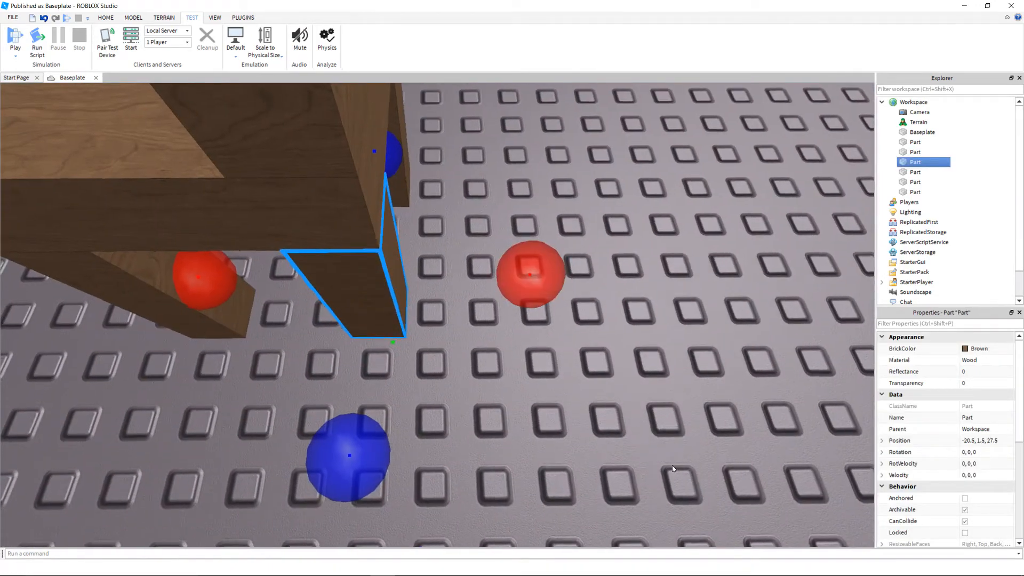
{"action": "key", "text": "w"}
{"action": "right_click_drag", "start_coordinate": [672, 465], "coordinate": [671, 465]}
{"action": "key", "text": "s"}
{"action": "scroll", "coordinate": [985, 459], "scroll_direction": "down", "scroll_amount": 6}
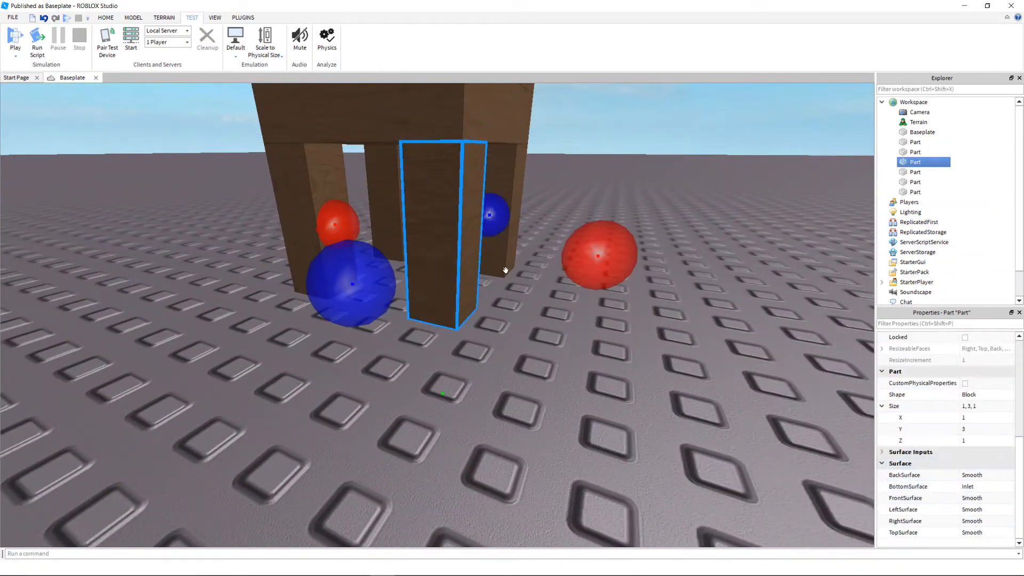
{"action": "key", "text": "s"}
{"action": "right_click_drag", "start_coordinate": [507, 307], "coordinate": [434, 271]}
{"action": "key", "text": "w"}
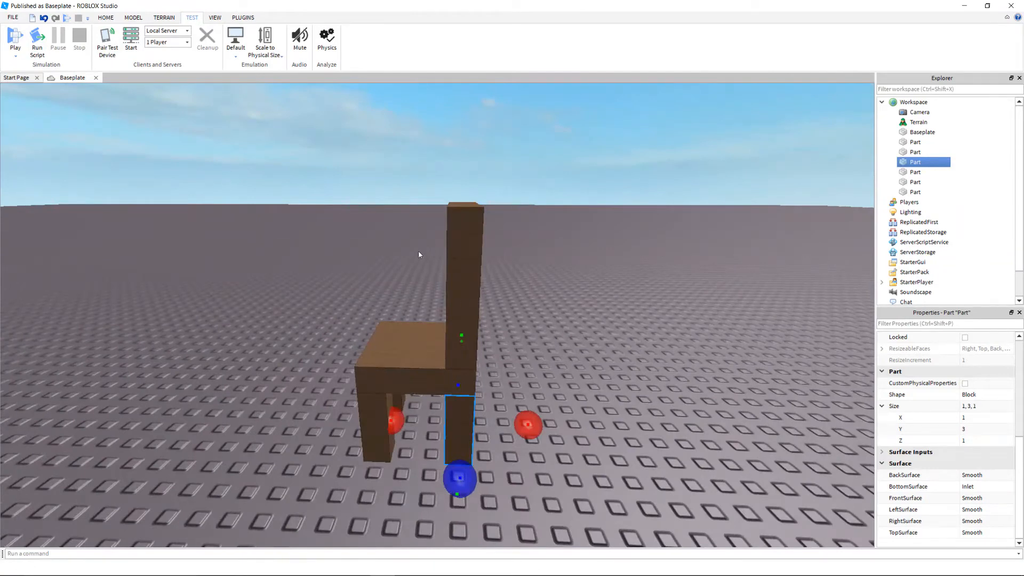
Step: Select the seat and backrest together to check their surface settings, and clear the selection
{"action": "left_click", "coordinate": [426, 336]}
{"action": "left_click", "coordinate": [468, 273], "text": "ctrl"}
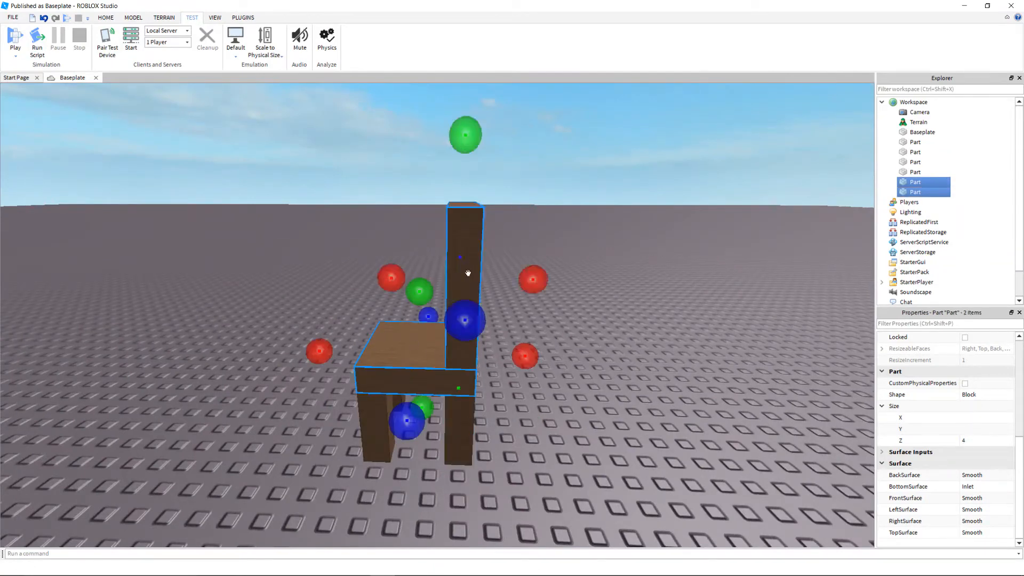
{"action": "left_click", "coordinate": [552, 463]}
Step: Box-select all six chair parts and turn on their Anchored property
{"action": "key", "text": "s"}
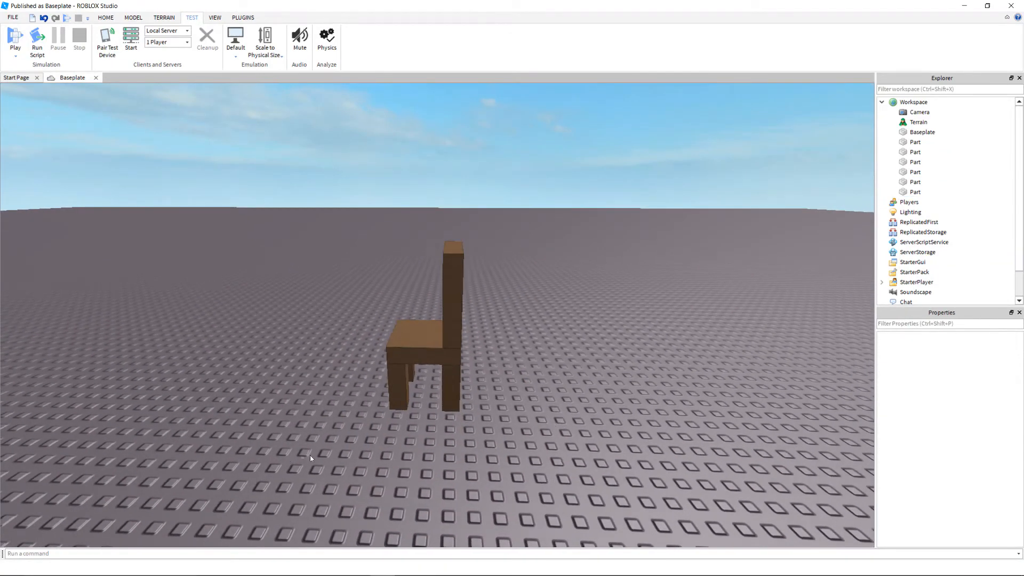
{"action": "left_click_drag", "start_coordinate": [310, 458], "coordinate": [577, 208]}
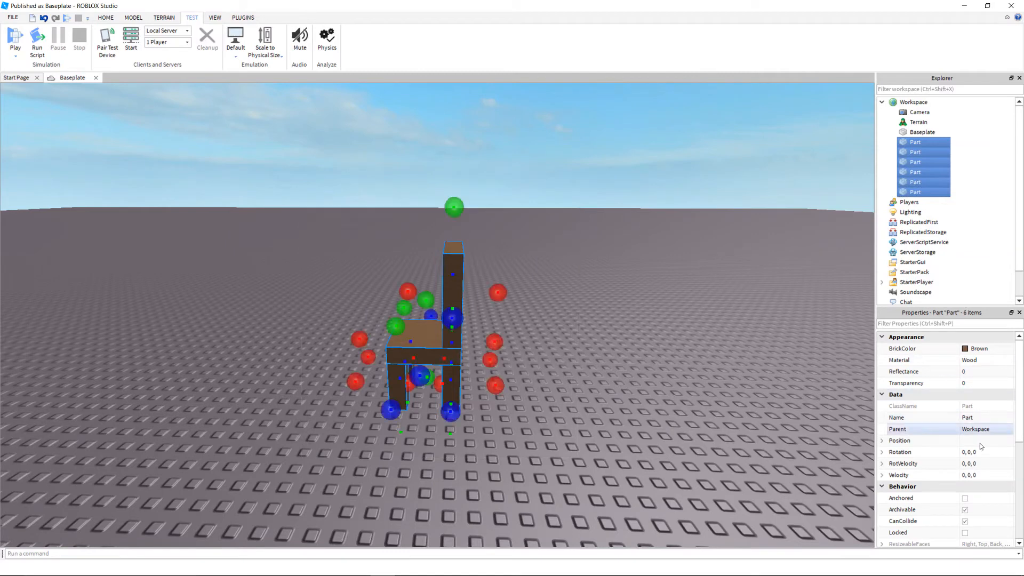
{"action": "key", "text": "ctrl+1"}
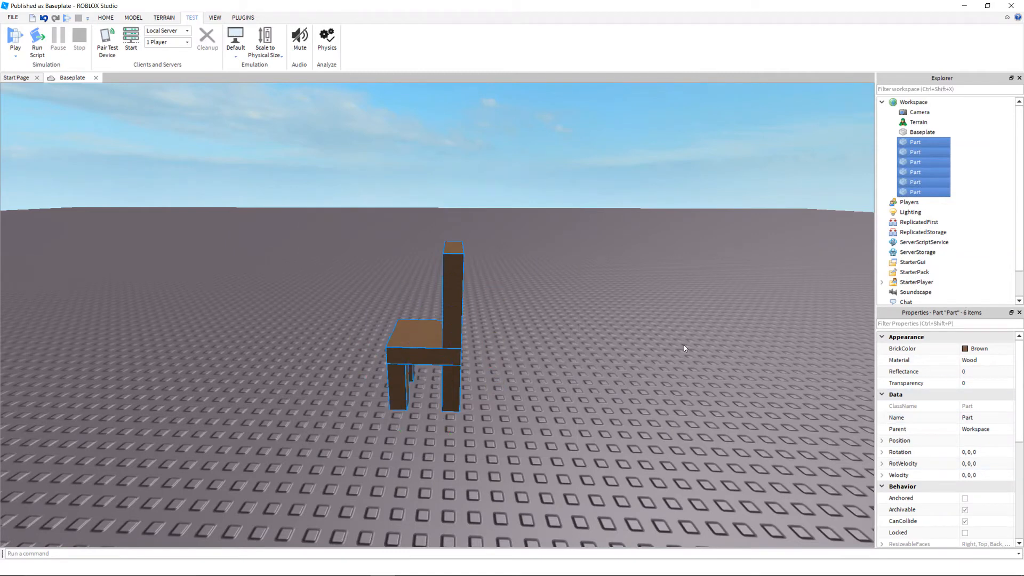
{"action": "left_click", "coordinate": [965, 499]}
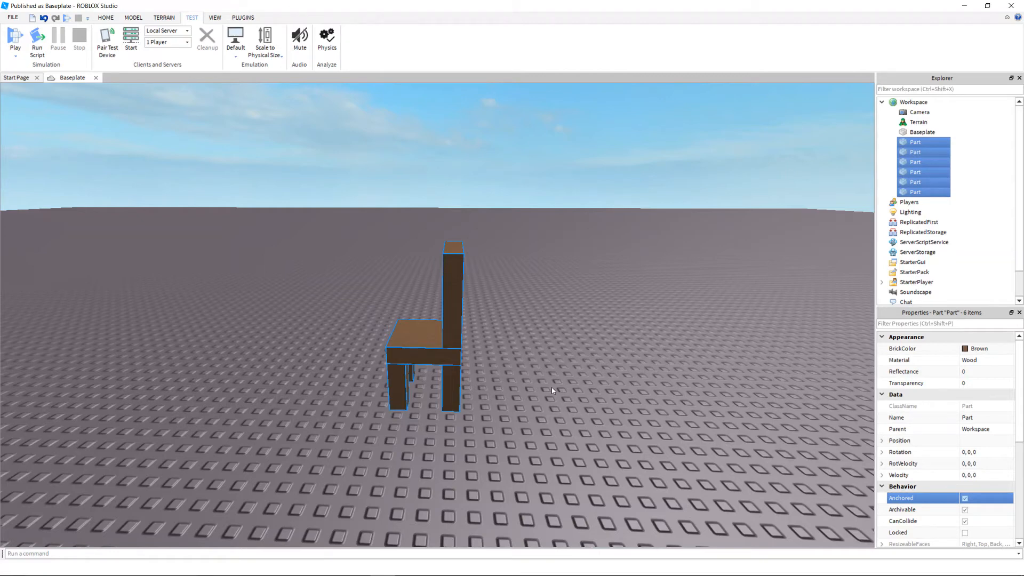
Step: Play test the anchored chair by walking and jumping the character onto it, and stop the test
{"action": "left_click", "coordinate": [14, 40]}
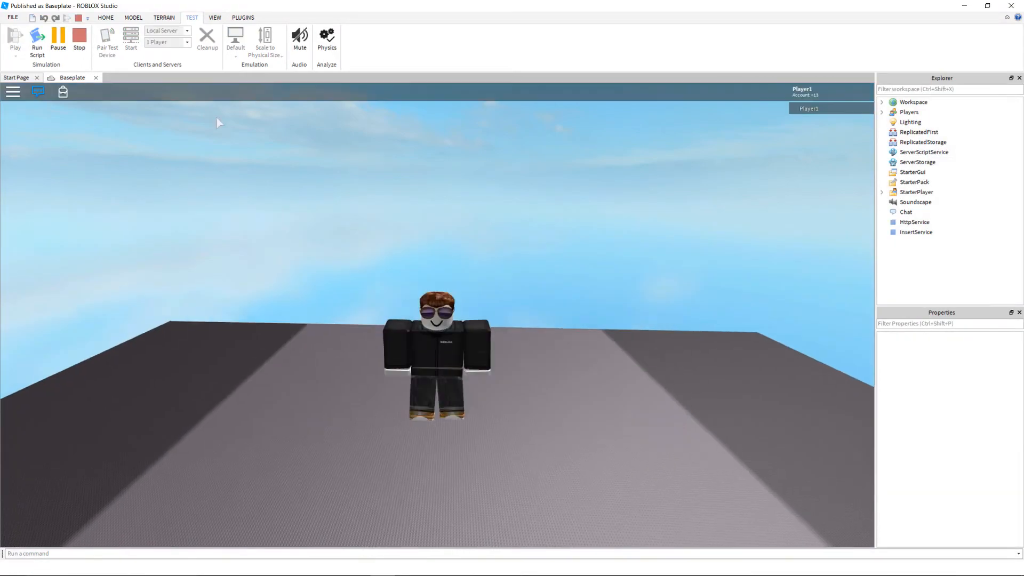
{"action": "key", "text": "w"}
{"action": "right_click_drag", "start_coordinate": [575, 349], "coordinate": [575, 351]}
{"action": "key", "text": "space"}
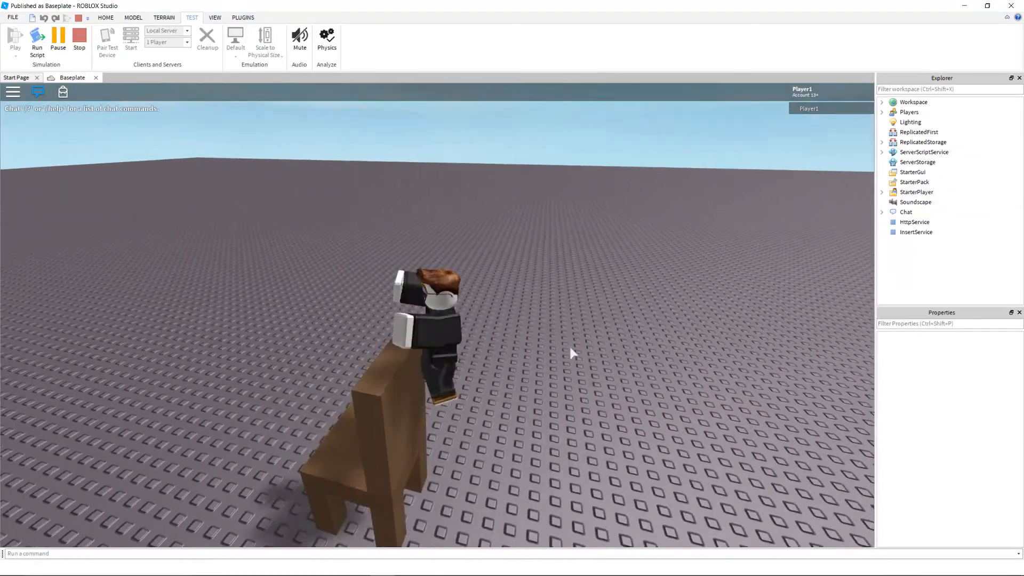
{"action": "key", "text": "s"}
{"action": "left_click", "coordinate": [73, 36]}
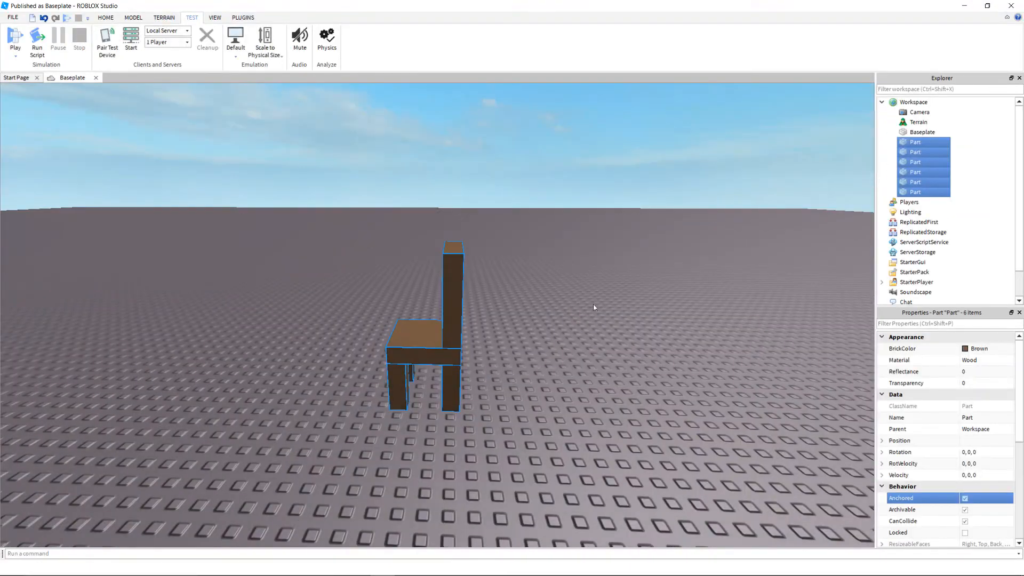
Step: Box-select all six chair parts and group them into a single model
{"action": "left_click", "coordinate": [607, 309]}
{"action": "right_click_drag", "start_coordinate": [606, 309], "coordinate": [609, 313]}
{"action": "left_click_drag", "start_coordinate": [318, 349], "coordinate": [530, 152]}
{"action": "right_click_drag", "start_coordinate": [530, 152], "coordinate": [530, 152]}
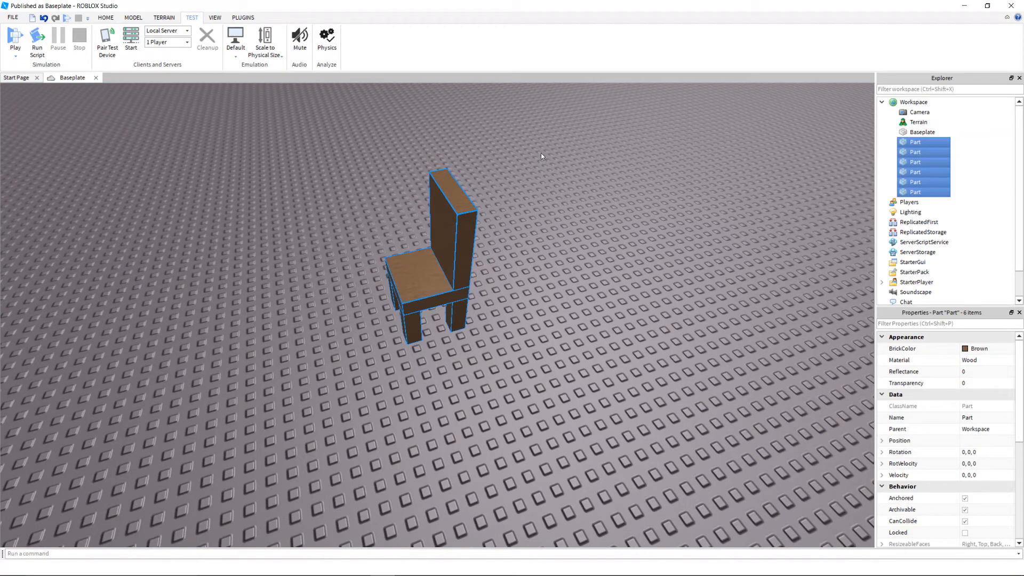
{"action": "left_click", "coordinate": [141, 21]}
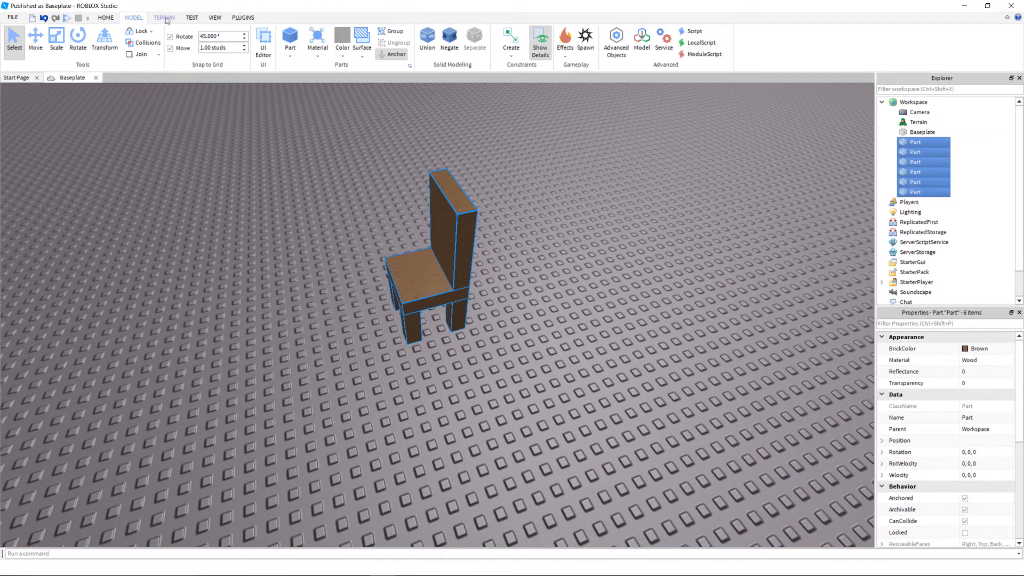
{"action": "left_click", "coordinate": [386, 31]}
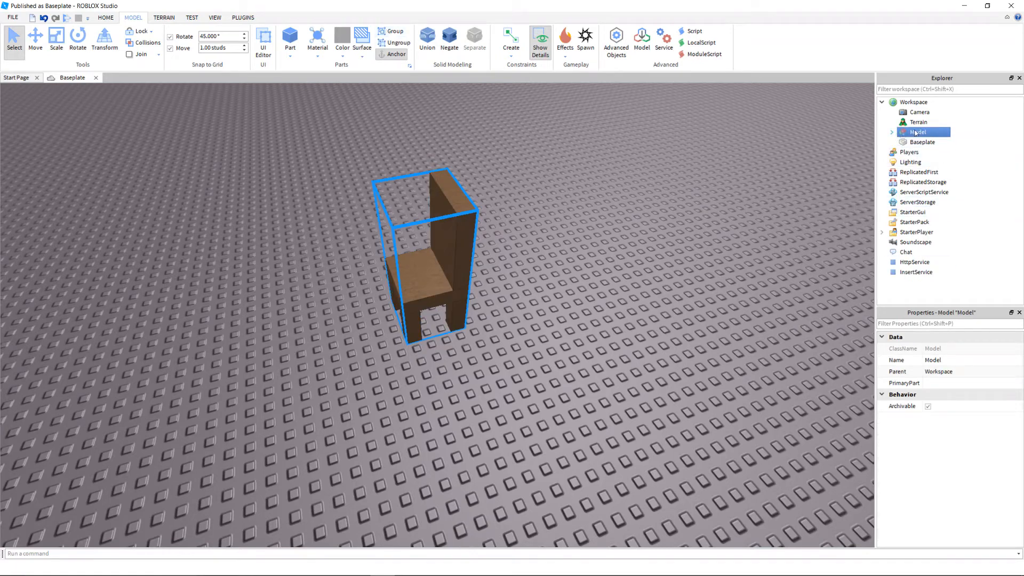
Step: Ungroup the nested model inside the chair's group so its parts sit directly under the outer model, and select that model
{"action": "left_click", "coordinate": [892, 132]}
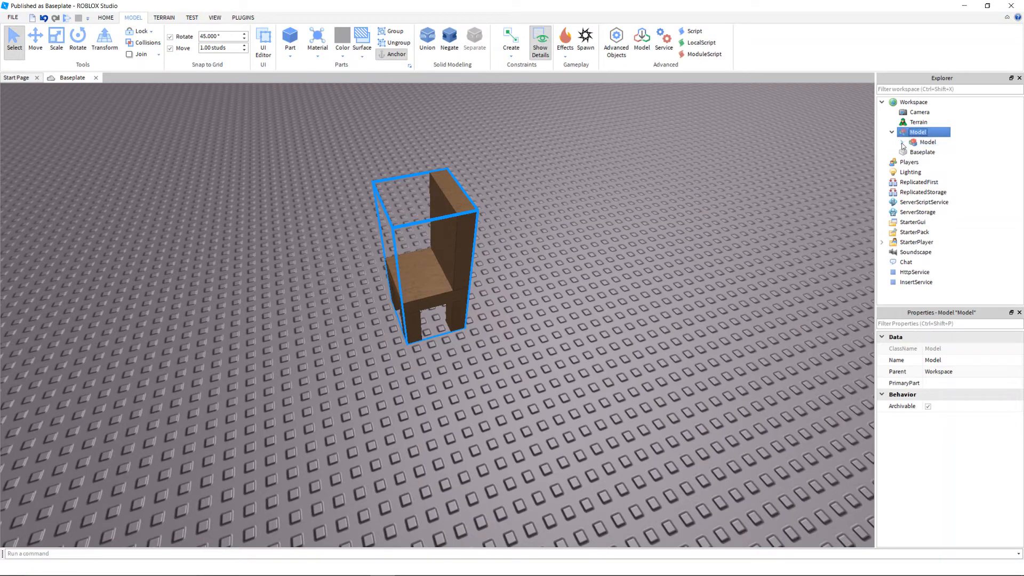
{"action": "left_click", "coordinate": [902, 141]}
{"action": "left_click", "coordinate": [912, 143]}
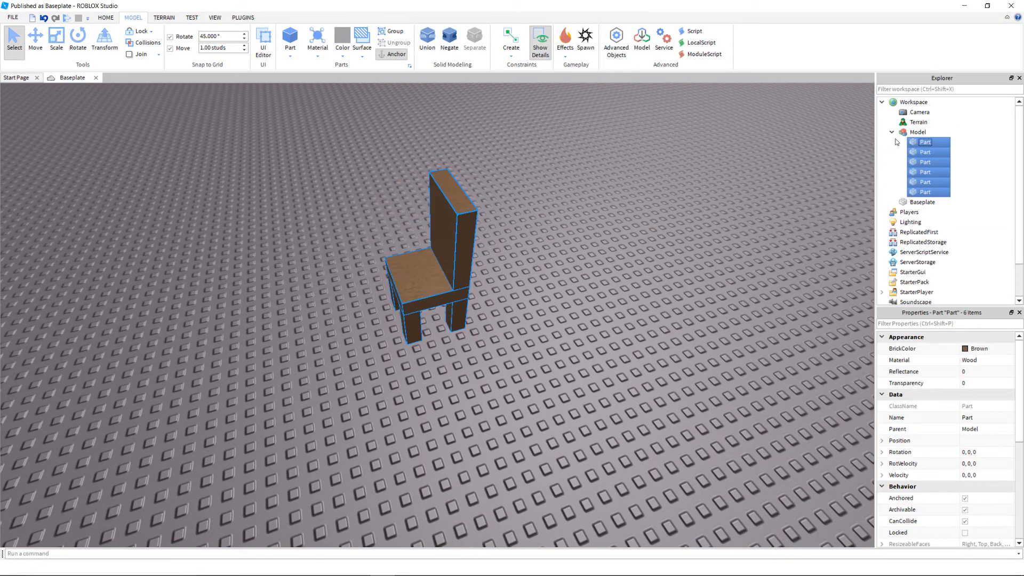
{"action": "left_click", "coordinate": [913, 132]}
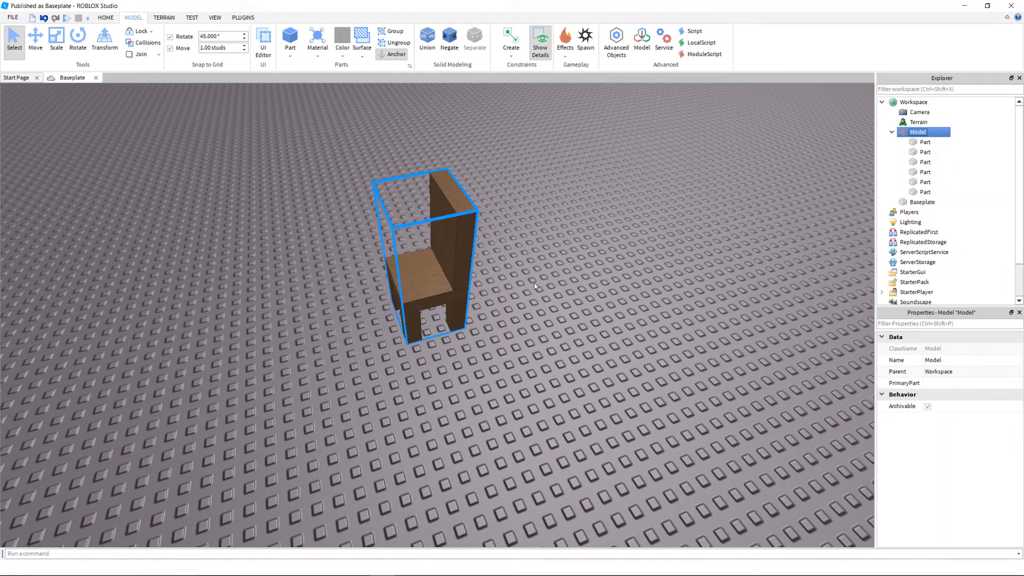
Step: Move the whole grouped chair a short distance across the baseplate and clear the selection
{"action": "scroll", "coordinate": [536, 283], "scroll_direction": "up", "scroll_amount": 3}
{"action": "right_click_drag", "start_coordinate": [536, 283], "coordinate": [523, 276]}
{"action": "scroll", "coordinate": [522, 276], "scroll_direction": "down", "scroll_amount": 3}
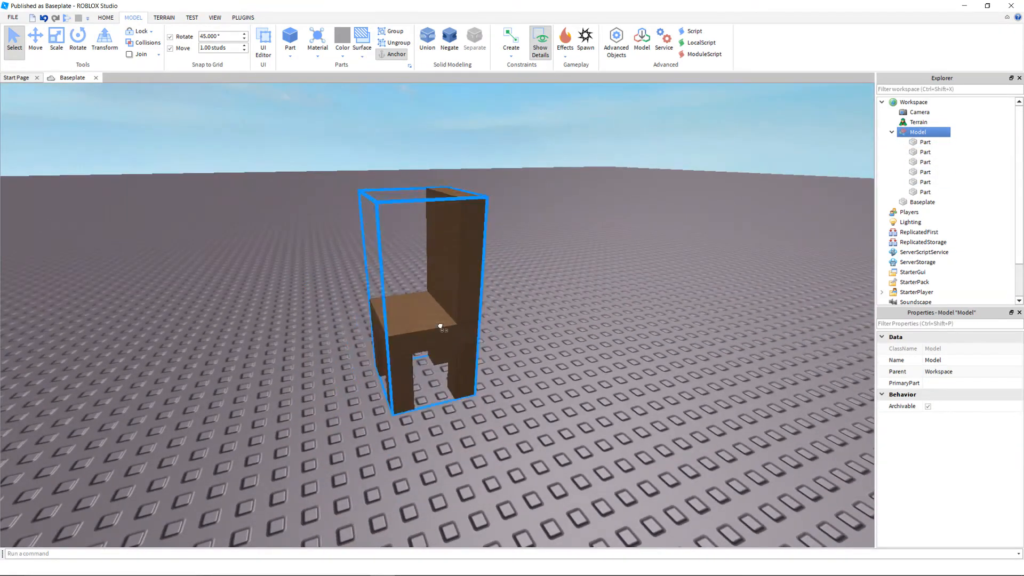
{"action": "left_click_drag", "start_coordinate": [440, 326], "coordinate": [453, 480]}
{"action": "left_click", "coordinate": [658, 164]}
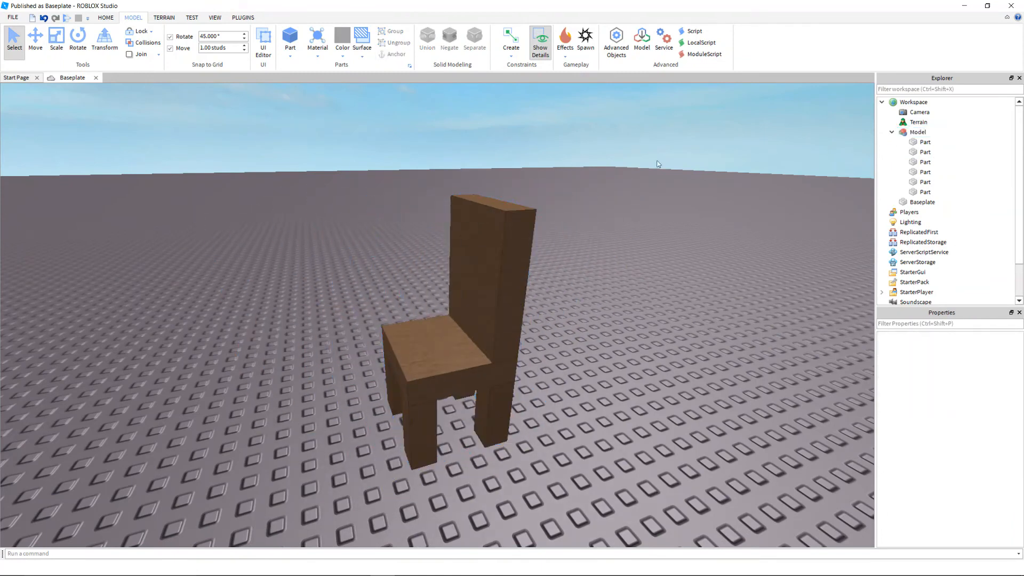
Step: Rename the chair's model to "Chair"
{"action": "left_click", "coordinate": [917, 132]}
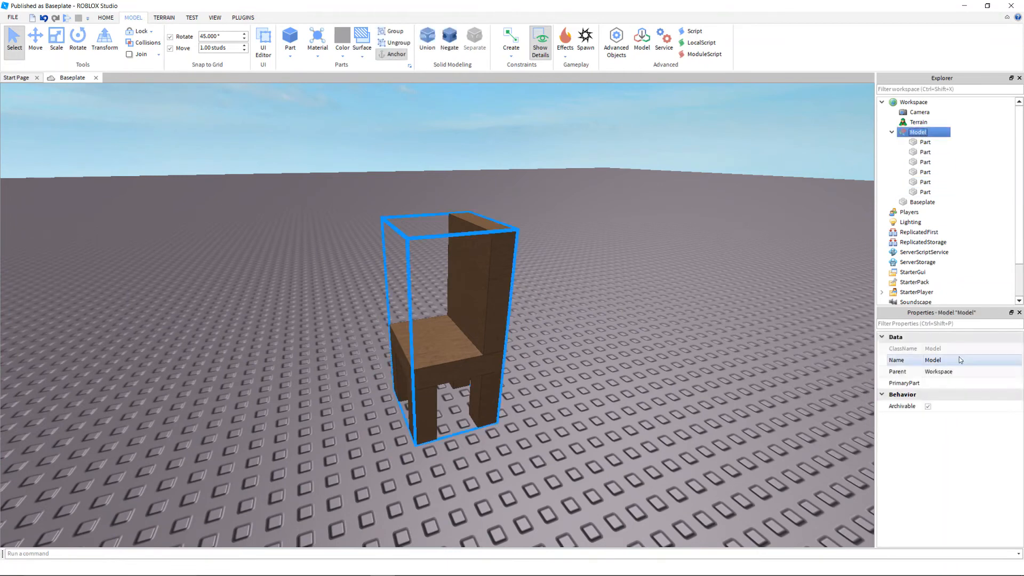
{"action": "left_click", "coordinate": [957, 361]}
{"action": "type", "text": "Chair"}
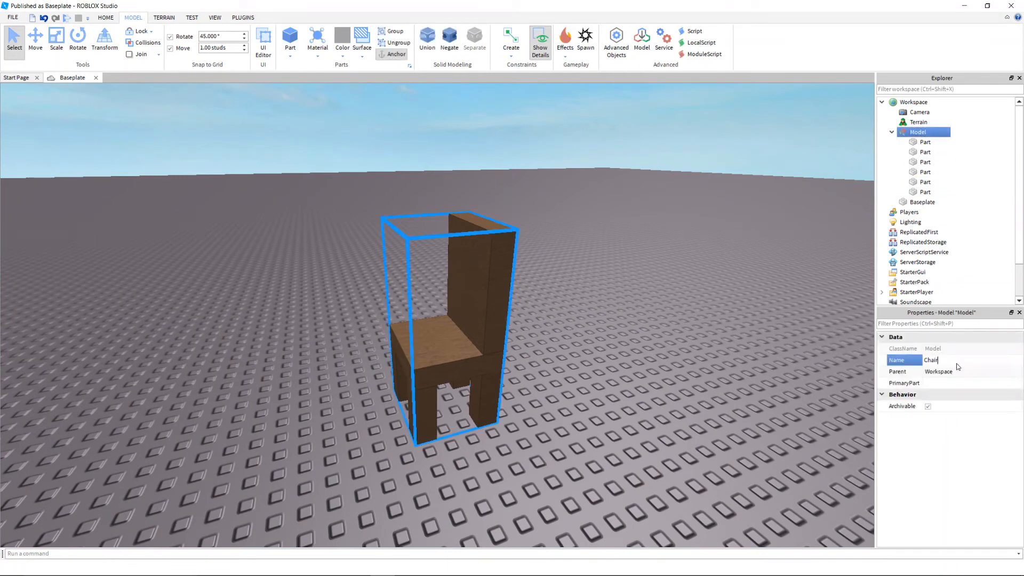
{"action": "key", "text": "Return"}
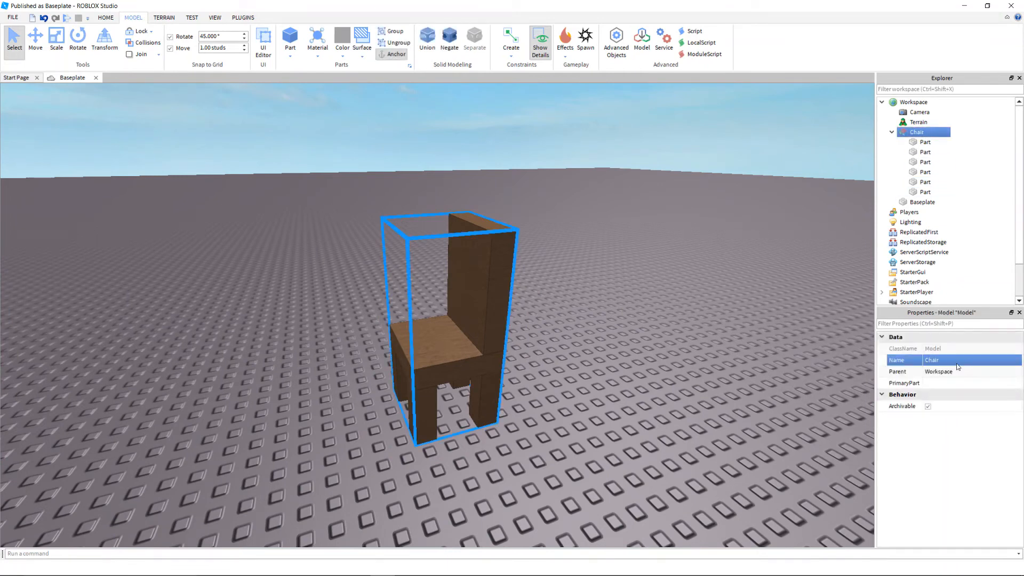
Step: Save the Chair model to Roblox as a new model with description "Our first model.", genre Building and Copy-Lock turned off
{"action": "right_click", "coordinate": [912, 135]}
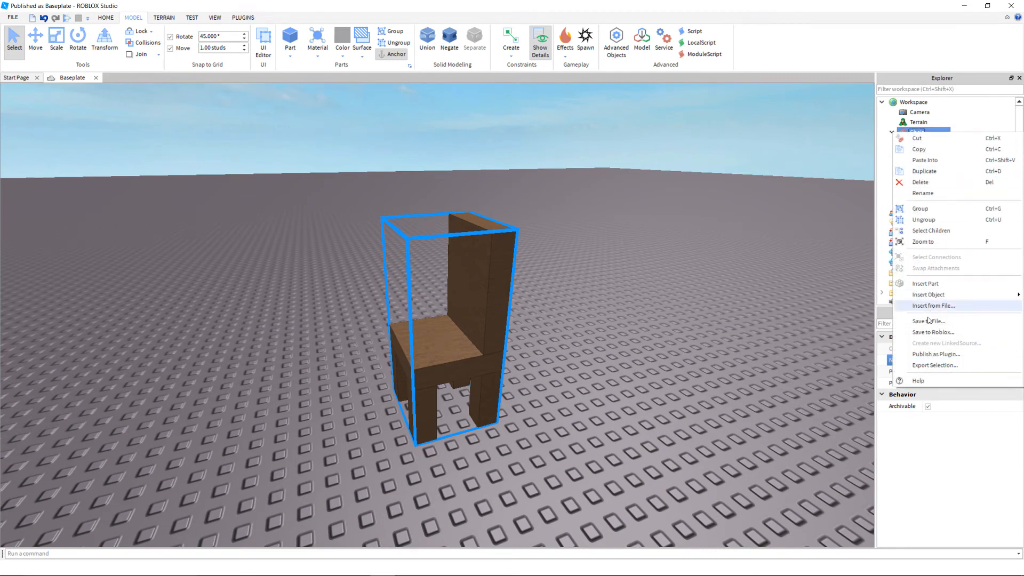
{"action": "left_click", "coordinate": [954, 333]}
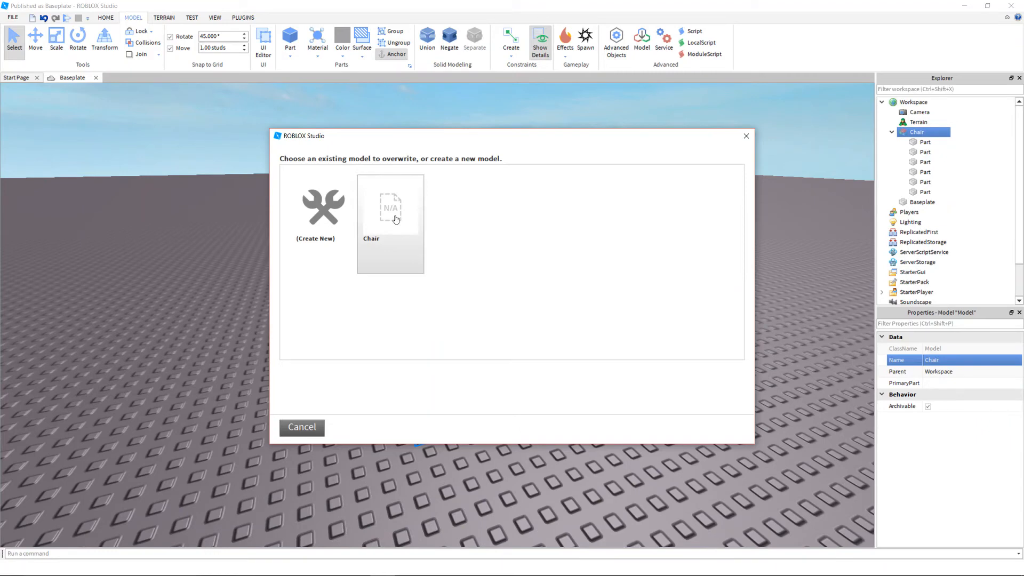
{"action": "left_click", "coordinate": [317, 213]}
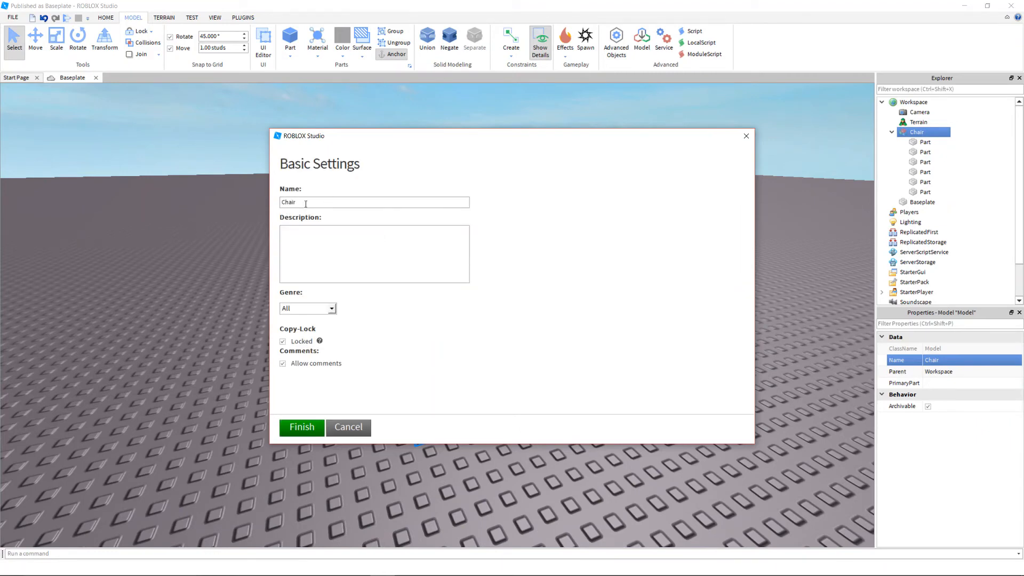
{"action": "type", "text": "Our first model."}
{"action": "left_click", "coordinate": [331, 309]}
{"action": "left_click", "coordinate": [306, 337]}
{"action": "left_click", "coordinate": [303, 428]}
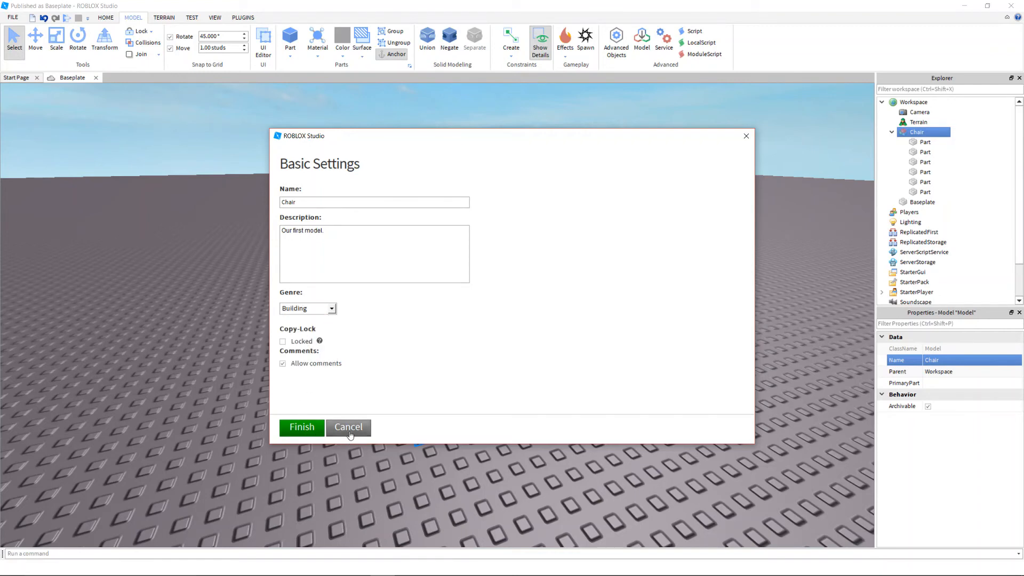
{"action": "left_click", "coordinate": [312, 433]}
{"action": "left_click", "coordinate": [564, 380]}
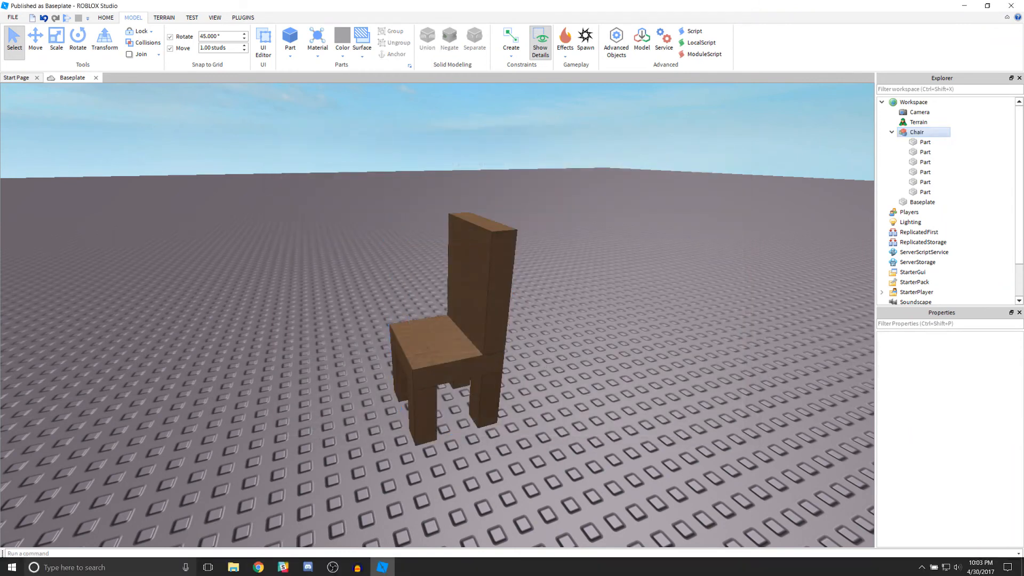
Step: Switch to the Roblox website in Chrome and open the Chair item page from the created models on the Develop page
{"action": "left_click", "coordinate": [261, 567]}
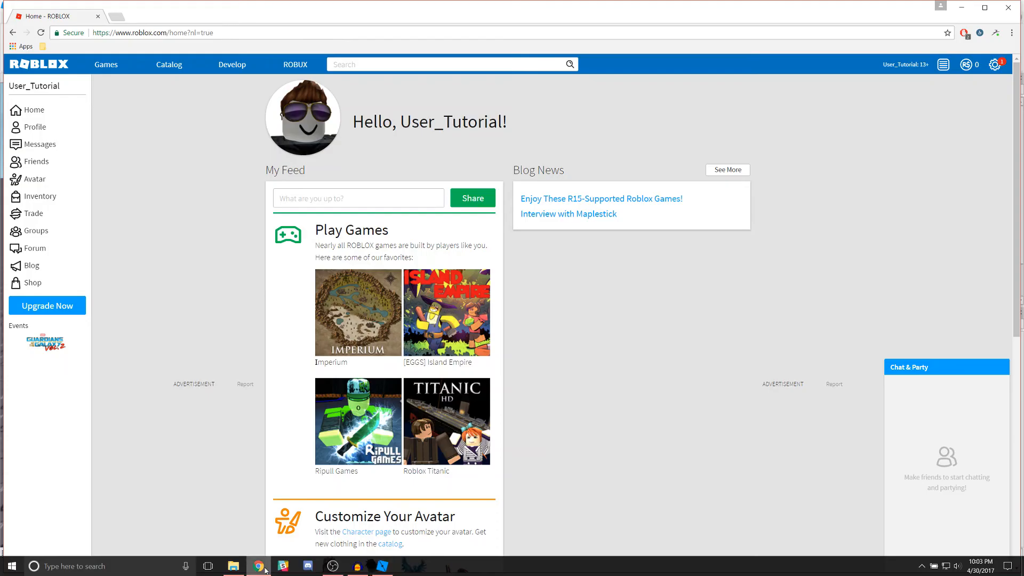
{"action": "left_click", "coordinate": [241, 65]}
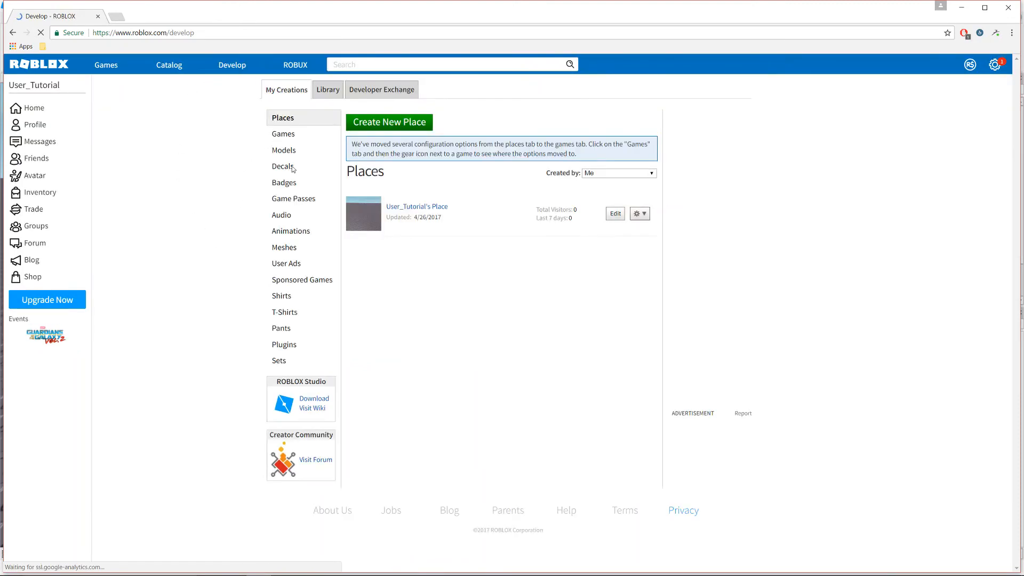
{"action": "left_click", "coordinate": [287, 151]}
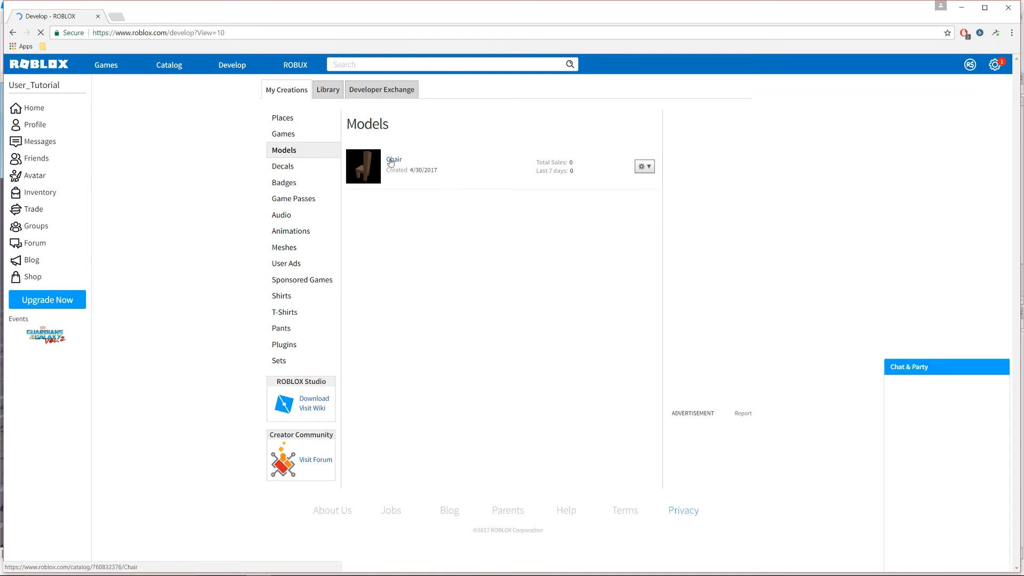
{"action": "left_click", "coordinate": [395, 161]}
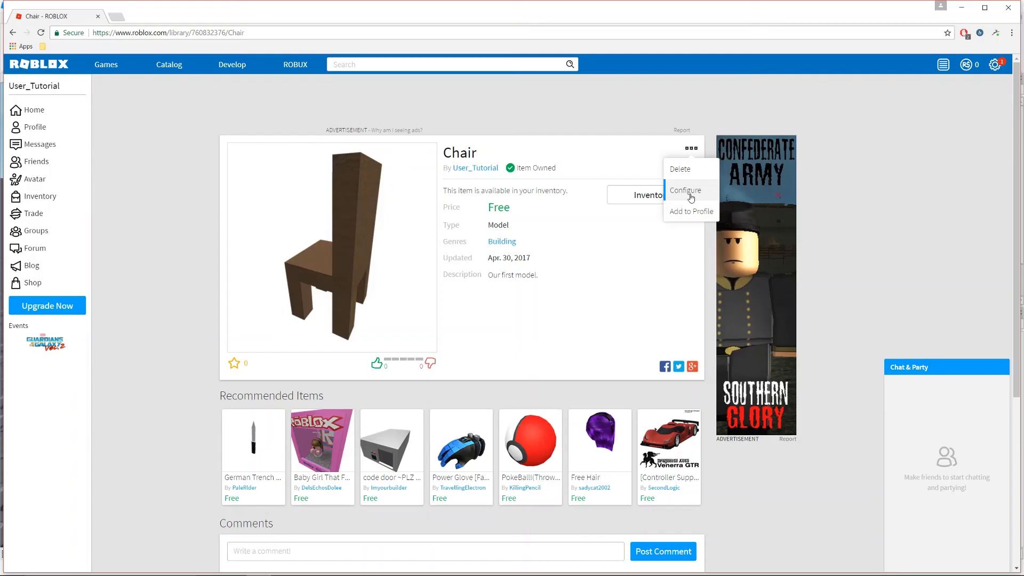
Step: Configure the Chair model by turning off Free Item, save the change, and switch back to Roblox Studio
{"action": "left_click", "coordinate": [690, 193]}
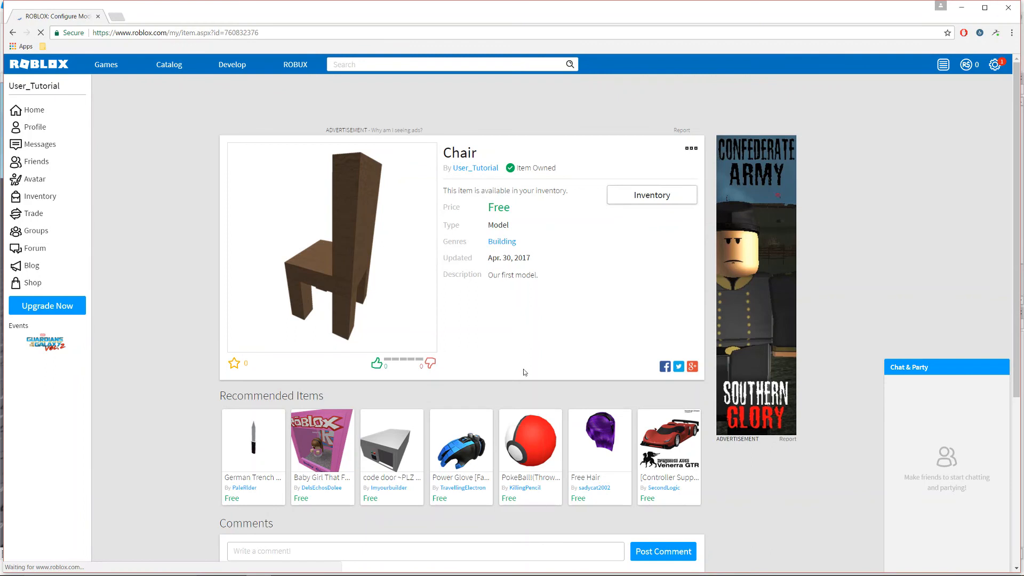
{"action": "scroll", "coordinate": [523, 371], "scroll_direction": "down", "scroll_amount": 5}
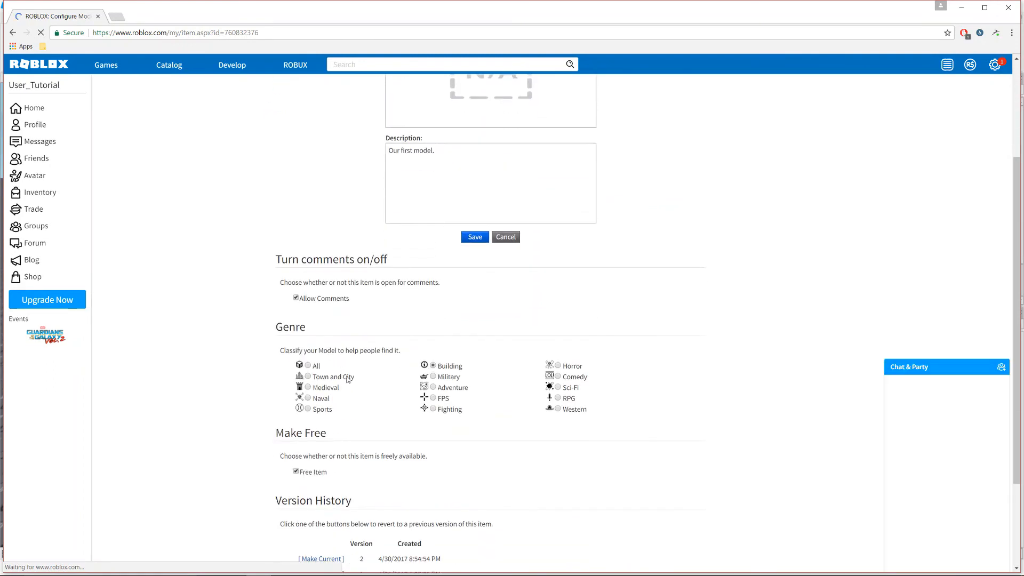
{"action": "left_click", "coordinate": [296, 344]}
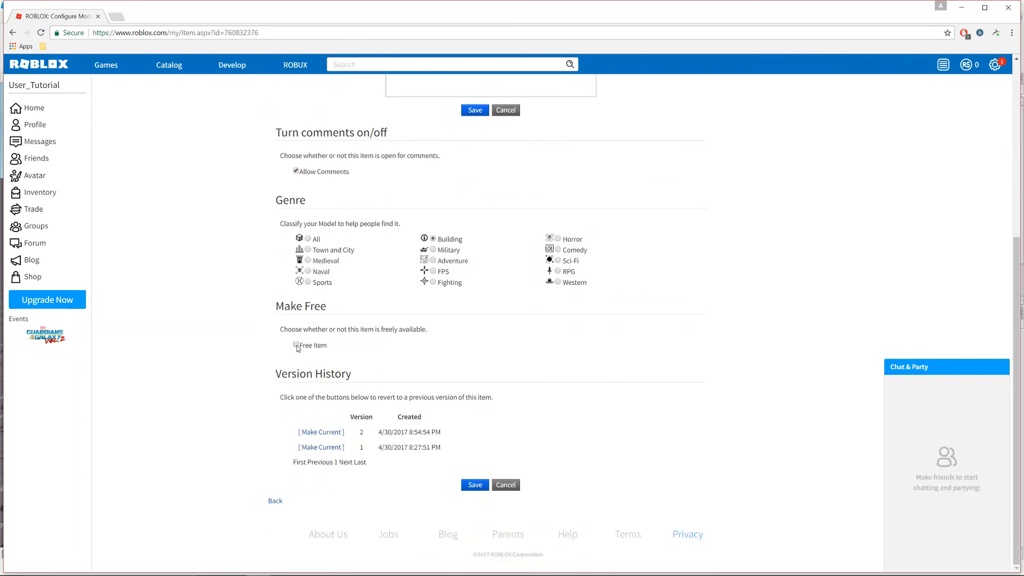
{"action": "left_click", "coordinate": [476, 485]}
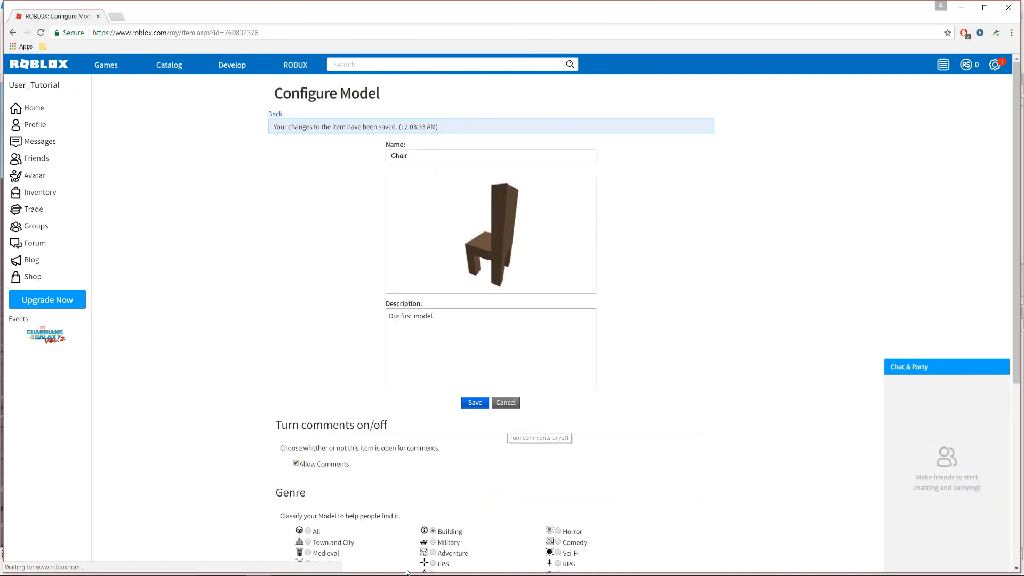
{"action": "mouse_move", "coordinate": [405, 573]}
{"action": "left_click", "coordinate": [374, 569]}
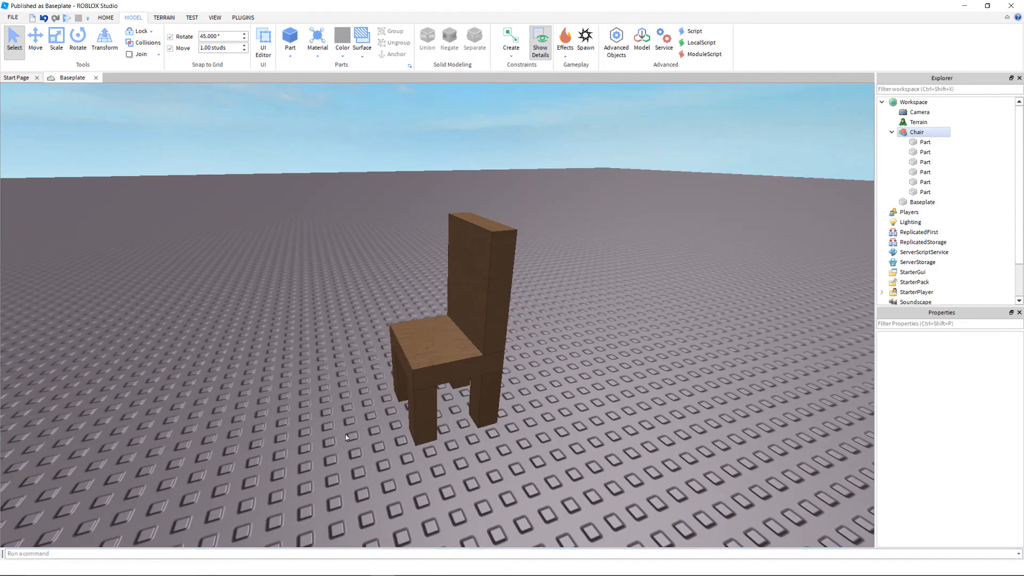